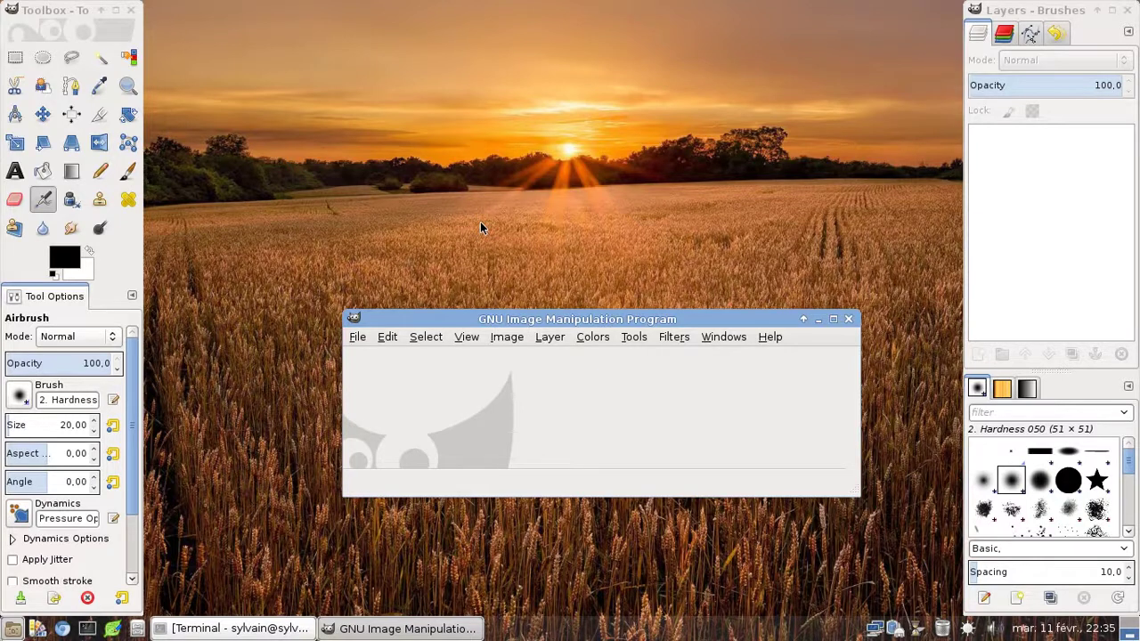
# Switch to the file manager and open the "tuto face swap" folder in the home directory.
pyautogui.click(394, 625)
pyautogui.click(137, 628)
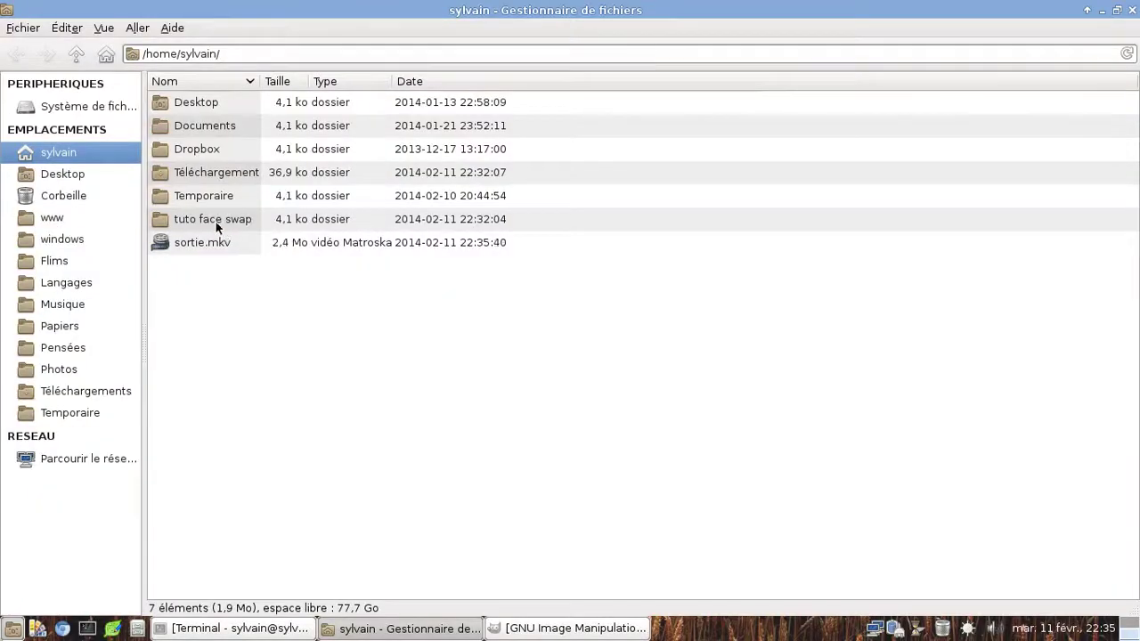
pyautogui.doubleClick(210, 216)
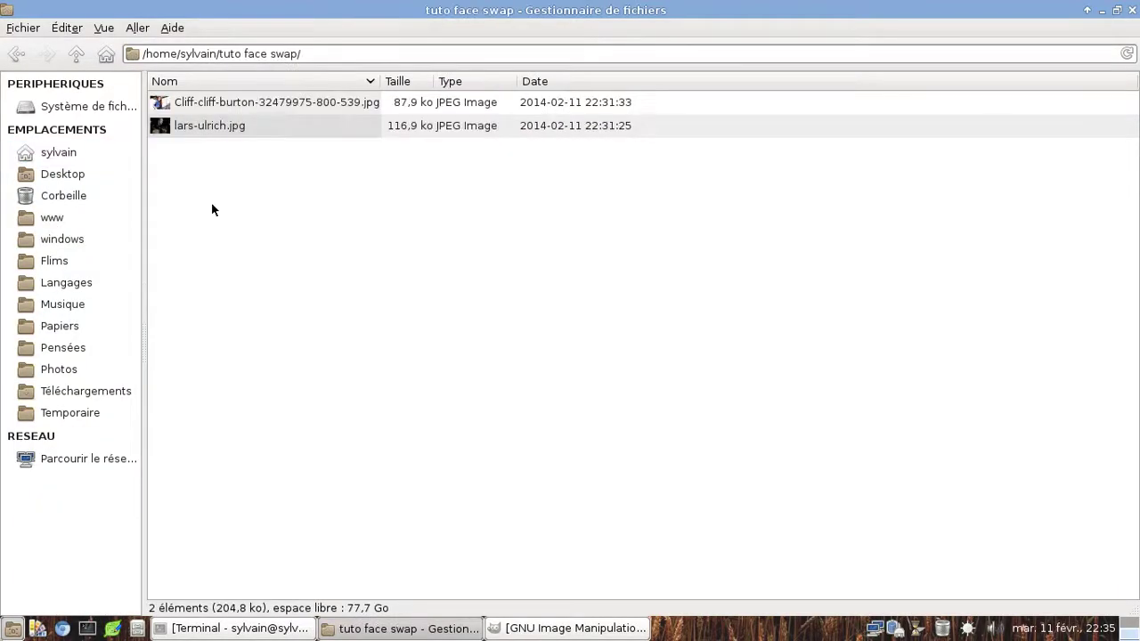
pyautogui.click(224, 103)
pyautogui.doubleClick(223, 102)
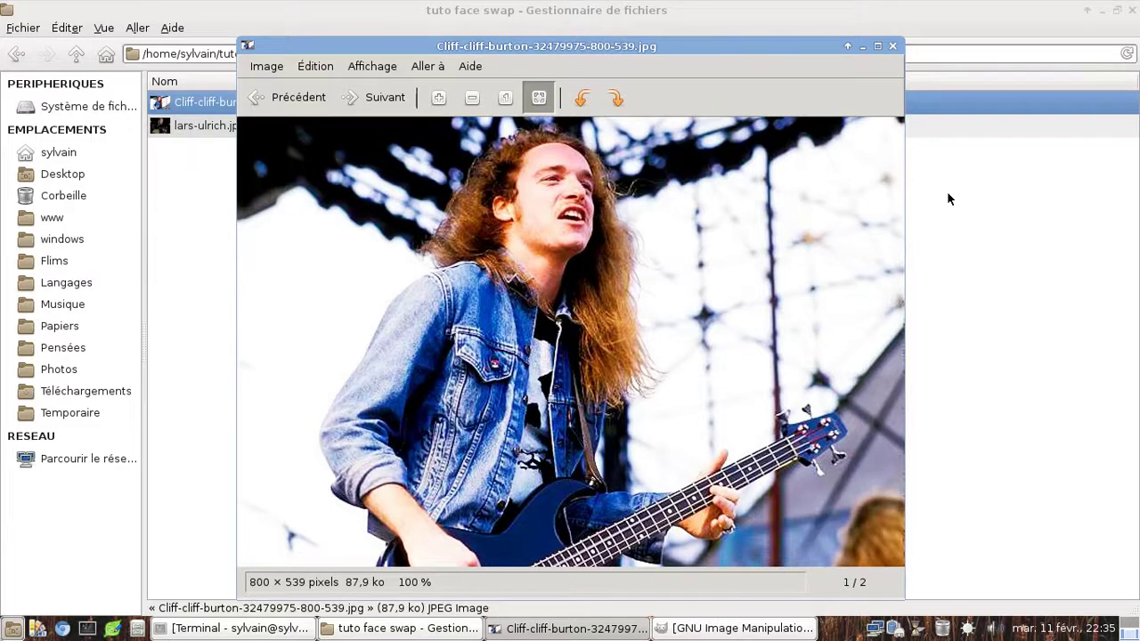
pyautogui.press('Right')
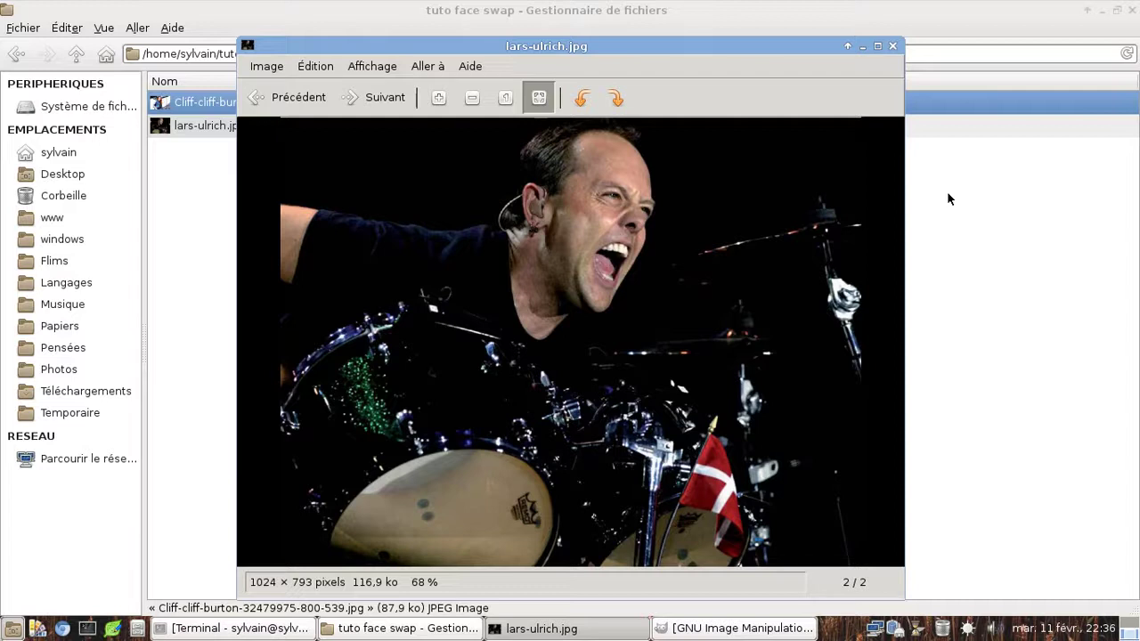
pyautogui.press('Left')
pyautogui.press('Right')
pyautogui.press('Left')
pyautogui.press('Right')
pyautogui.press('Left')
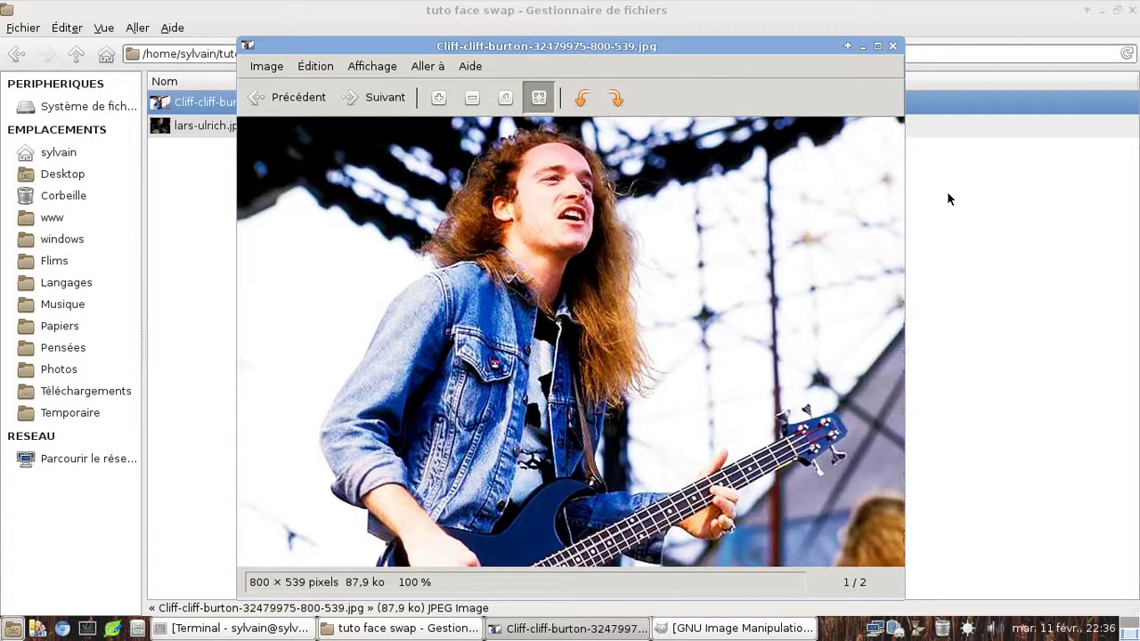
pyautogui.click(892, 46)
# Open both JPEG photos together in GIMP, converting the Cliff Burton image to the sRGB working space.
pyautogui.keyDown('ctrl'); pyautogui.click(203, 106); pyautogui.keyUp('ctrl')
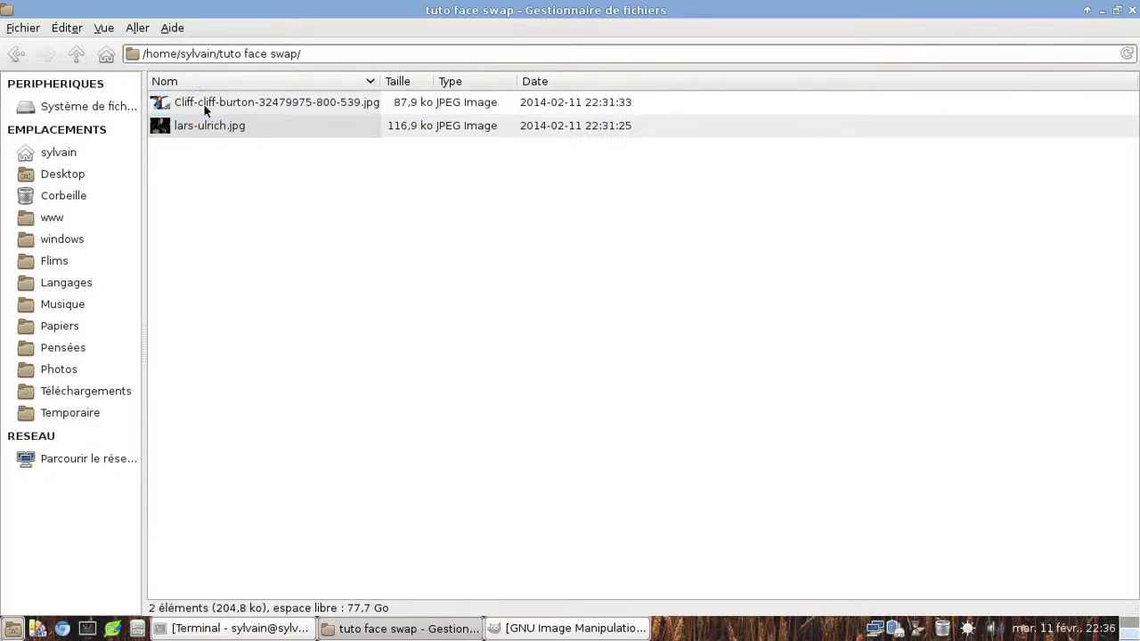
pyautogui.keyDown('shift'); pyautogui.click(204, 122); pyautogui.keyUp('shift')
pyautogui.rightClick(200, 103)
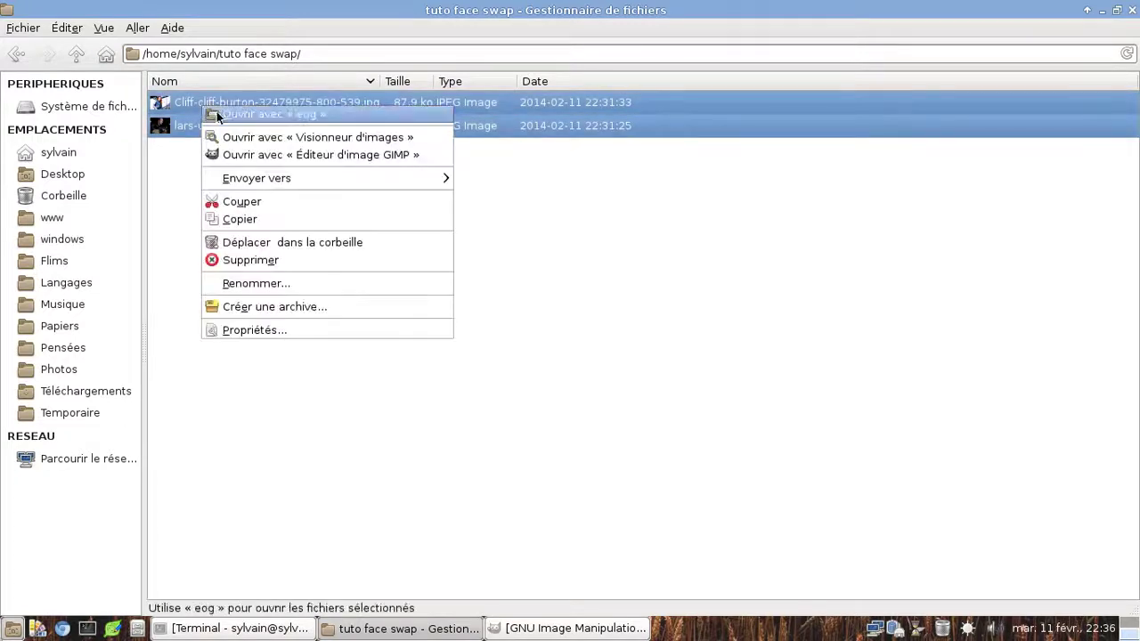
pyautogui.click(261, 156)
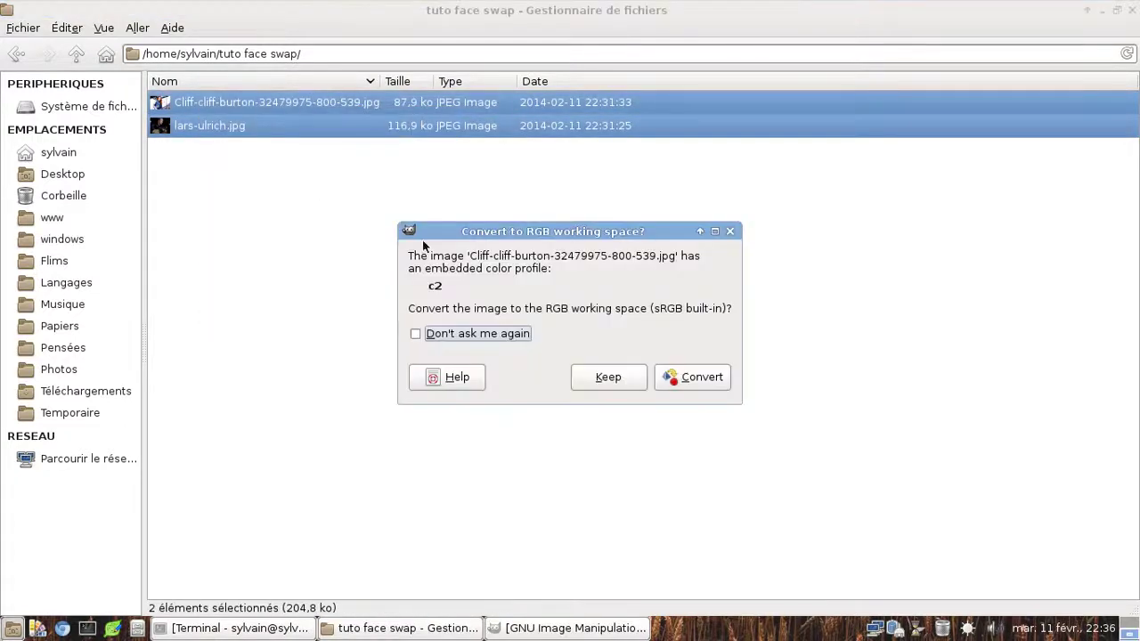
pyautogui.click(703, 384)
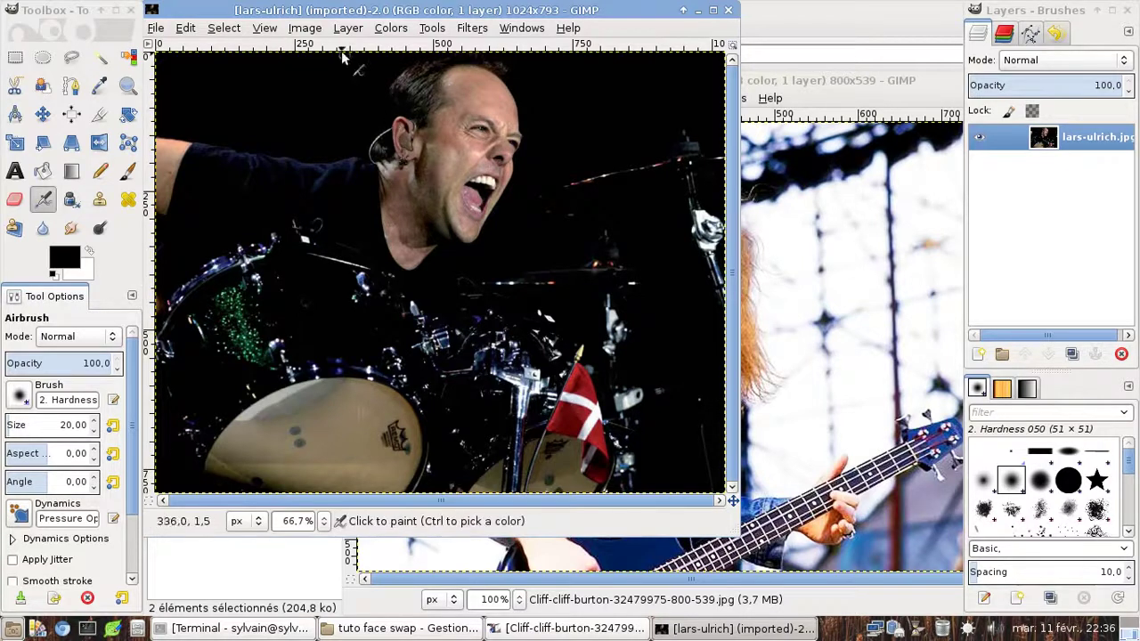
# Crop the lars-ulrich image to a rectangle of about 361 × 434 px around the drummer's head.
pyautogui.click(436, 28)
pyautogui.click(402, 12)
pyautogui.moveTo(400, 12); pyautogui.dragTo(445, 62)
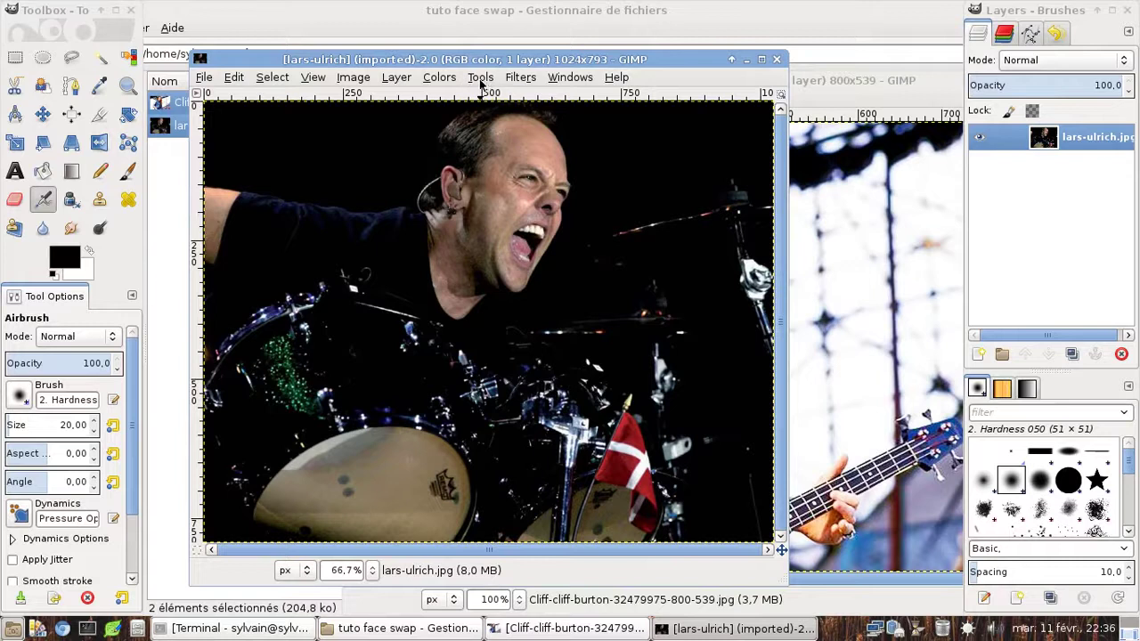
pyautogui.click(481, 80)
pyautogui.moveTo(511, 134)
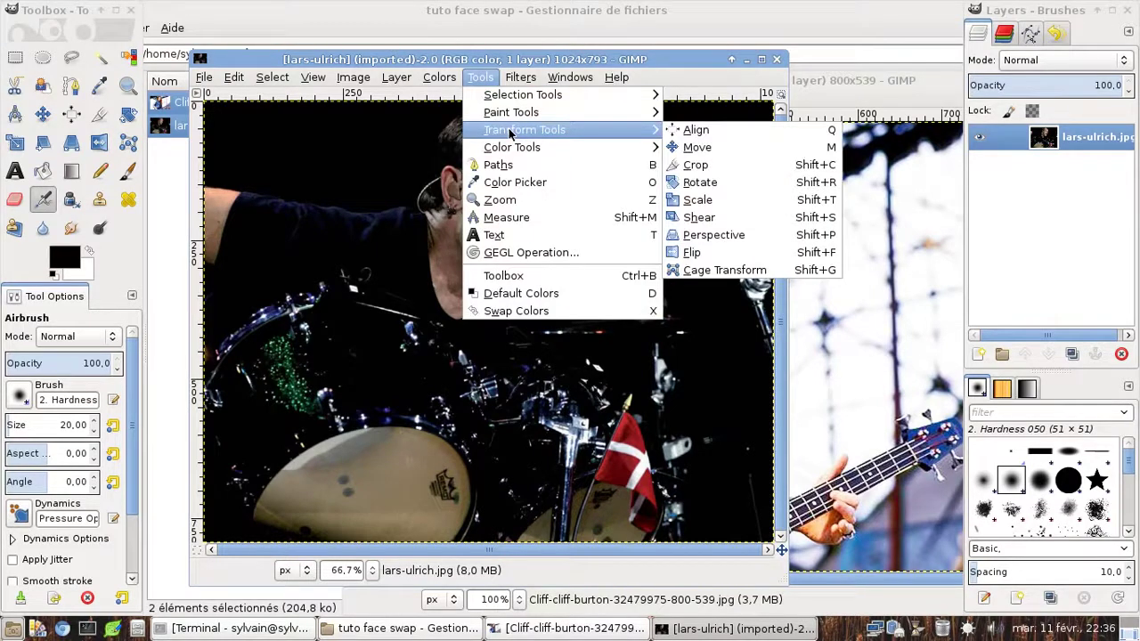
pyautogui.click(813, 170)
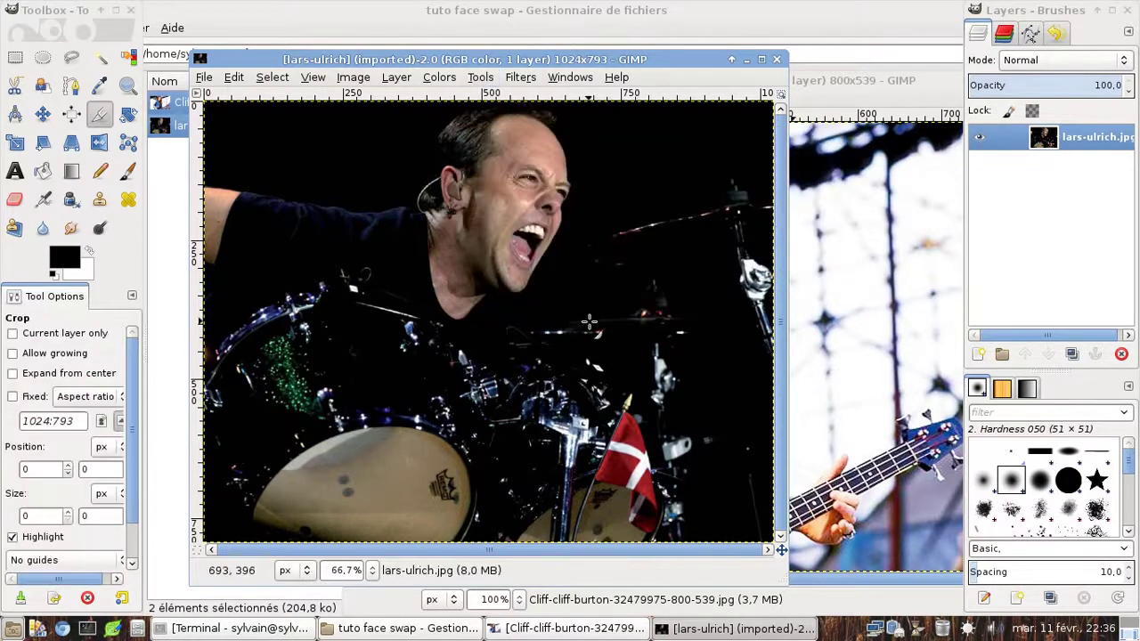
pyautogui.moveTo(592, 343); pyautogui.dragTo(399, 64)
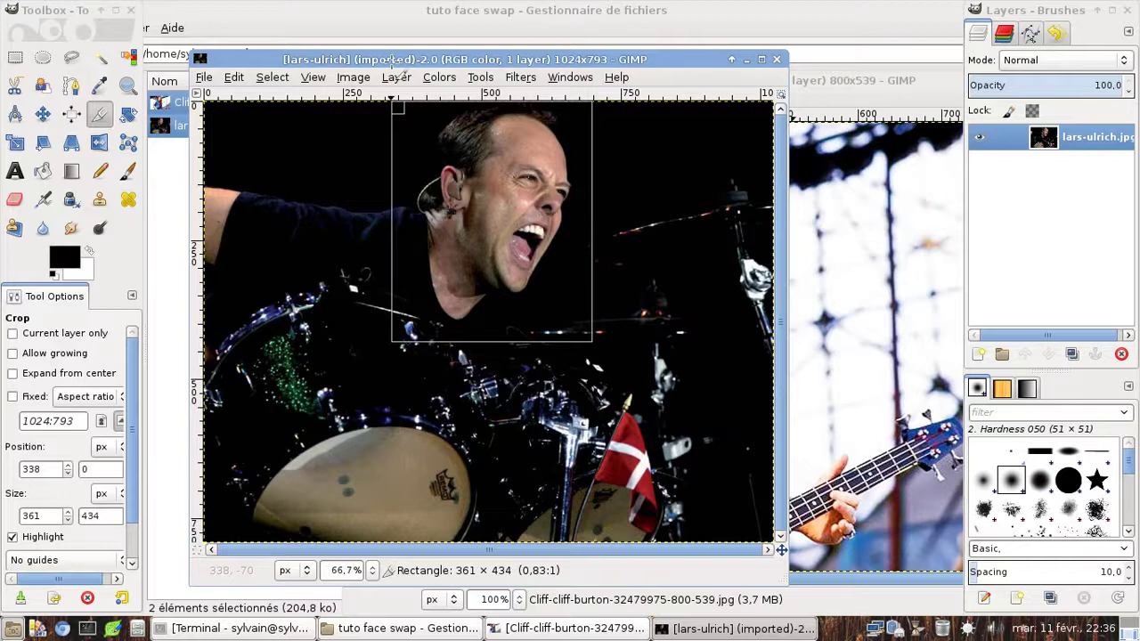
pyautogui.moveTo(392, 60); pyautogui.dragTo(392, 62)
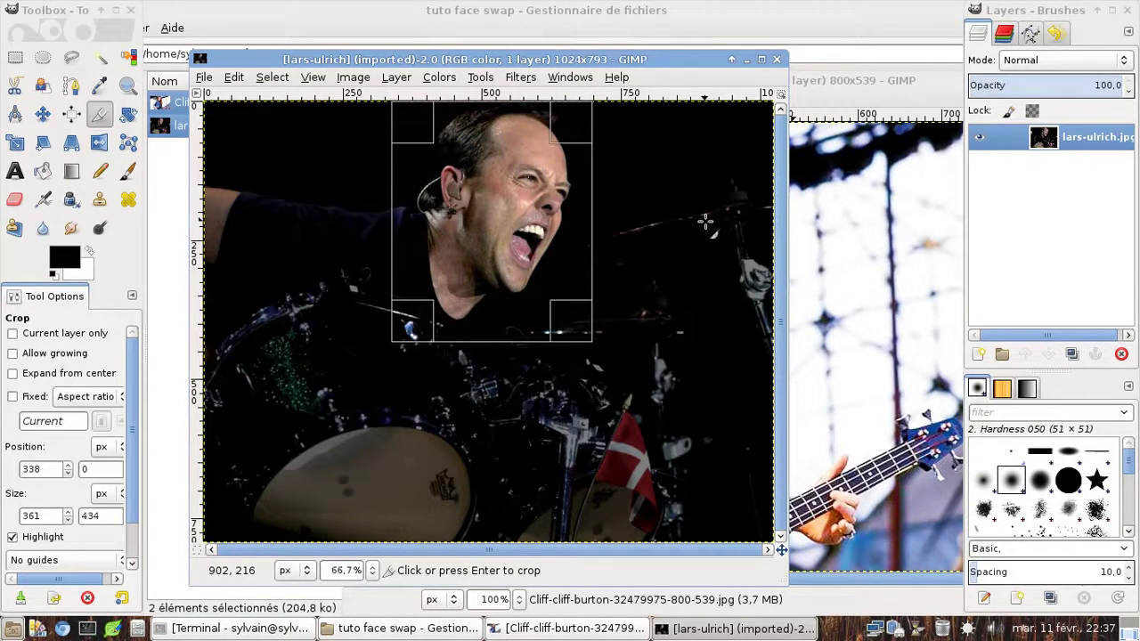
pyautogui.press('Return')
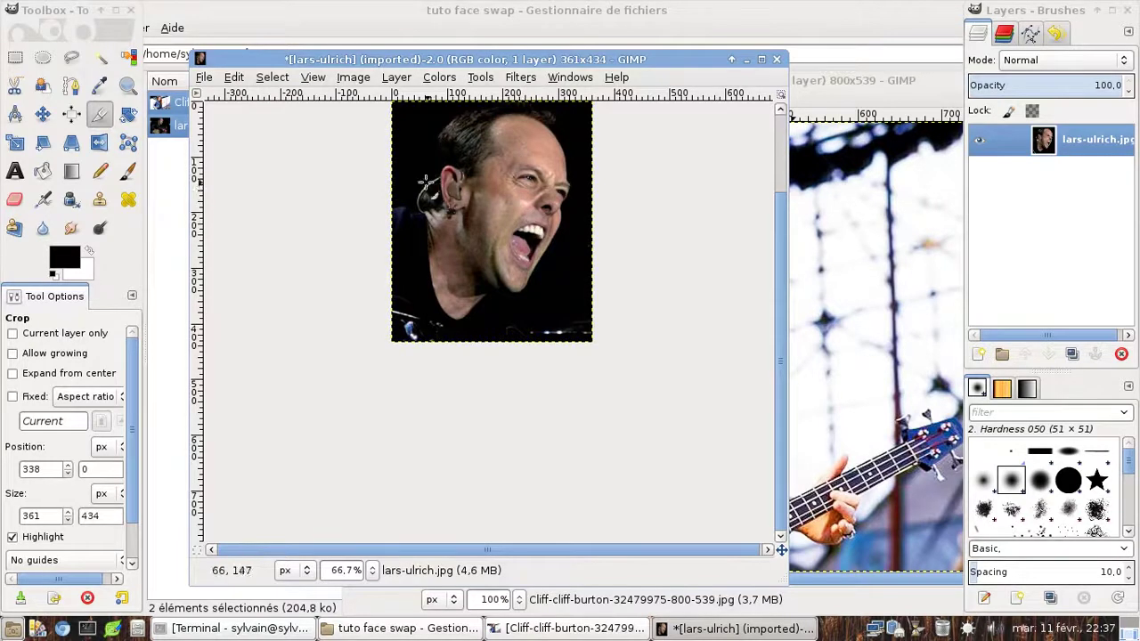
# Copy the cropped head from the lars-ulrich image and paste it into the Cliff Burton image.
pyautogui.click(233, 79)
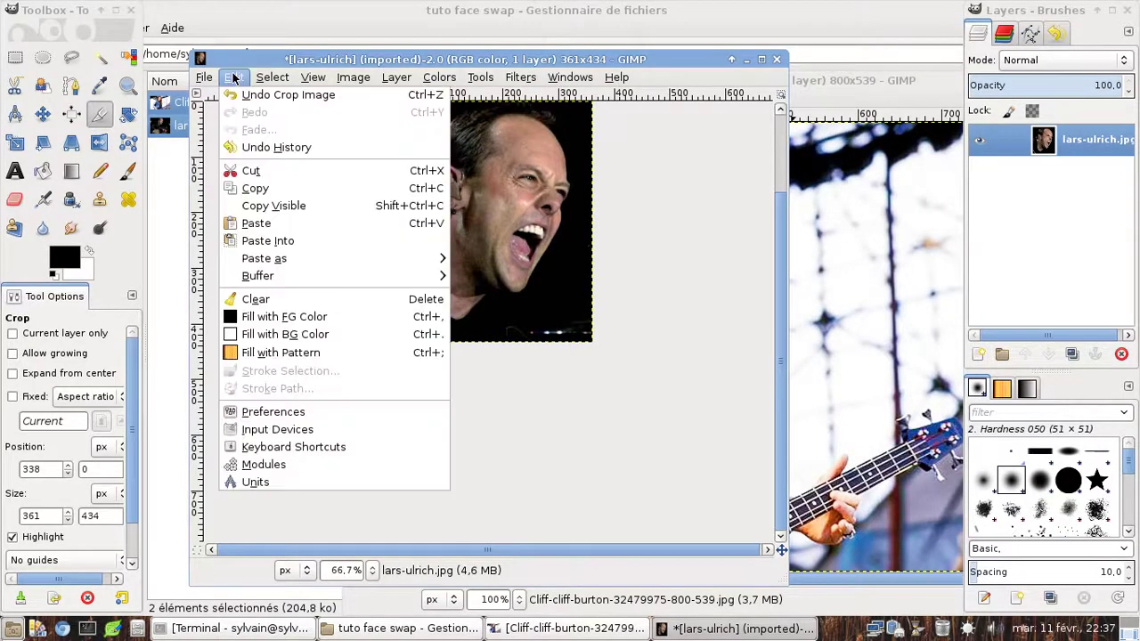
pyautogui.click(256, 189)
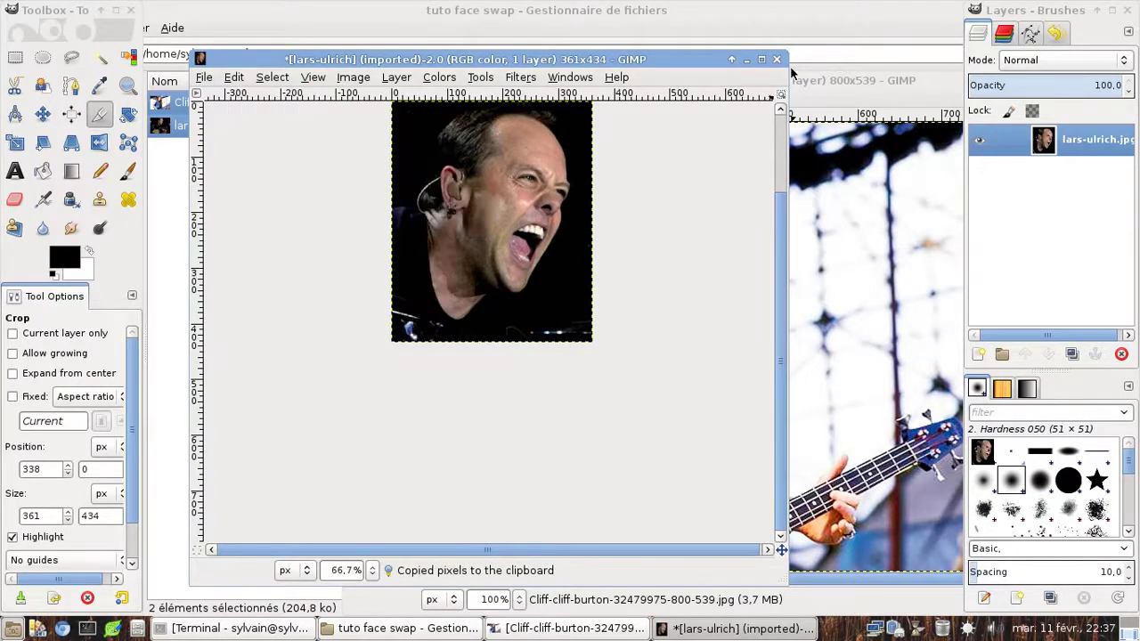
pyautogui.click(746, 59)
pyautogui.moveTo(759, 82); pyautogui.dragTo(577, 50)
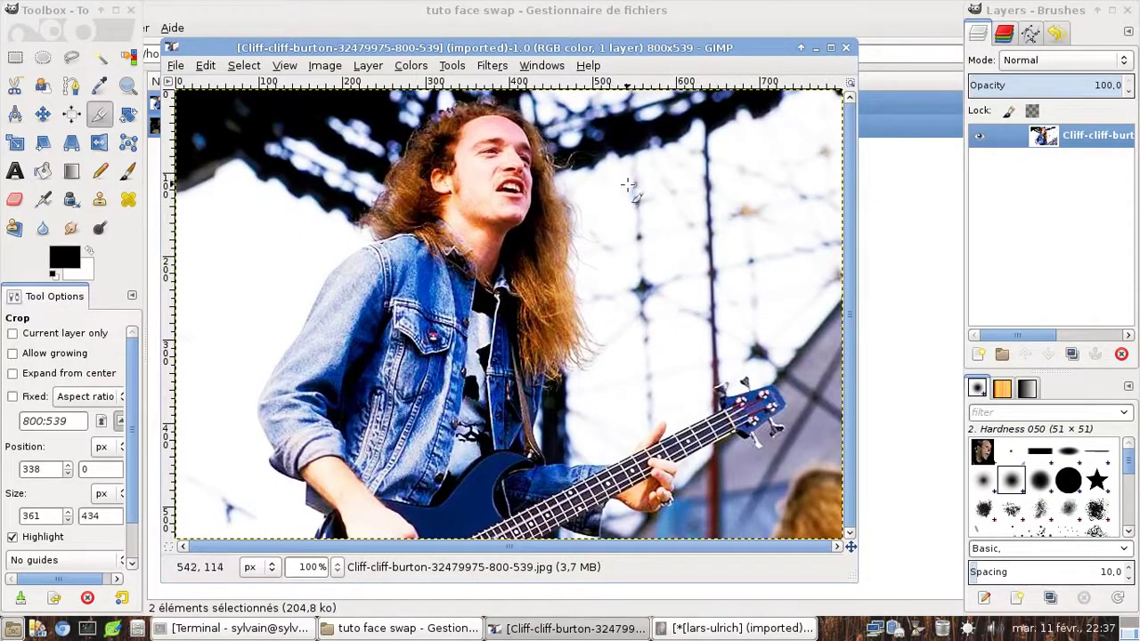
pyautogui.hotkey('ctrl', 'v')
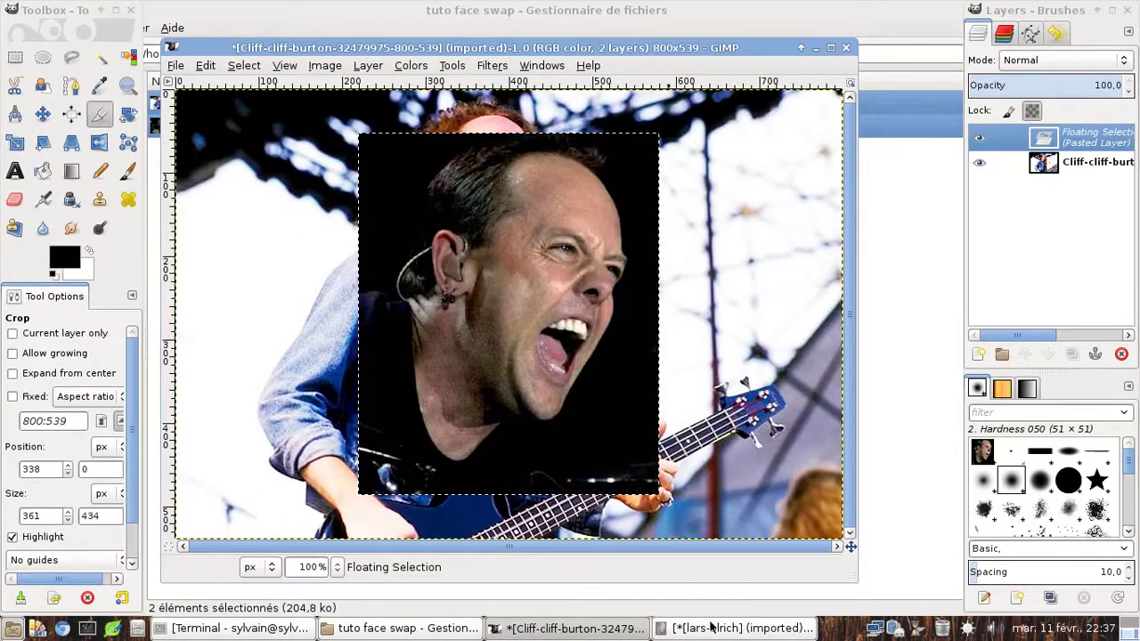
# Close the lars-ulrich image and discard its changes.
pyautogui.click(721, 628)
pyautogui.rightClick(720, 629)
pyautogui.click(719, 611)
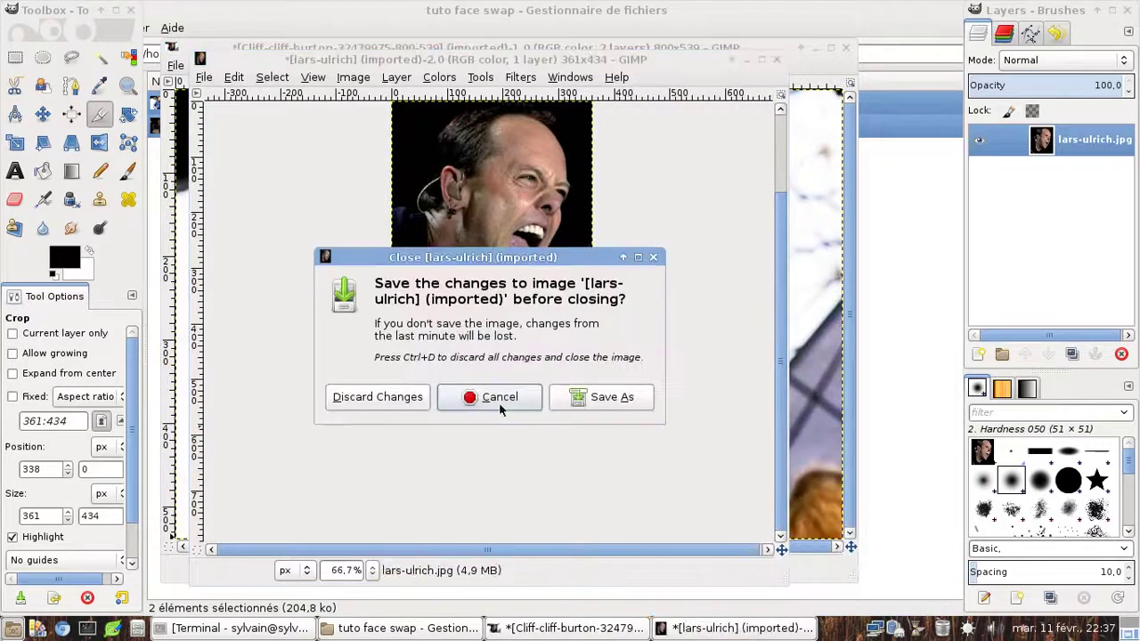
pyautogui.click(402, 400)
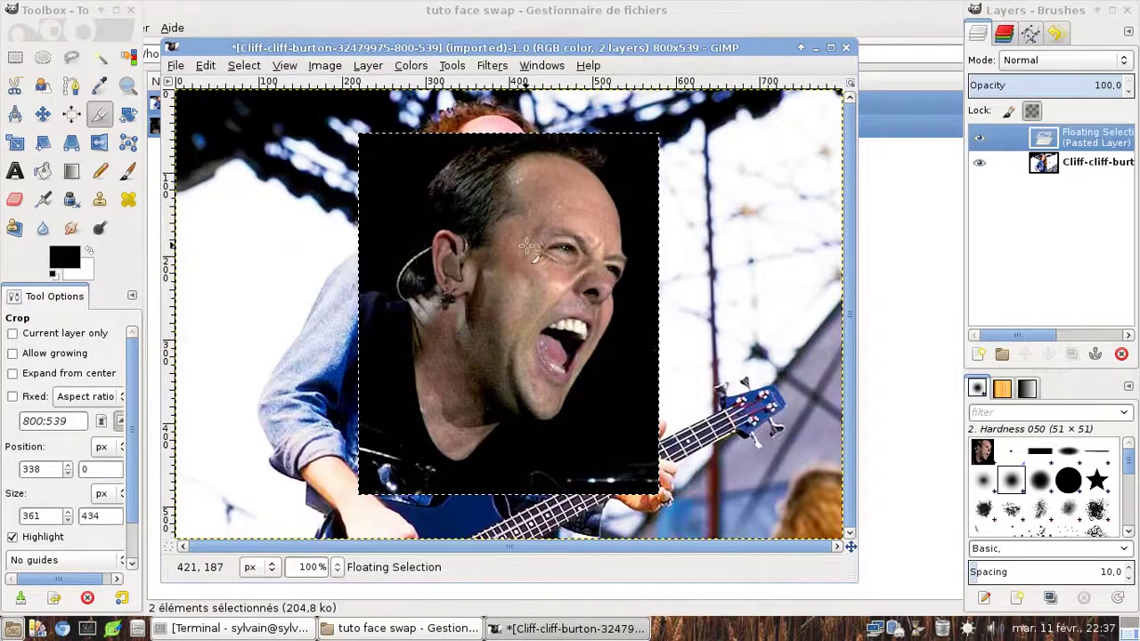
# Turn the pasted floating selection into a new layer and reposition it over the Cliff Burton photo with the Move tool.
pyautogui.press('m')
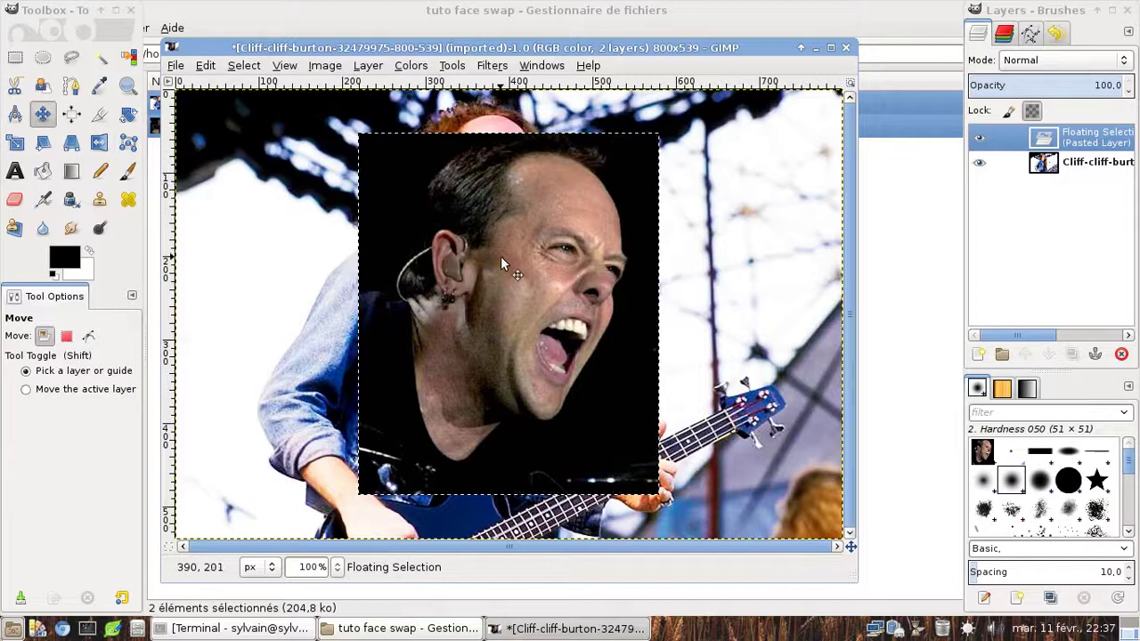
pyautogui.moveTo(545, 291); pyautogui.dragTo(644, 302)
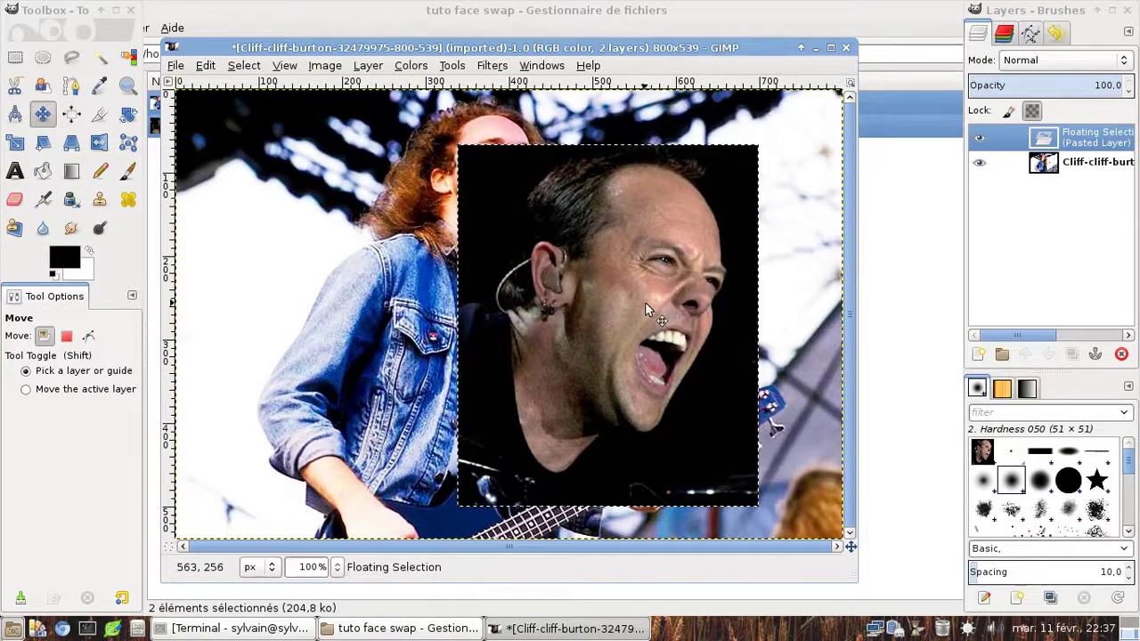
pyautogui.click(978, 354)
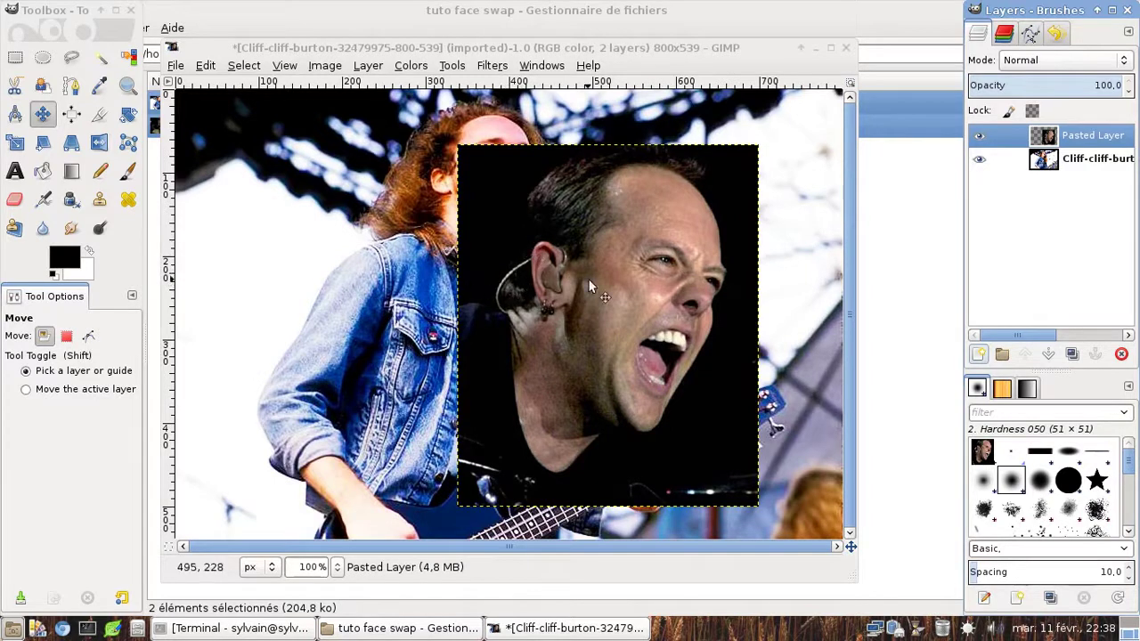
pyautogui.moveTo(605, 279); pyautogui.dragTo(565, 292)
pyautogui.click(459, 67)
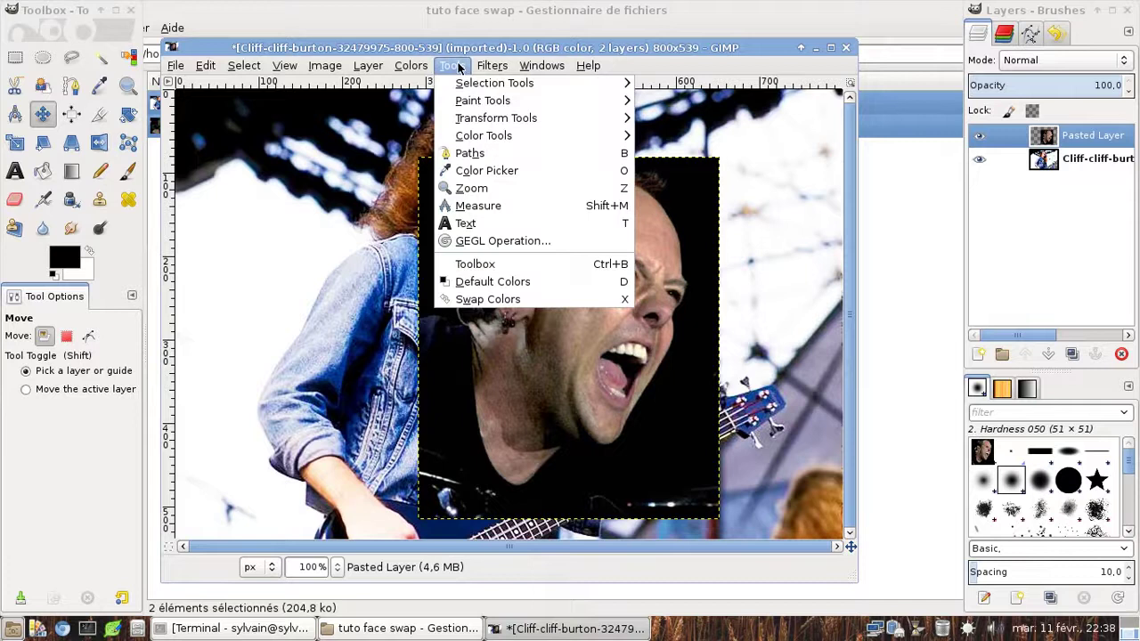
pyautogui.moveTo(477, 121)
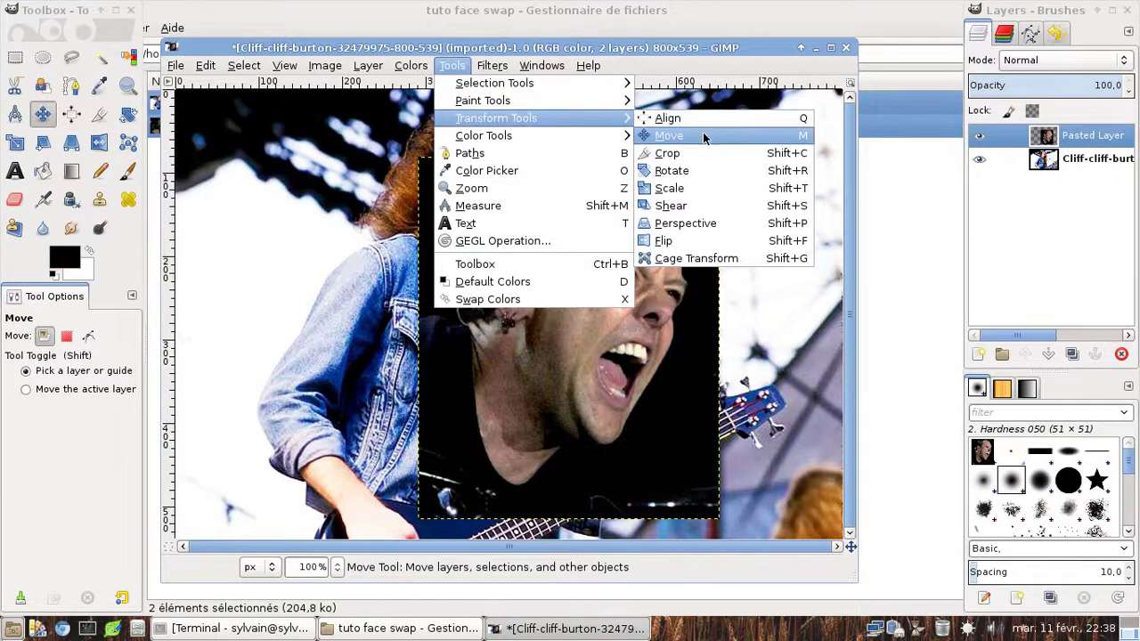
pyautogui.moveTo(516, 114)
pyautogui.click(608, 334)
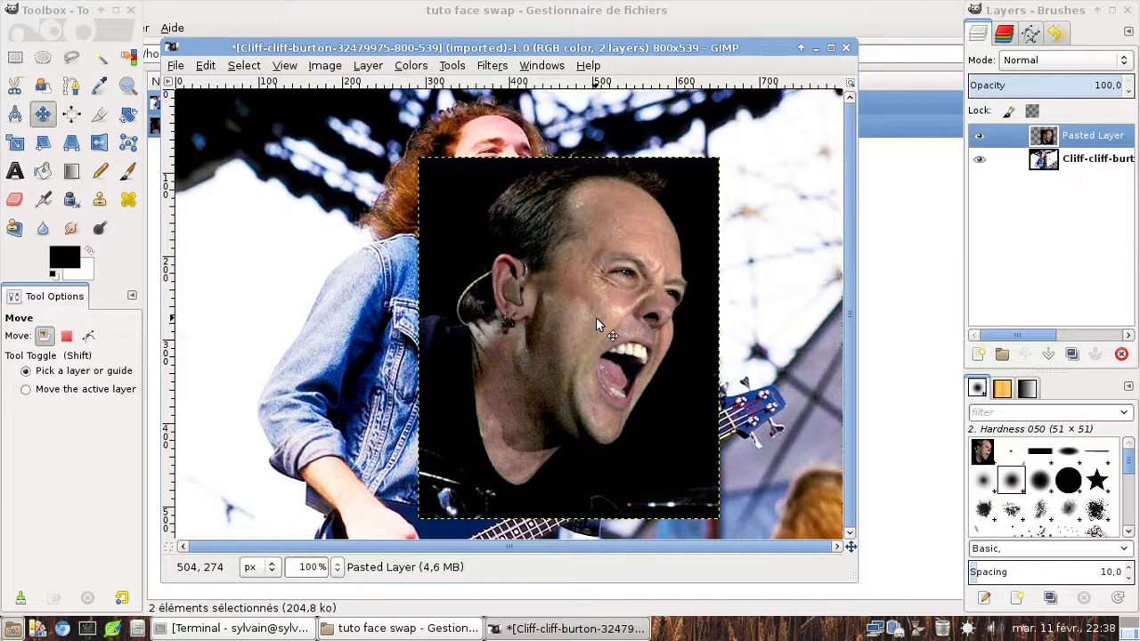
pyautogui.click(1069, 167)
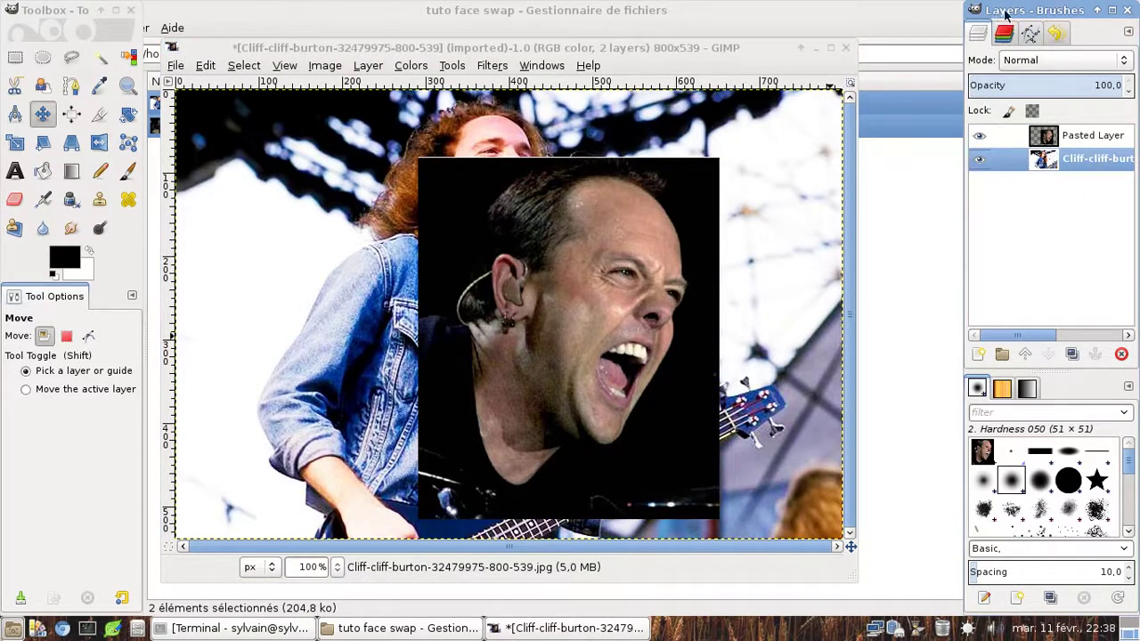
pyautogui.click(543, 66)
pyautogui.click(544, 68)
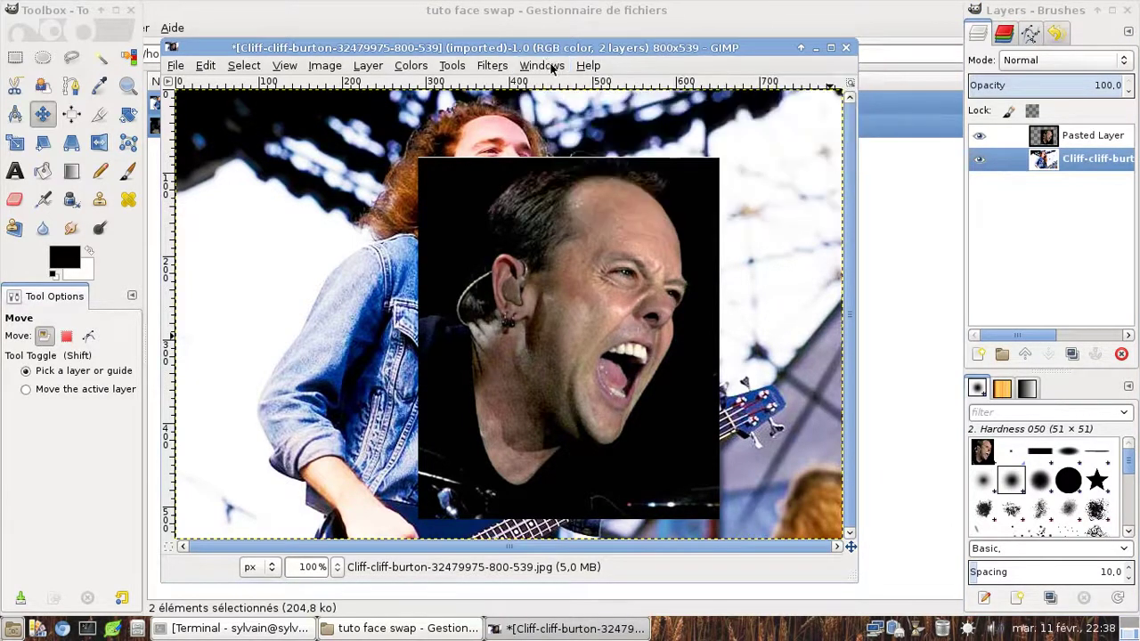
# Select the Pasted Layer and move it about 120 px to the left over the bassist.
pyautogui.click(1065, 138)
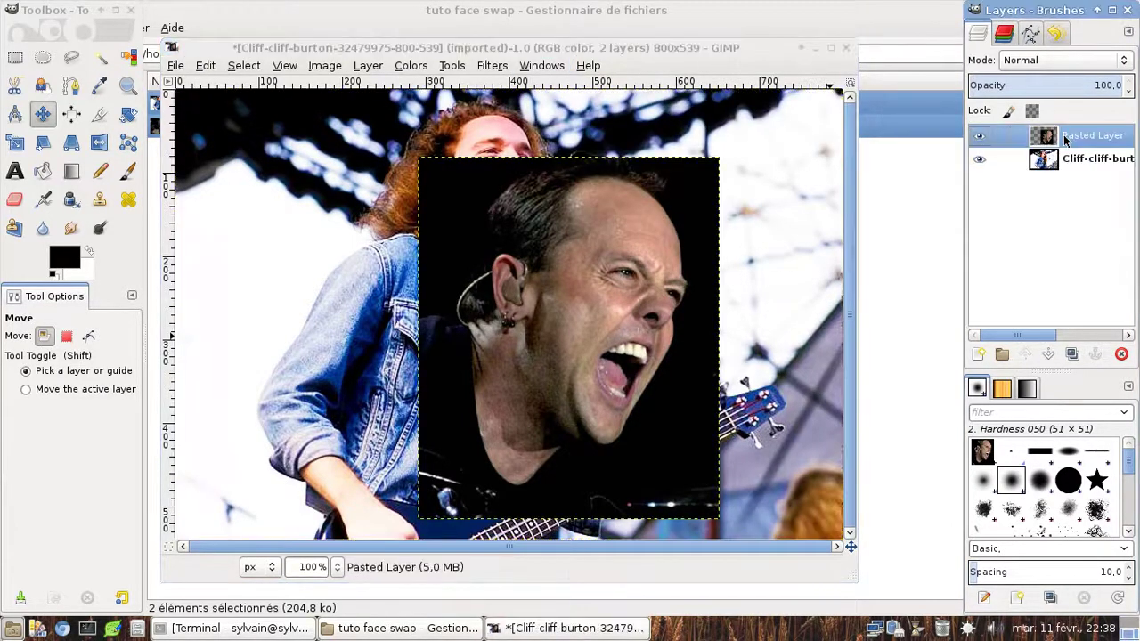
pyautogui.moveTo(608, 299); pyautogui.dragTo(472, 288)
# Try moving the Cliff Burton background layer to the left and undo that move.
pyautogui.press('pagedown')
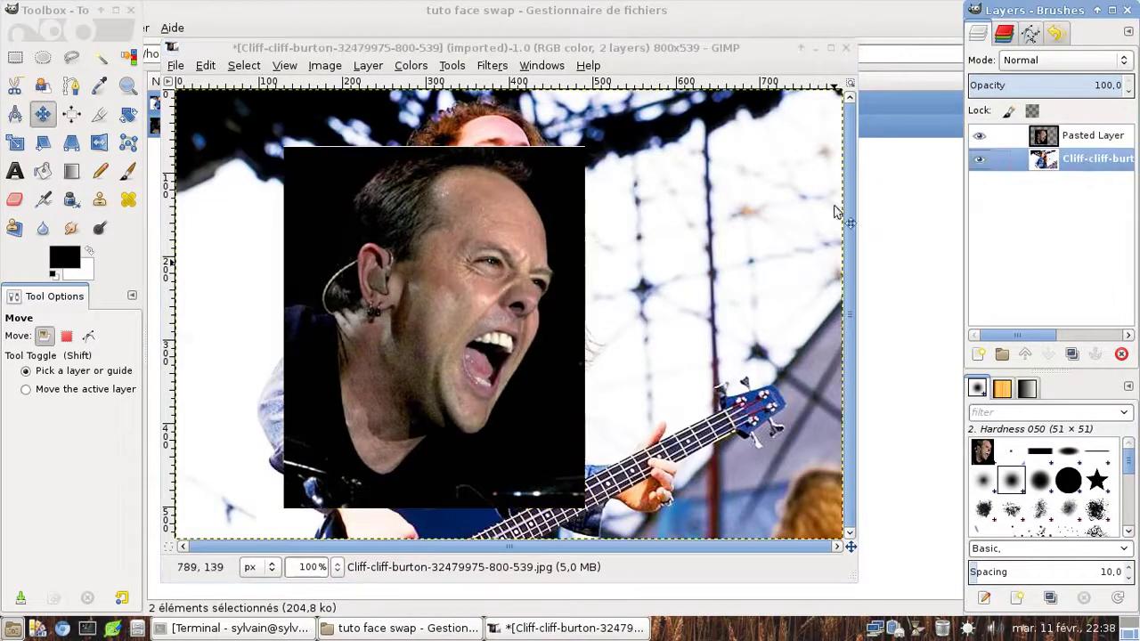
pyautogui.moveTo(736, 283); pyautogui.dragTo(699, 283)
pyautogui.moveTo(723, 281); pyautogui.dragTo(674, 280)
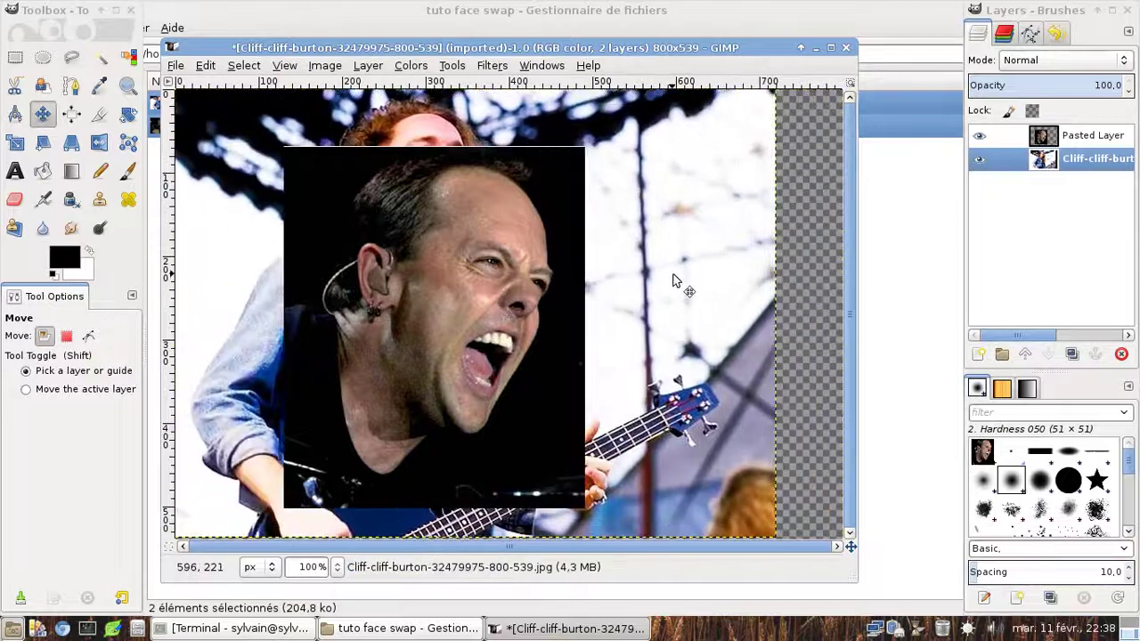
pyautogui.hotkey('ctrl', 'z')
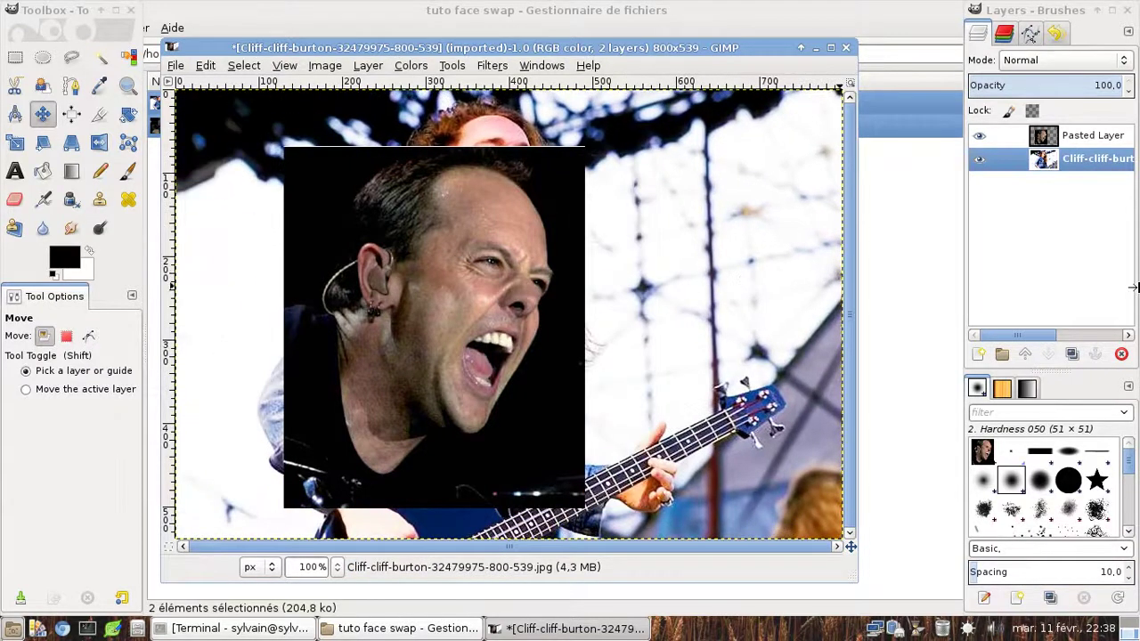
# Reselect the Pasted Layer and shift it slightly up and right, over the bassist's face and torso.
pyautogui.click(1043, 135)
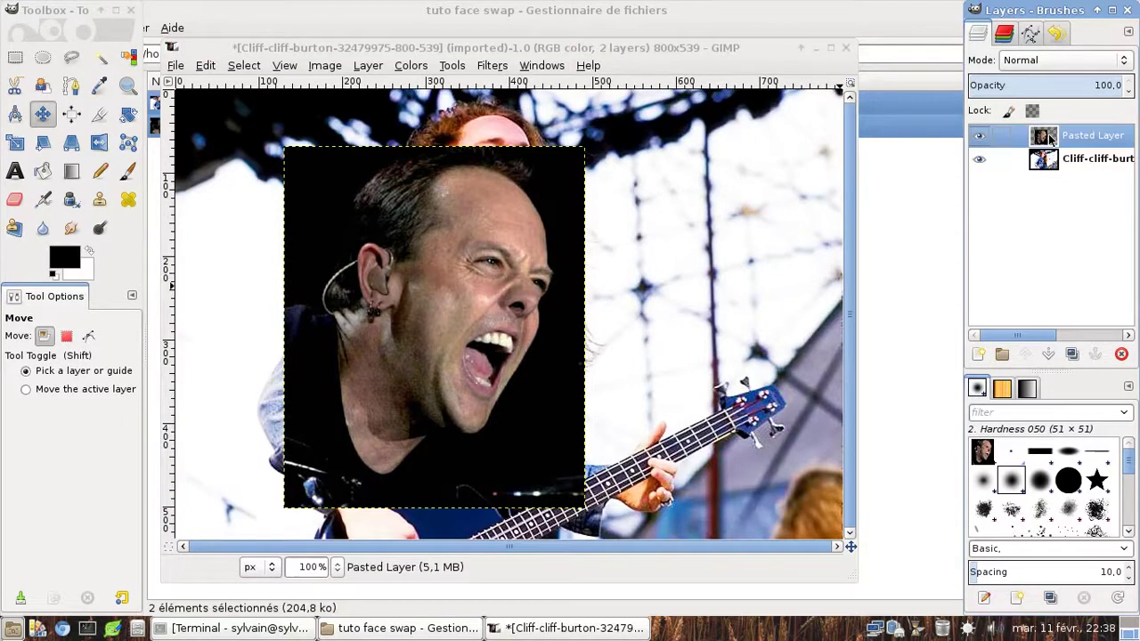
pyautogui.moveTo(477, 311); pyautogui.dragTo(535, 288)
# Add a white (full opacity) layer mask to the Pasted Layer.
pyautogui.rightClick(1050, 138)
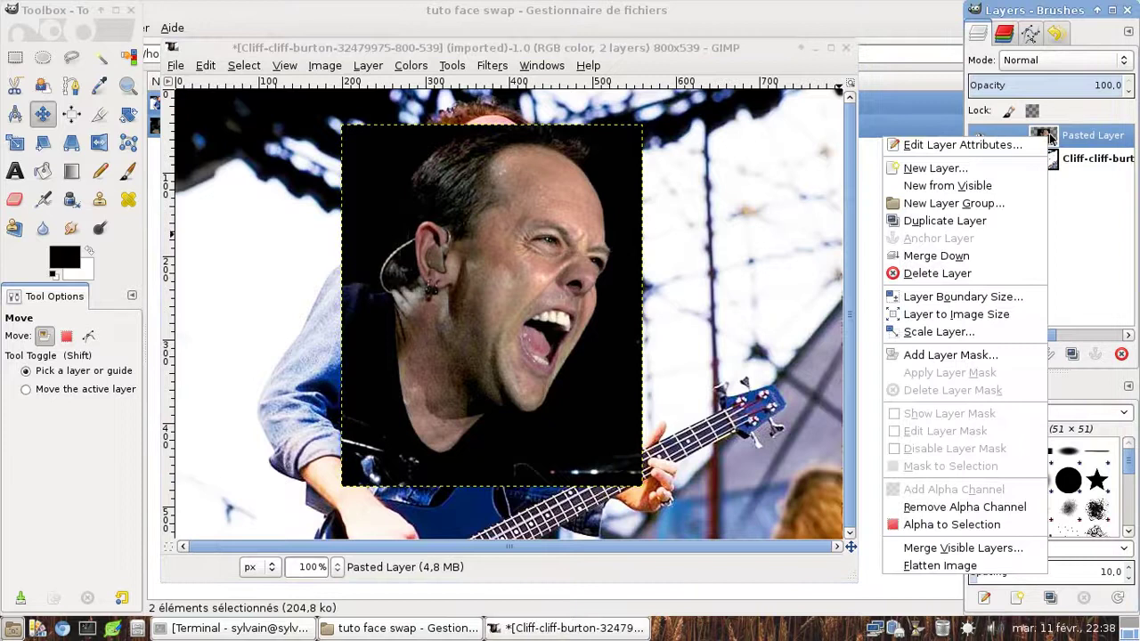
pyautogui.click(949, 354)
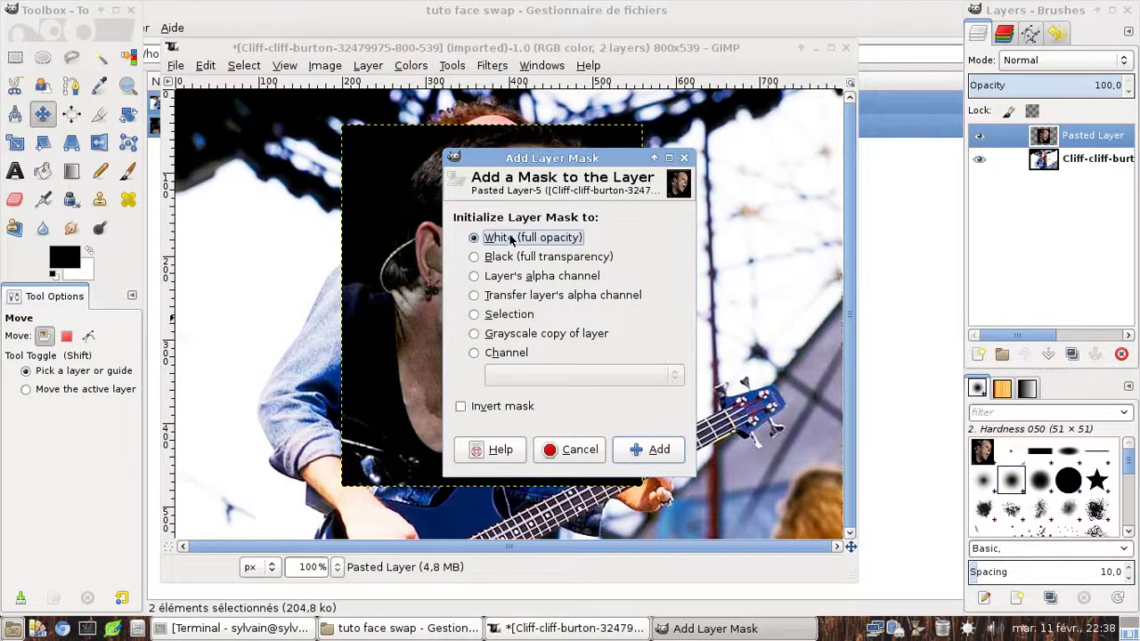
pyautogui.click(654, 450)
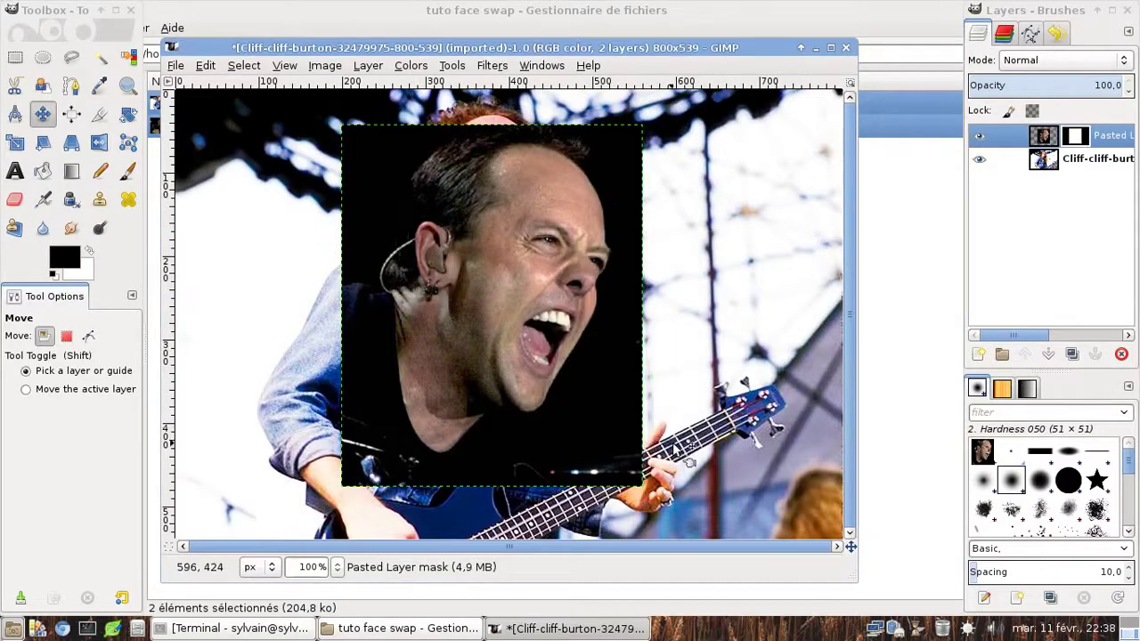
# Alternate between the background layer, the Pasted Layer's image and its mask to compare which one is active.
pyautogui.click(1047, 167)
pyautogui.click(1045, 141)
pyautogui.click(1047, 165)
pyautogui.click(1047, 143)
pyautogui.click(1075, 138)
pyautogui.click(1043, 138)
pyautogui.click(1074, 140)
pyautogui.click(1044, 138)
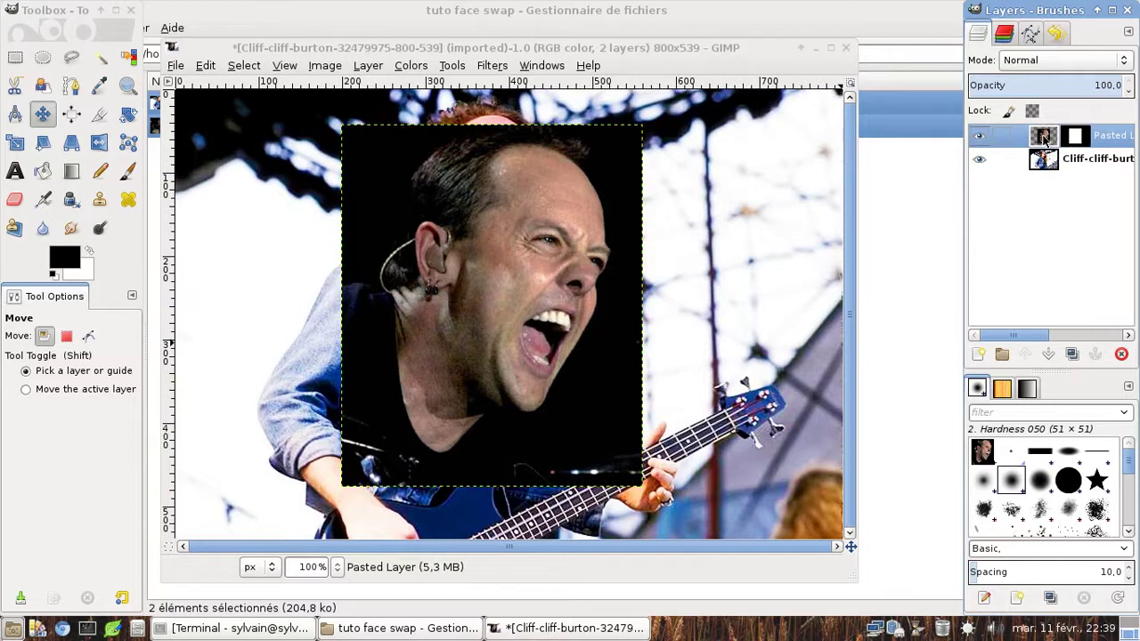
pyautogui.click(1073, 141)
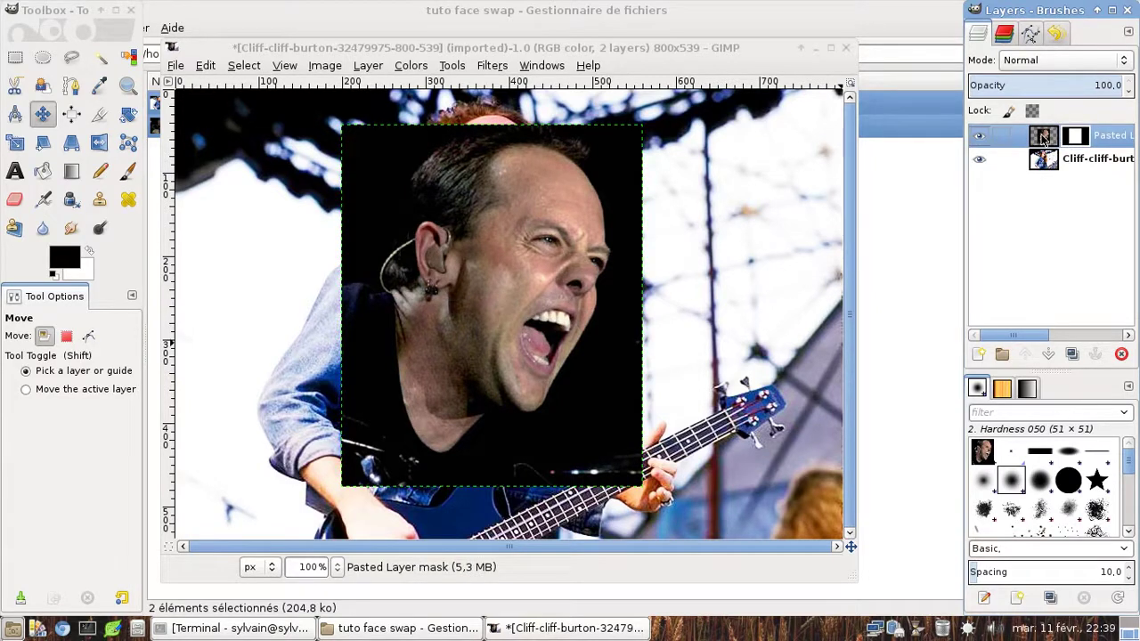
# Activate the Pasted Layer's image and move it about 210 px right and 30 px up, beside the bassist's face.
pyautogui.click(1044, 139)
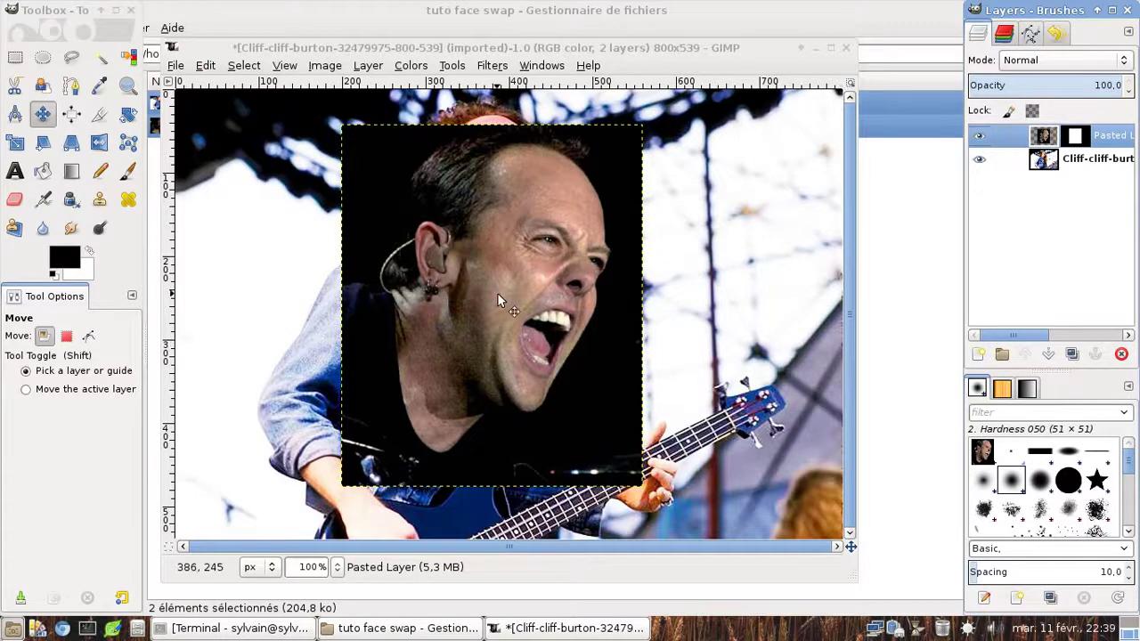
pyautogui.moveTo(497, 293); pyautogui.dragTo(674, 270)
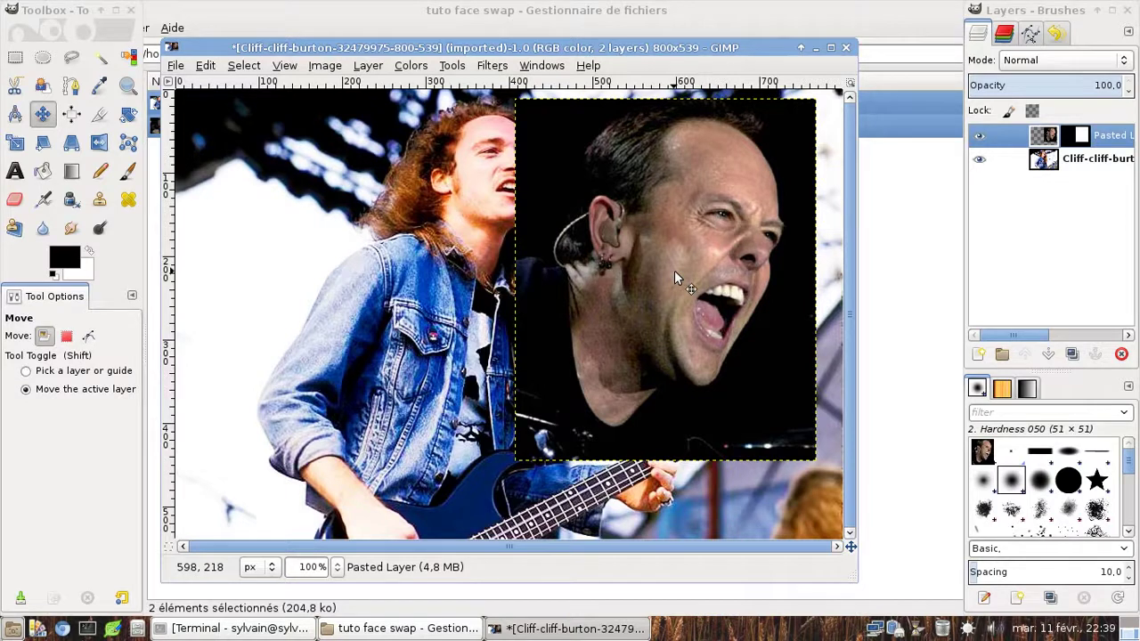
pyautogui.press('shift')
# Start scaling the Pasted Layer with its width and height linked, keeping the Scale dialog clear of the face.
pyautogui.click(456, 68)
pyautogui.moveTo(474, 118)
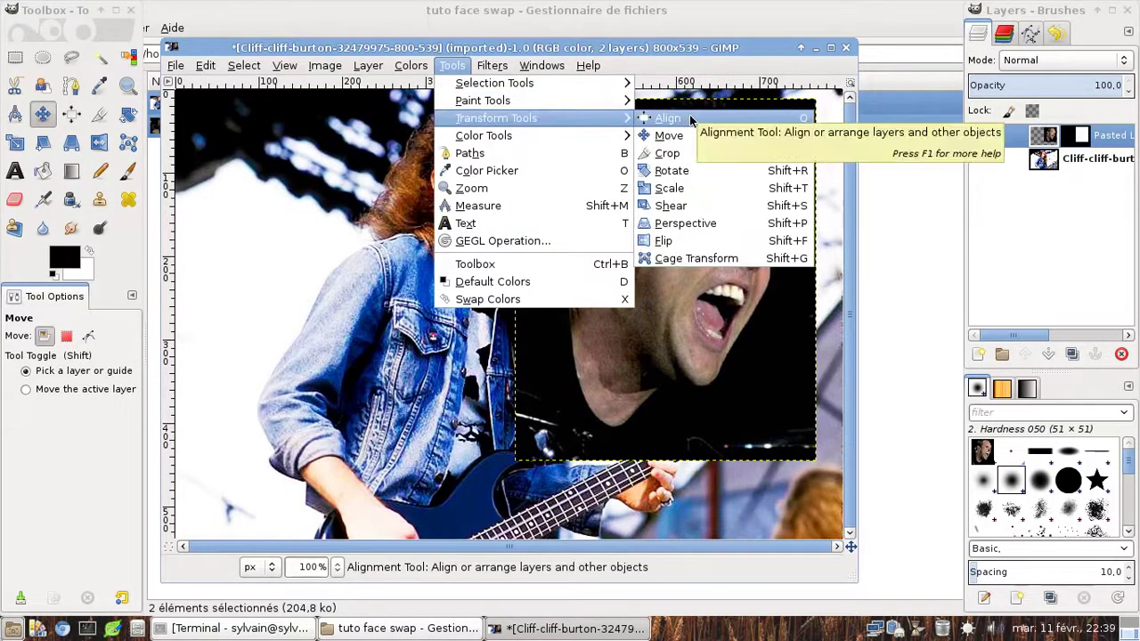
pyautogui.click(721, 192)
pyautogui.moveTo(722, 122); pyautogui.dragTo(205, 428)
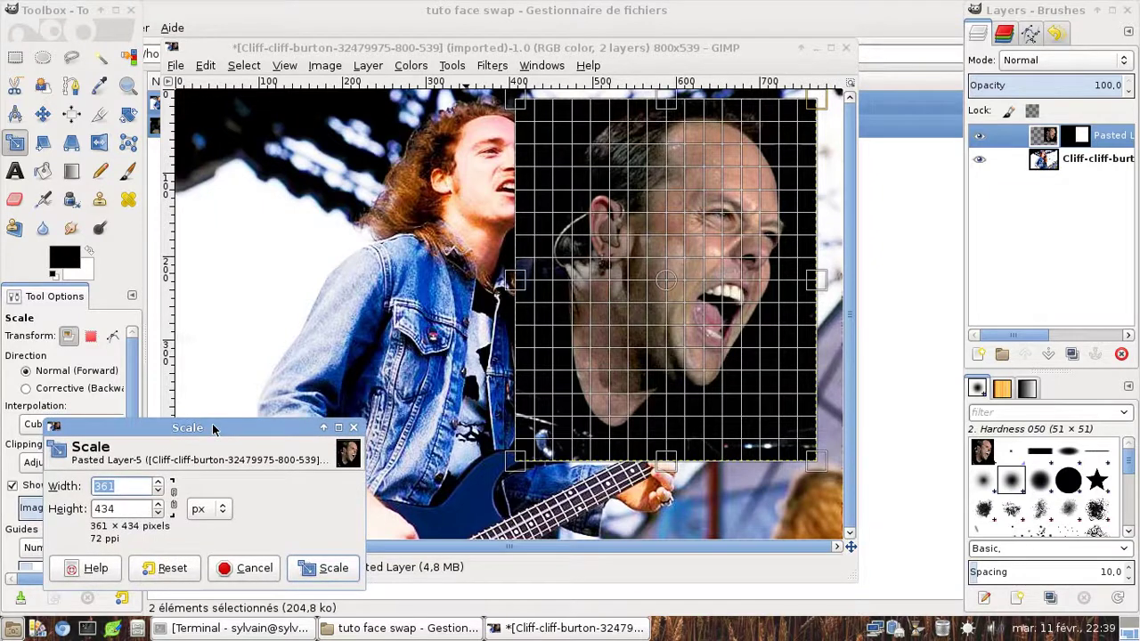
pyautogui.click(177, 507)
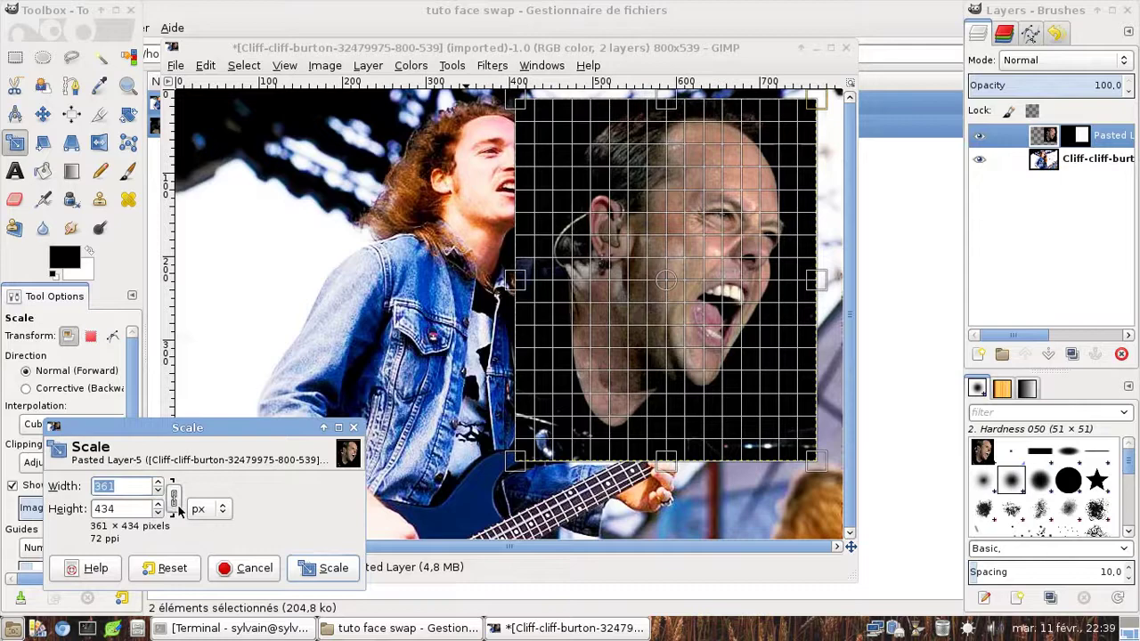
# Try resizing the Pasted Layer to 229 × 364 px and to 281 px wide, resetting the size after each attempt.
pyautogui.moveTo(815, 459); pyautogui.dragTo(702, 399)
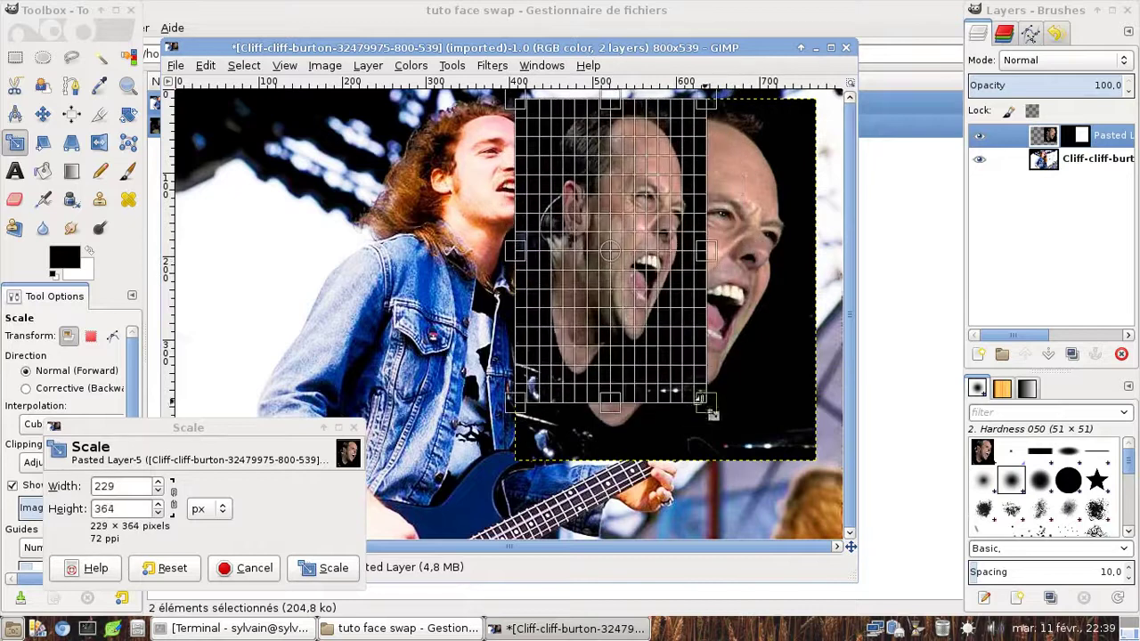
pyautogui.click(173, 569)
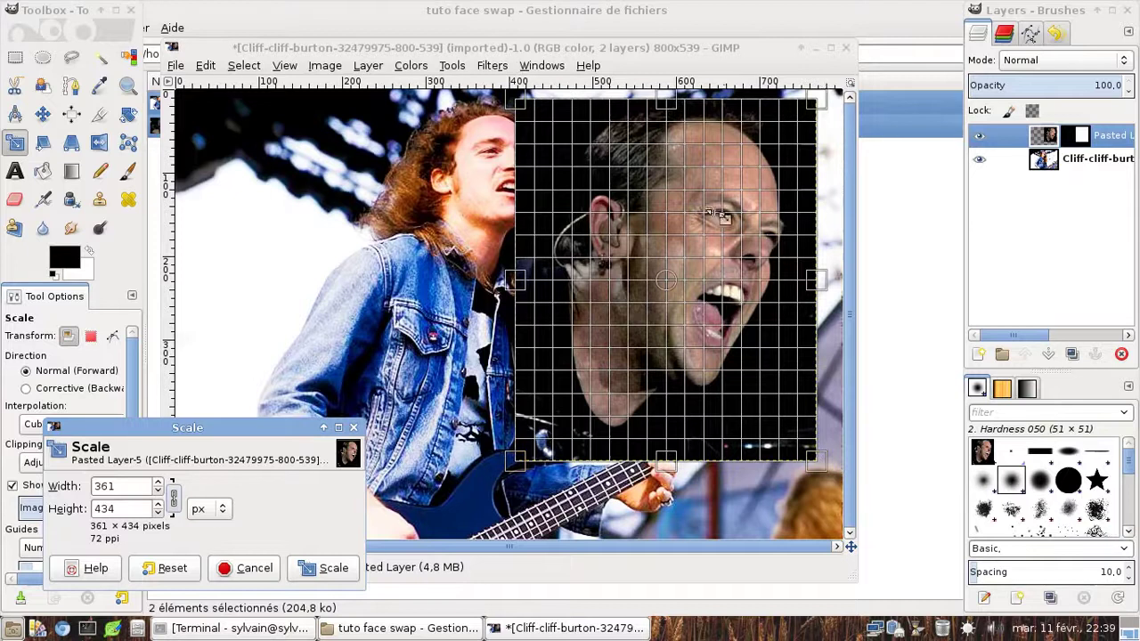
pyautogui.moveTo(504, 283); pyautogui.dragTo(581, 312)
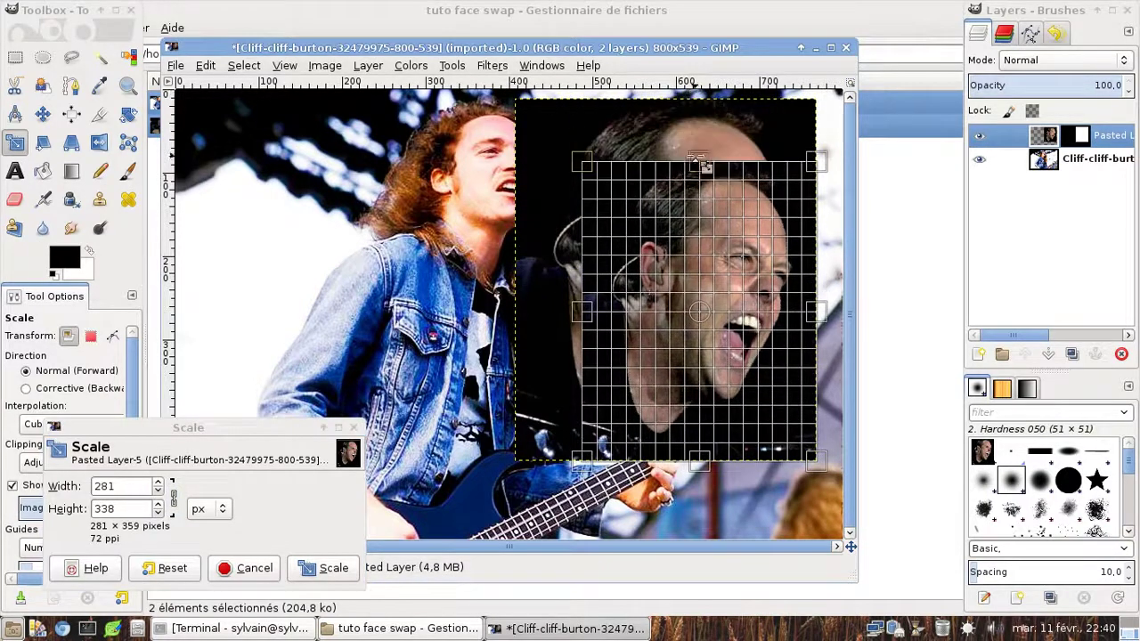
pyautogui.click(173, 569)
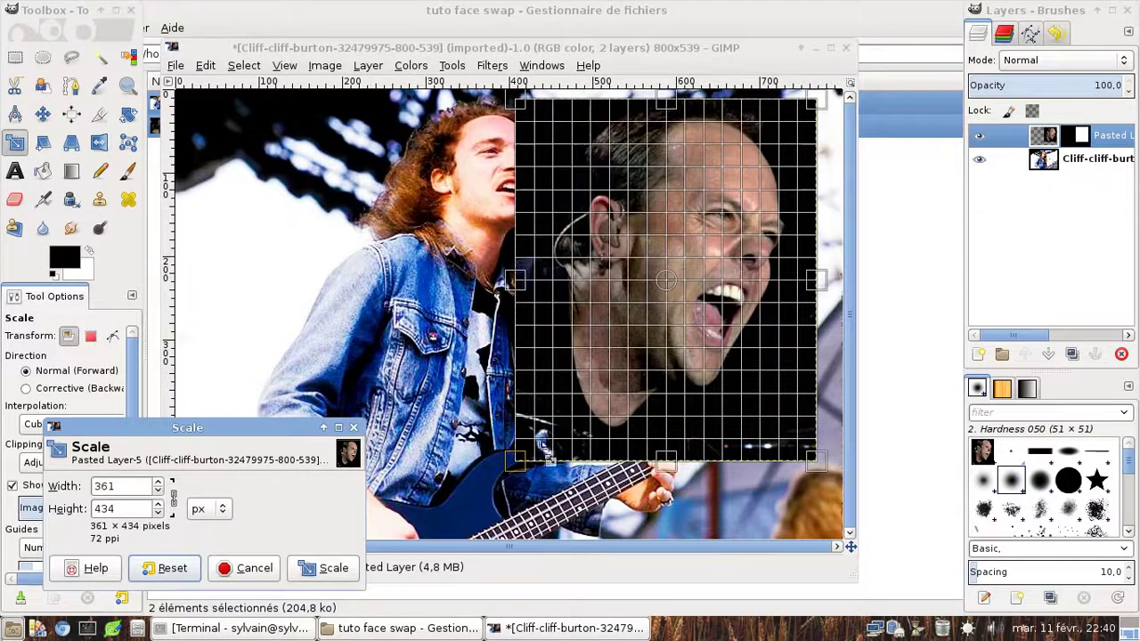
# Scale the Pasted Layer proportionally to 216 × 260 px and lower its opacity to 77.
pyautogui.moveTo(819, 465); pyautogui.dragTo(693, 325)
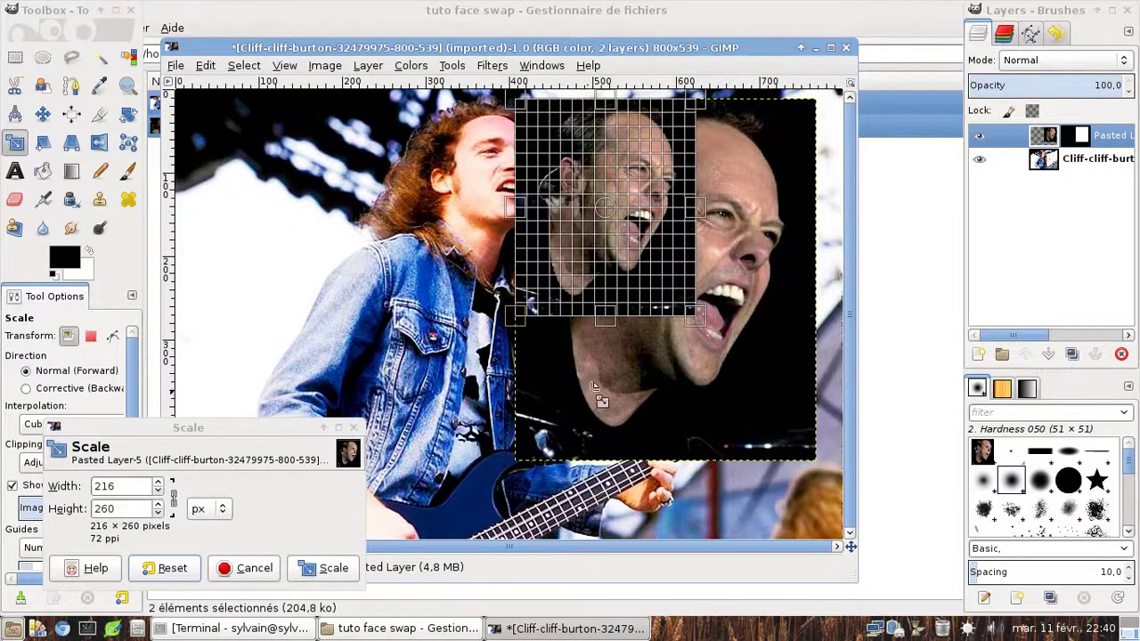
pyautogui.click(330, 569)
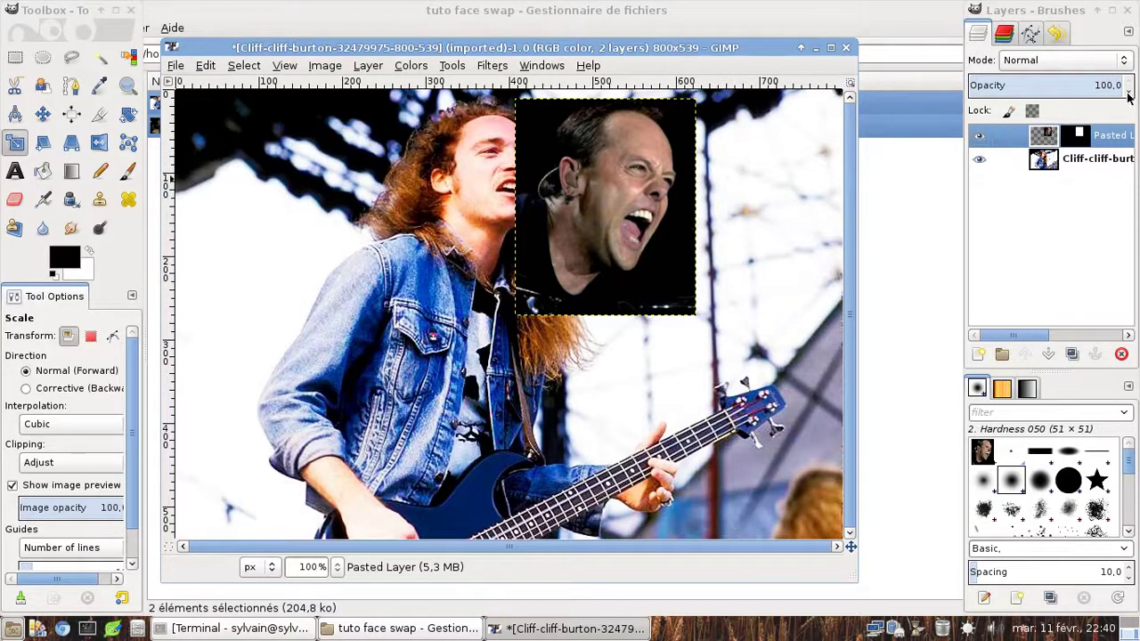
pyautogui.scroll(-20, 1127, 96)
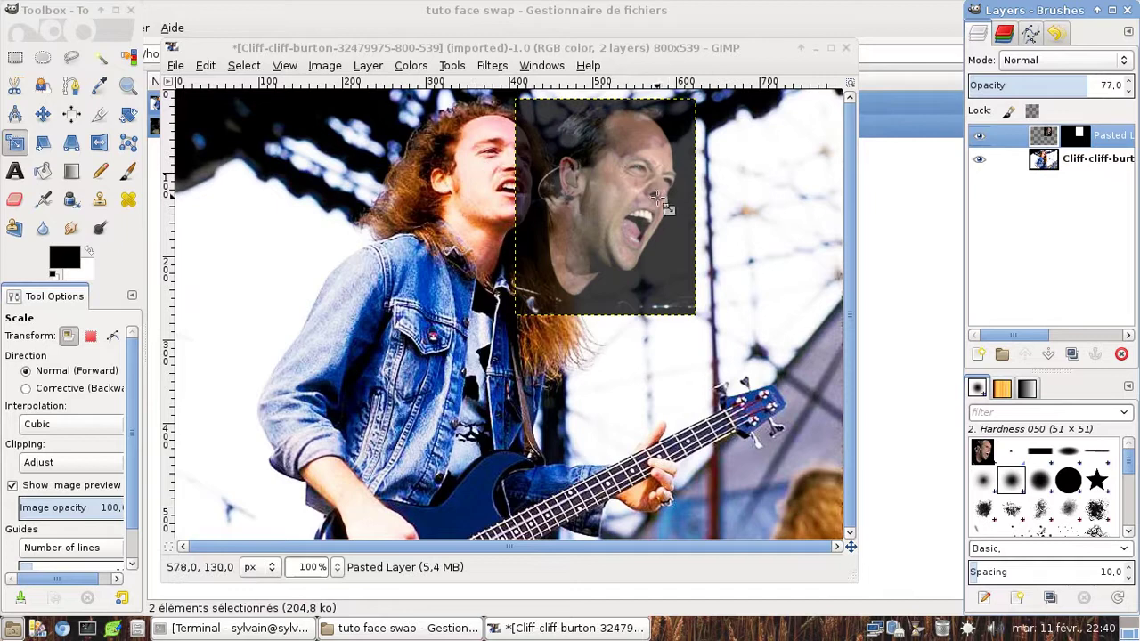
# Move the semi-transparent Pasted Layer about 20 px left and 15 px down, closer to the bassist's face.
pyautogui.press('m')
pyautogui.moveTo(615, 201)
pyautogui.mouseDown()
pyautogui.moveTo(507, 192)
pyautogui.moveTo(478, 178)
pyautogui.moveTo(502, 204)
pyautogui.moveTo(593, 192)
pyautogui.moveTo(616, 208)
pyautogui.mouseUp()
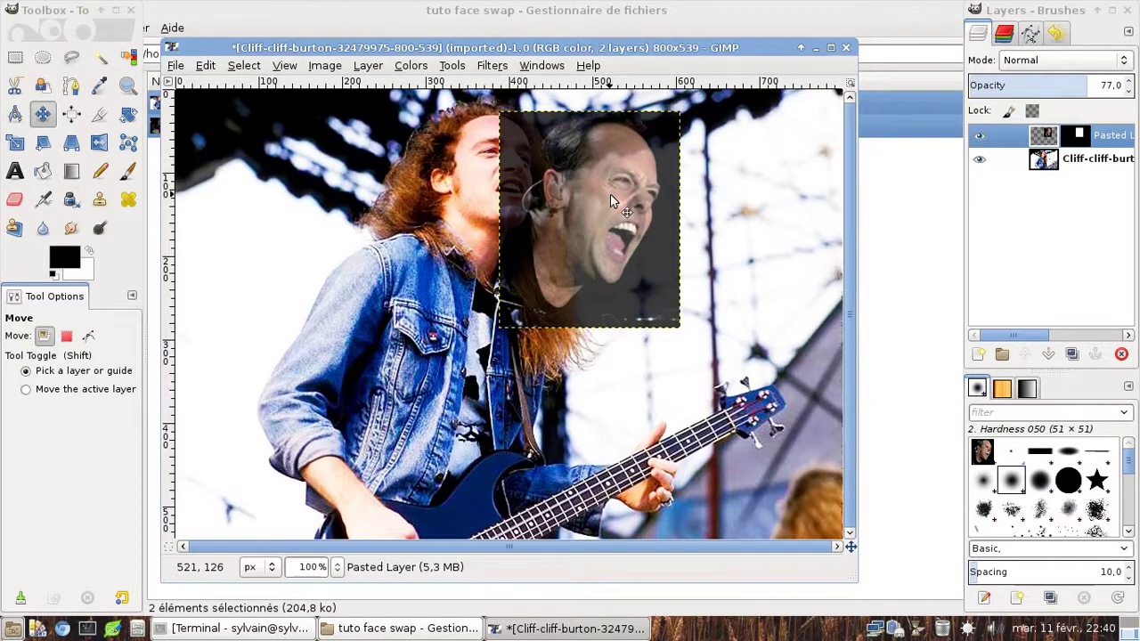
pyautogui.press('shift')
# Rotate the Pasted Layer a few degrees counterclockwise to match the tilt of the bassist's head.
pyautogui.click(461, 70)
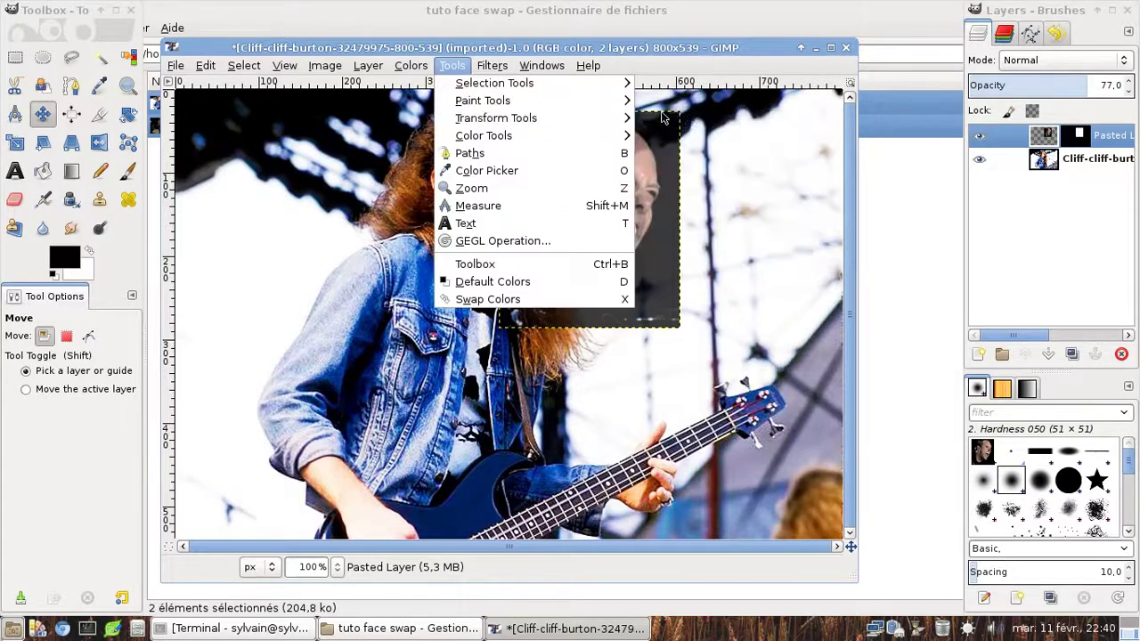
pyautogui.moveTo(611, 122)
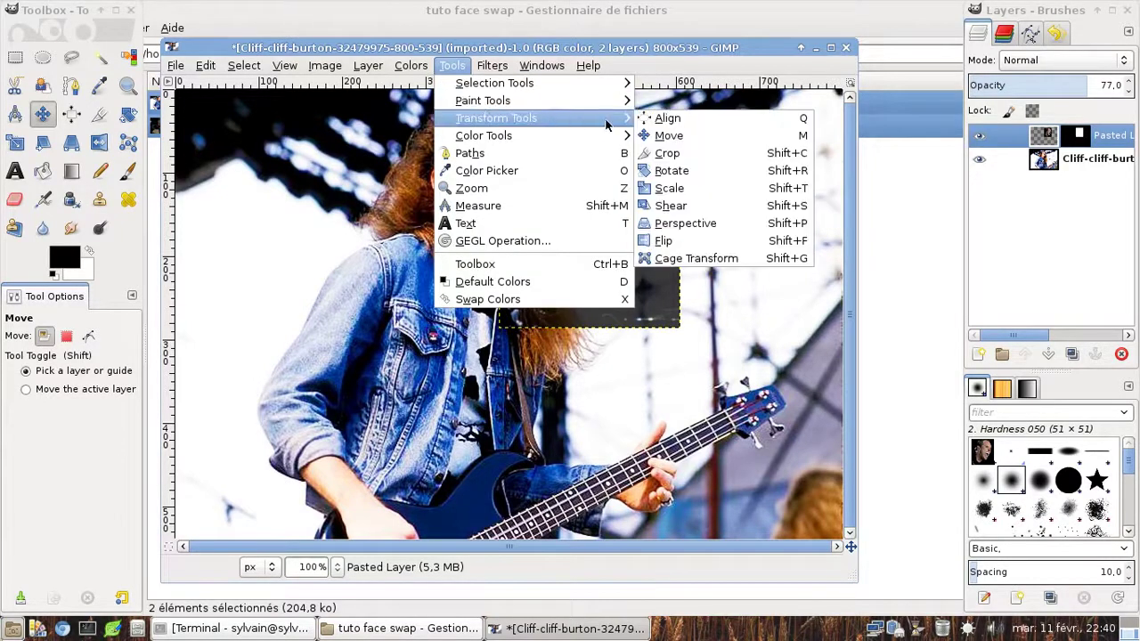
pyautogui.click(738, 175)
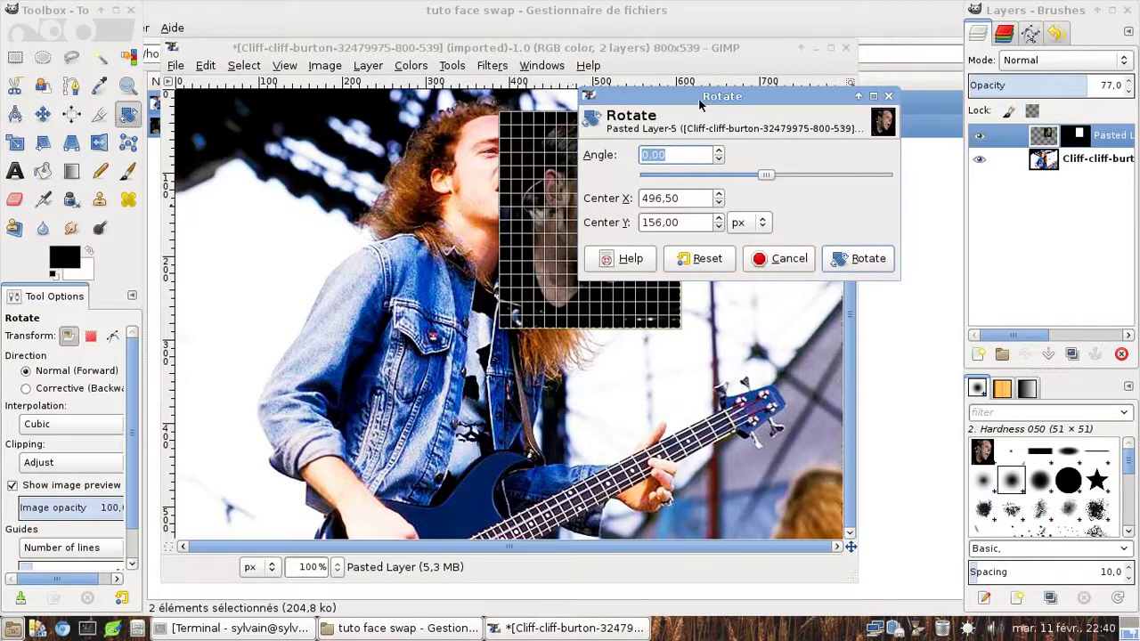
pyautogui.moveTo(700, 105); pyautogui.dragTo(876, 170)
pyautogui.moveTo(941, 239)
pyautogui.mouseDown()
pyautogui.moveTo(924, 238)
pyautogui.moveTo(936, 238)
pyautogui.mouseUp()
pyautogui.moveTo(495, 130)
pyautogui.mouseDown()
pyautogui.moveTo(485, 142)
pyautogui.moveTo(495, 125)
pyautogui.mouseUp()
pyautogui.click(1042, 325)
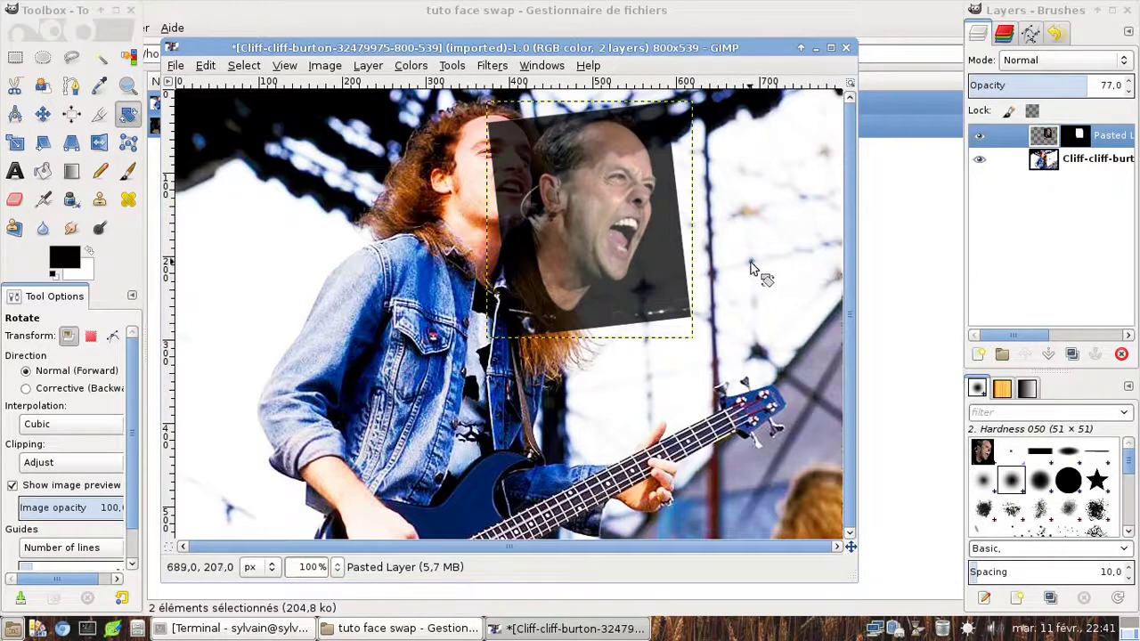
# Scale the rotated Pasted Layer down slightly, keeping its proportions.
pyautogui.hotkey('shift', 's')
pyautogui.click(724, 284)
pyautogui.moveTo(699, 340); pyautogui.dragTo(680, 330)
pyautogui.click(332, 568)
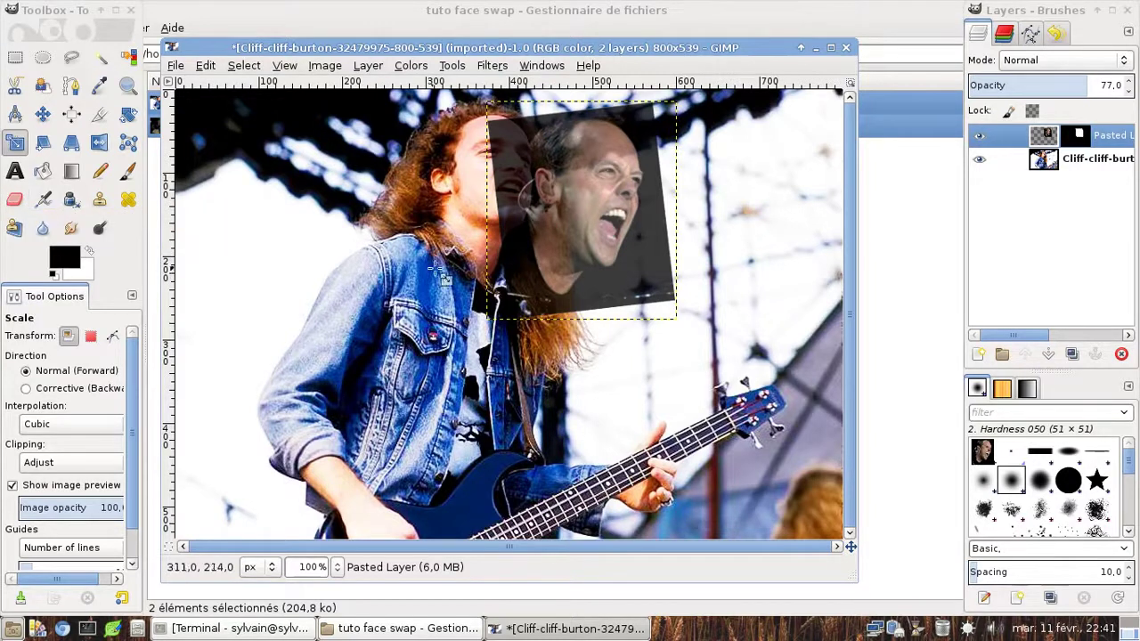
# Move the Pasted Layer over the bassist's head and scale it proportionally to 210 × 241 px.
pyautogui.press('m')
pyautogui.moveTo(592, 208); pyautogui.dragTo(529, 196)
pyautogui.hotkey('shift', 's')
pyautogui.click(529, 196)
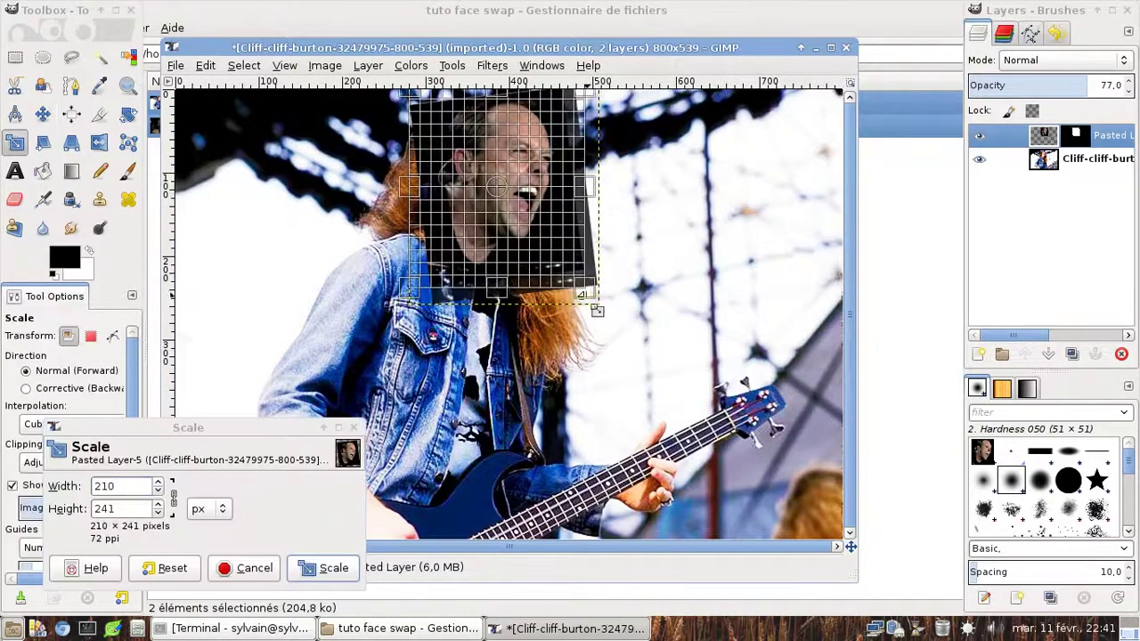
pyautogui.click(332, 568)
# Move the Pasted Layer aside to compare the faces, and place it back over the bassist's face.
pyautogui.press('m')
pyautogui.moveTo(481, 166); pyautogui.dragTo(603, 189)
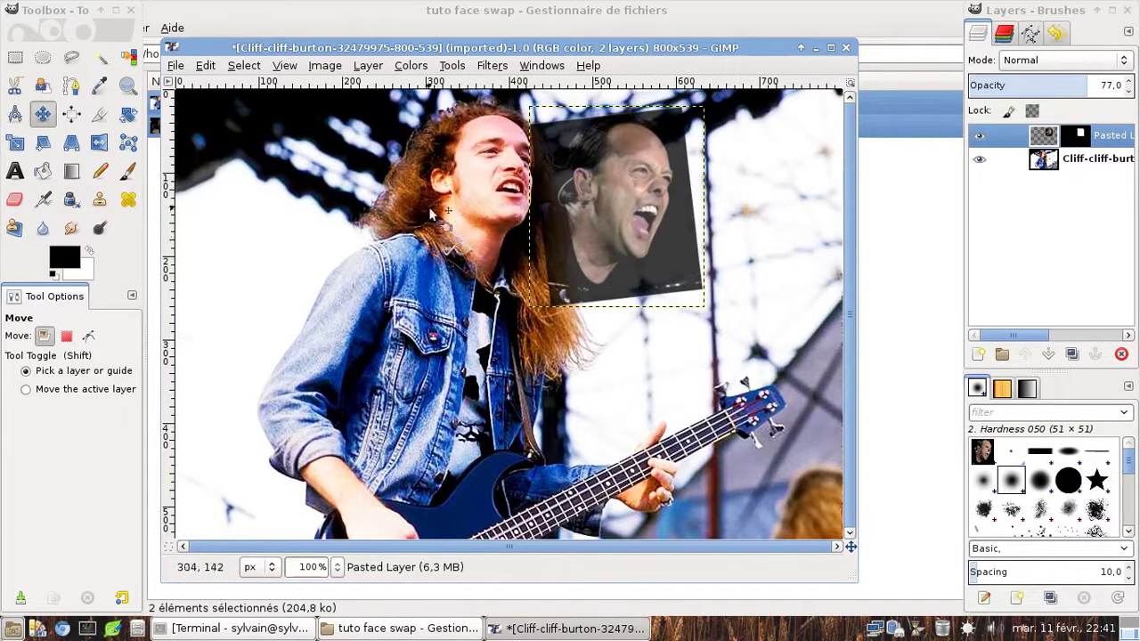
pyautogui.moveTo(597, 226); pyautogui.dragTo(471, 187)
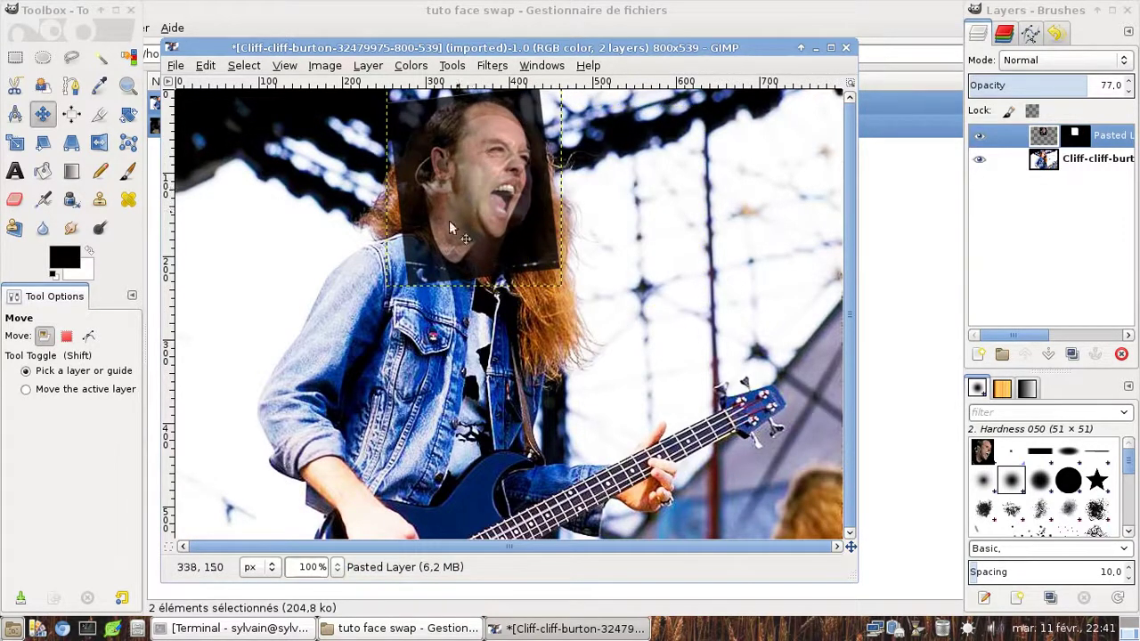
# Activate the Pasted Layer's mask and paint black with the Paintbrush at size 20 to hide the dark area beside the chin.
pyautogui.click(1081, 140)
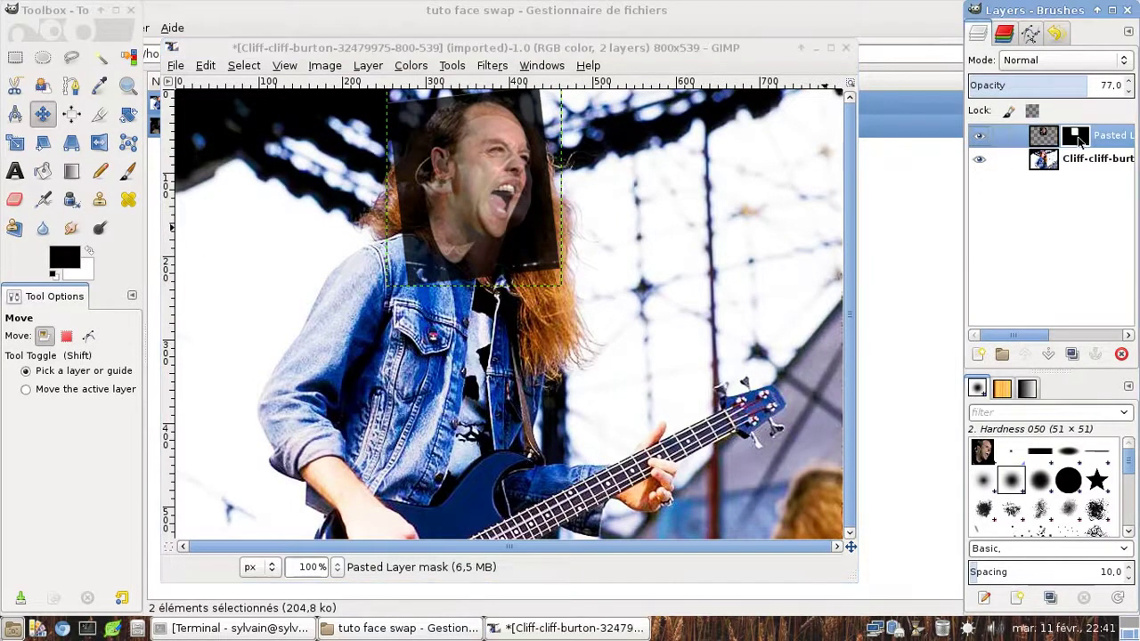
pyautogui.click(1050, 142)
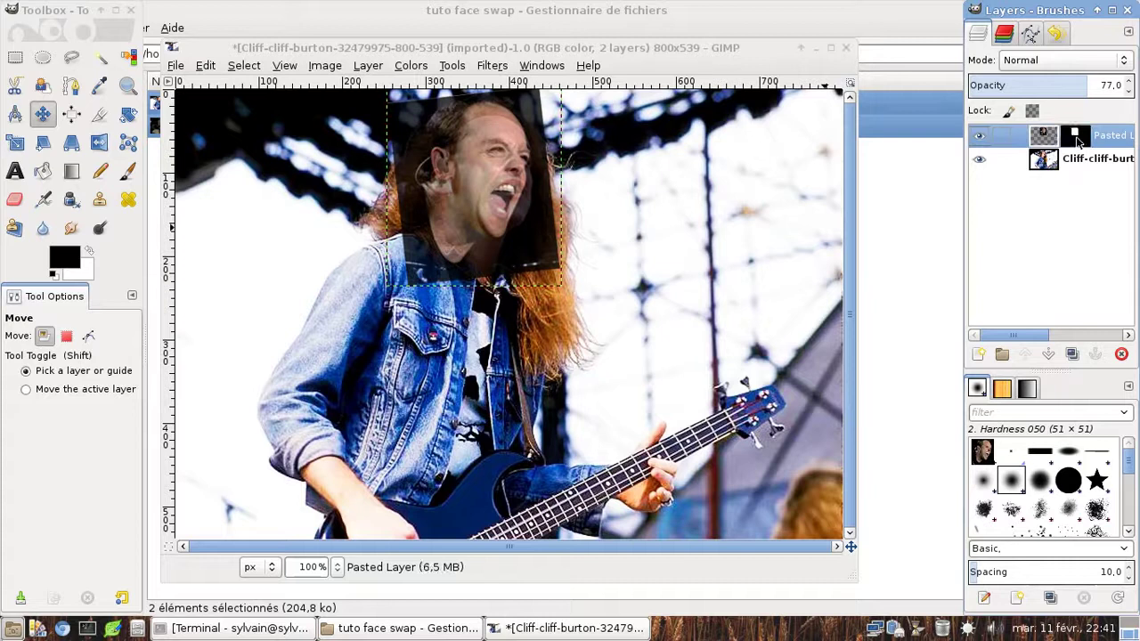
pyautogui.click(1077, 142)
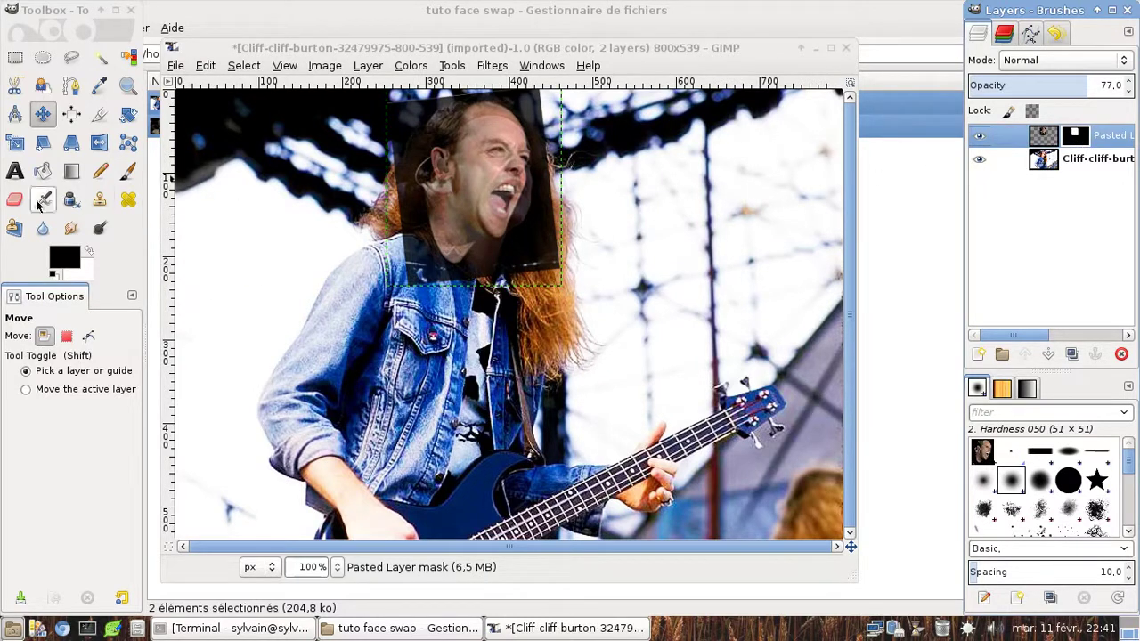
pyautogui.click(129, 174)
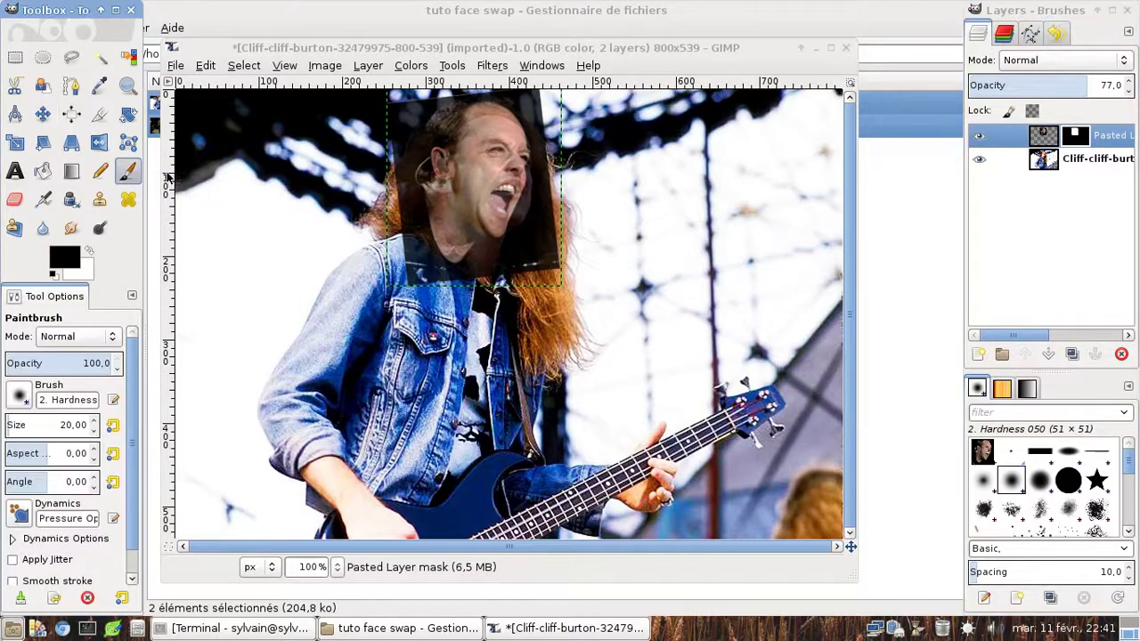
pyautogui.click(534, 281)
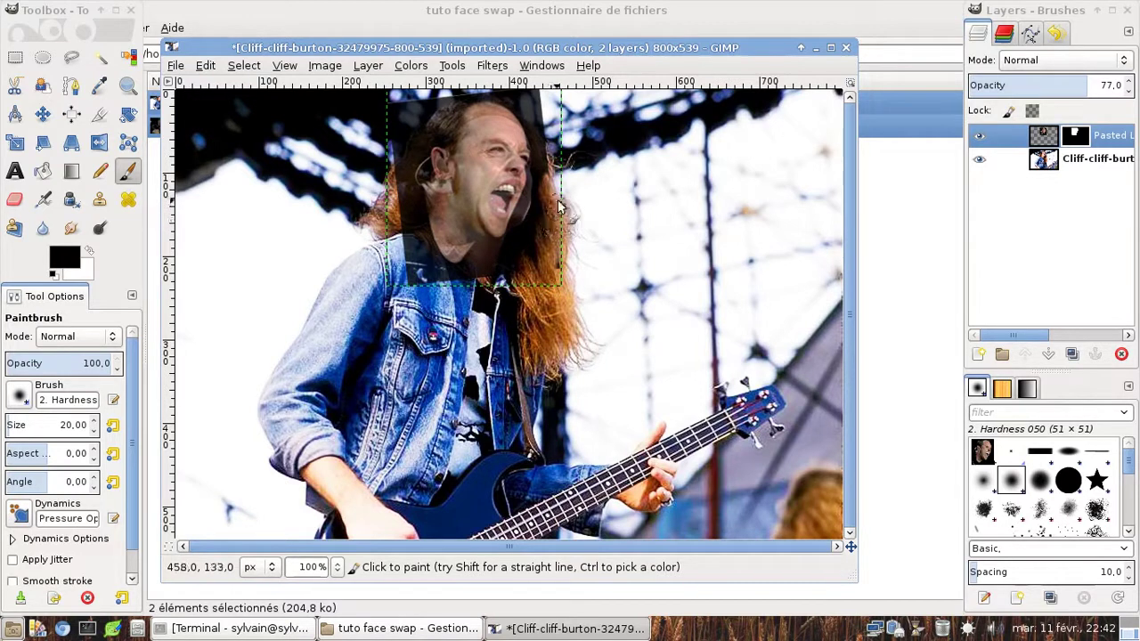
# Swap the foreground colour to white and paint on the mask to restore part of the hidden area beside the chin.
pyautogui.click(90, 253)
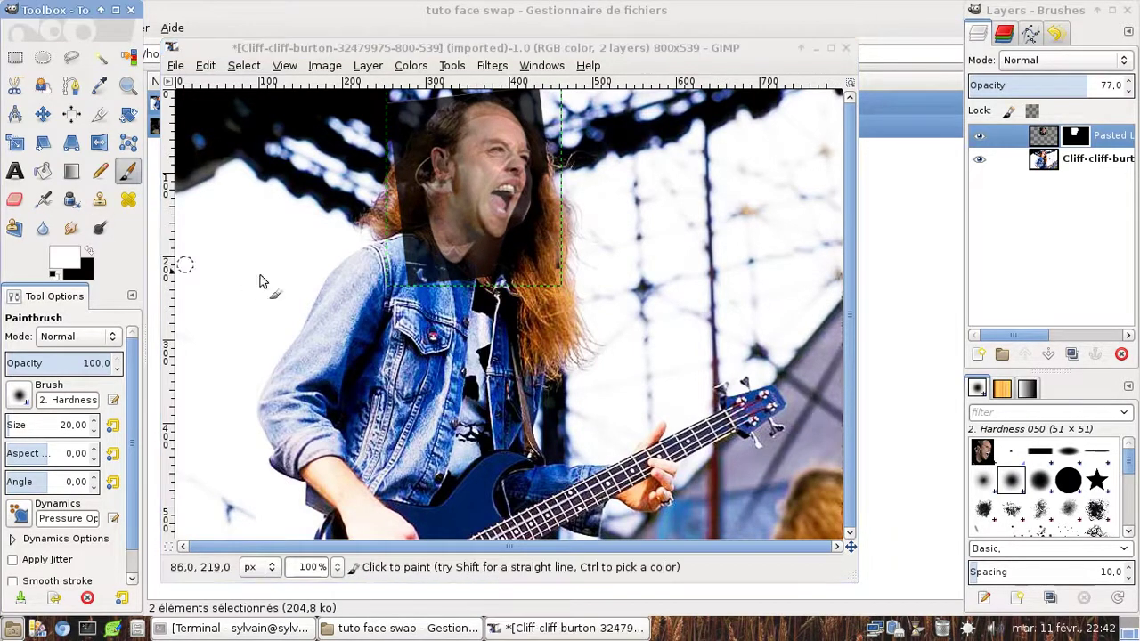
pyautogui.click(548, 194)
pyautogui.moveTo(537, 270)
pyautogui.mouseDown()
pyautogui.moveTo(551, 224)
pyautogui.moveTo(541, 253)
pyautogui.moveTo(551, 269)
pyautogui.moveTo(552, 182)
pyautogui.moveTo(552, 259)
pyautogui.moveTo(530, 274)
pyautogui.moveTo(554, 258)
pyautogui.mouseUp()
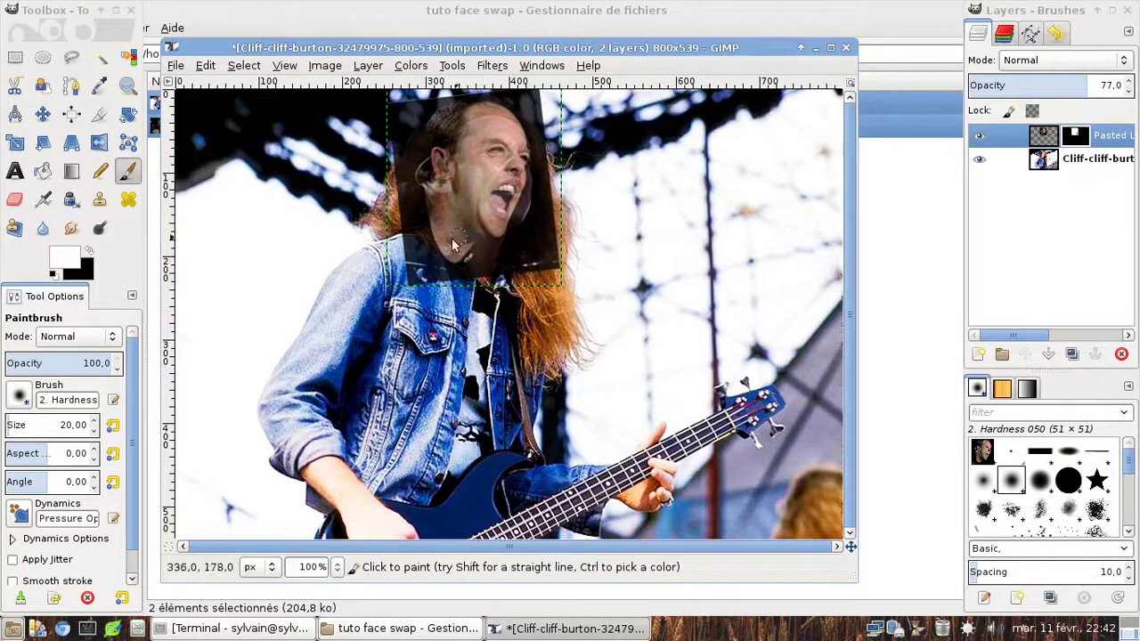
# Swap the foreground colour to black and hide the Cliff Burton photo layer to isolate the pasted face.
pyautogui.click(92, 252)
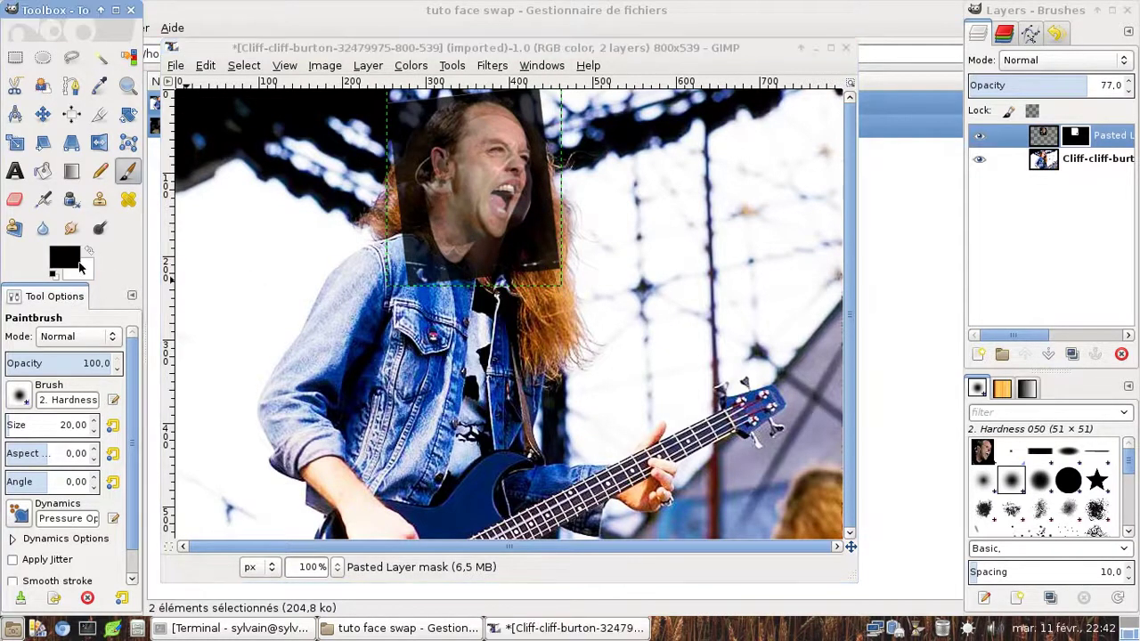
pyautogui.click(979, 159)
pyautogui.click(337, 567)
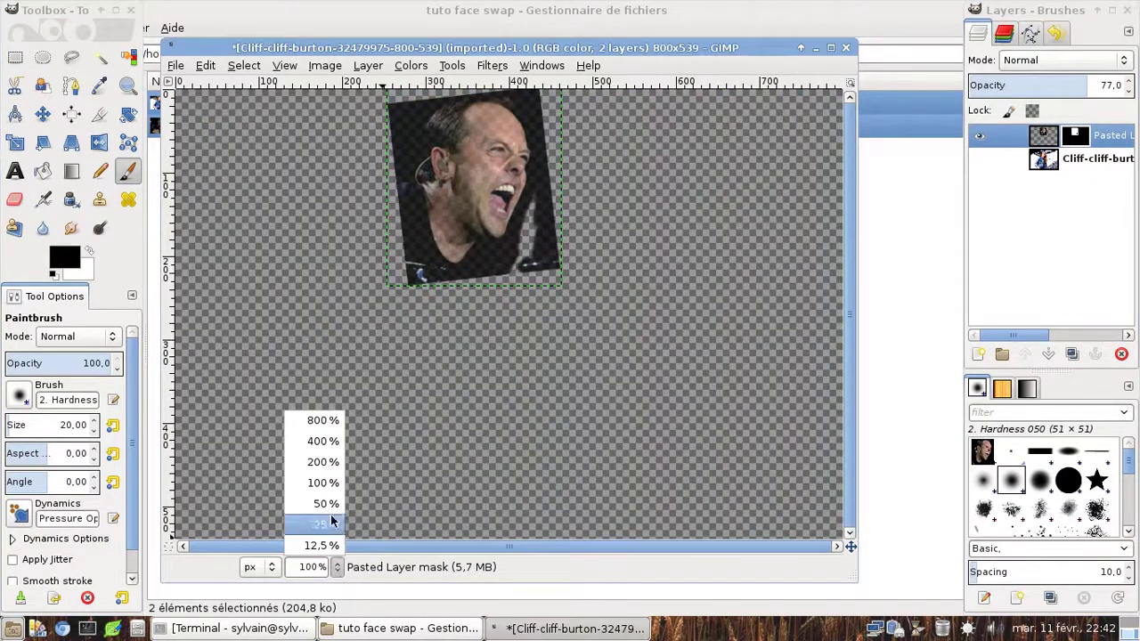
pyautogui.click(329, 449)
pyautogui.scroll(5, 481, 519)
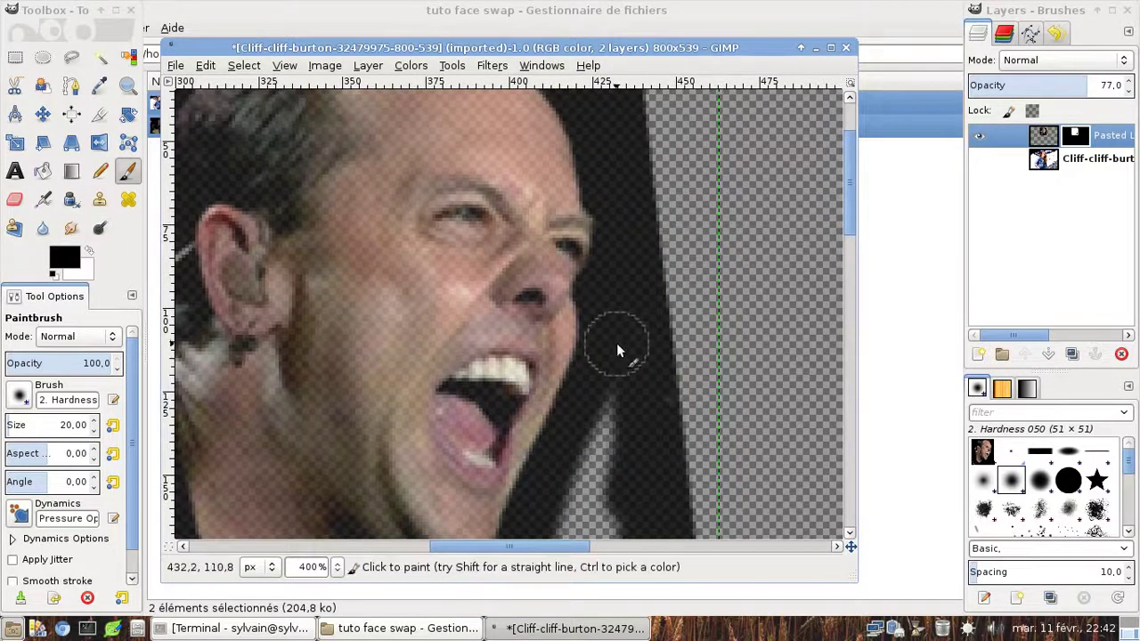
pyautogui.moveTo(504, 545); pyautogui.dragTo(437, 545)
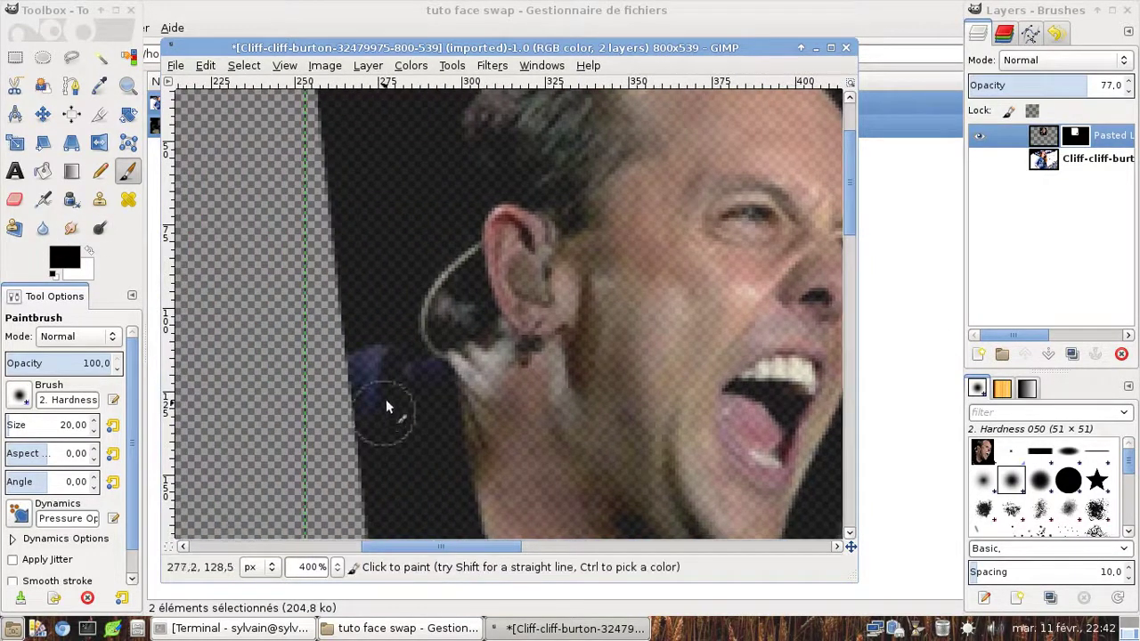
# Paint black on the Pasted Layer's mask across the collar and neck below the ear to hide that area.
pyautogui.moveTo(389, 381)
pyautogui.mouseDown()
pyautogui.moveTo(419, 417)
pyautogui.moveTo(441, 389)
pyautogui.moveTo(499, 465)
pyautogui.moveTo(438, 349)
pyautogui.mouseUp()
pyautogui.moveTo(574, 514)
pyautogui.mouseDown()
pyautogui.moveTo(527, 437)
pyautogui.moveTo(542, 513)
pyautogui.moveTo(534, 545)
pyautogui.mouseUp()
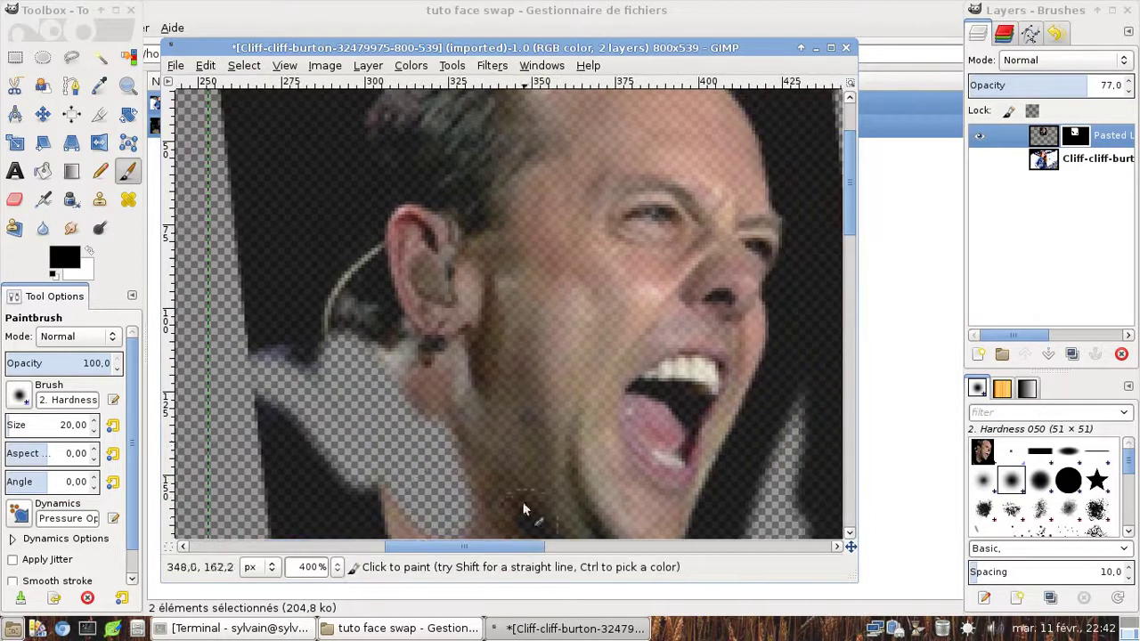
pyautogui.scroll(-2, 523, 510)
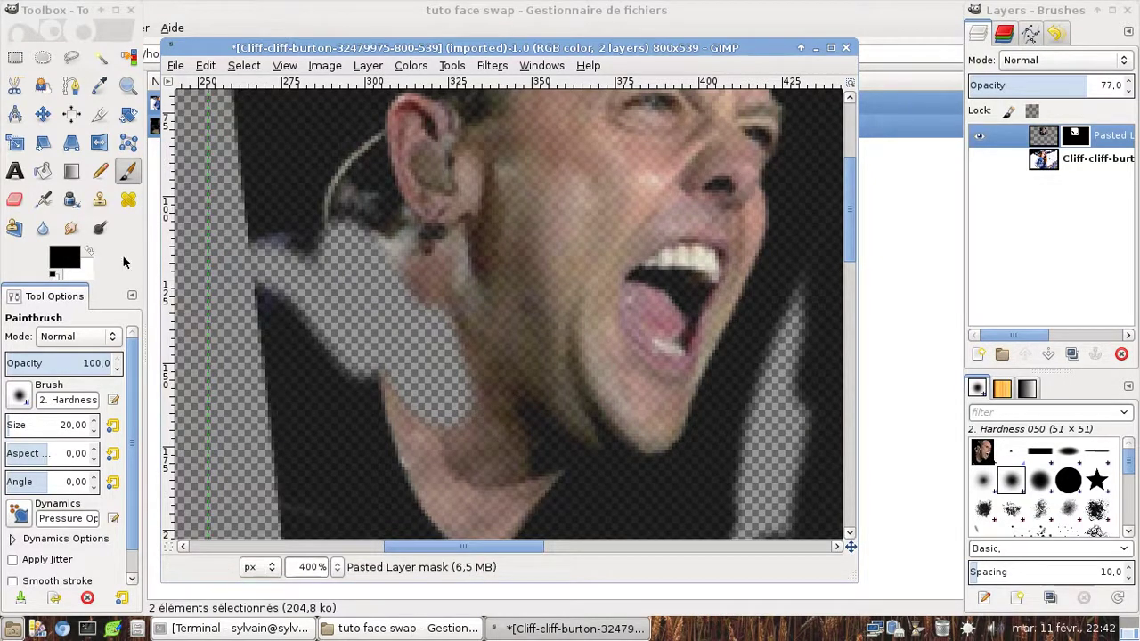
pyautogui.click(469, 406)
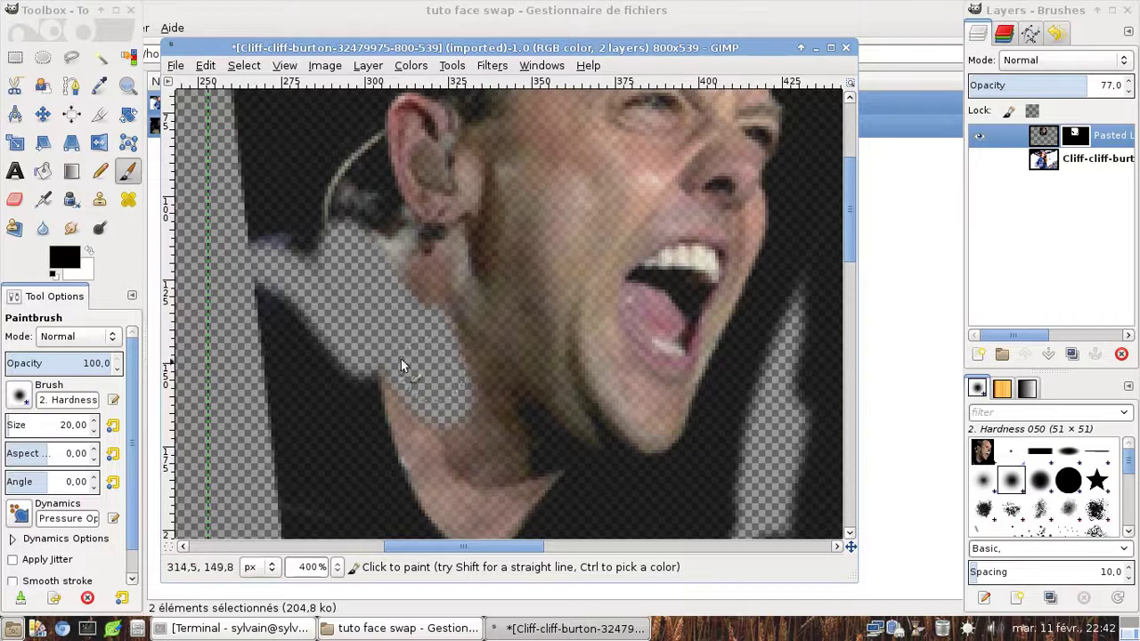
# Swap the foreground colour to white and paint on the mask to restore the hidden neck area and the patch beside the chin.
pyautogui.click(87, 253)
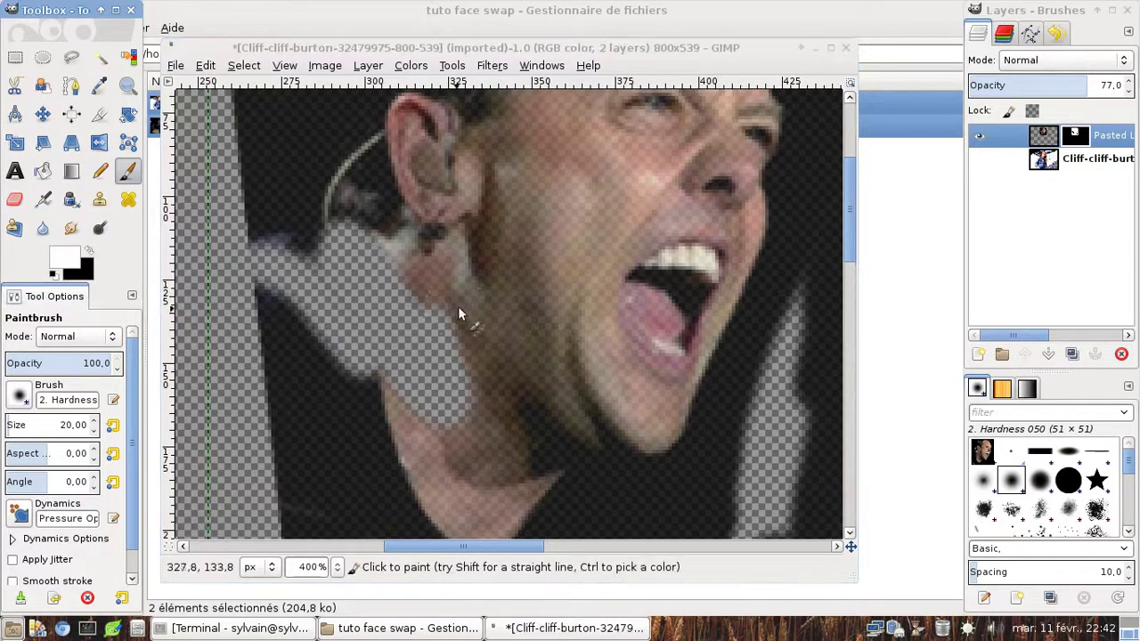
pyautogui.click(449, 390)
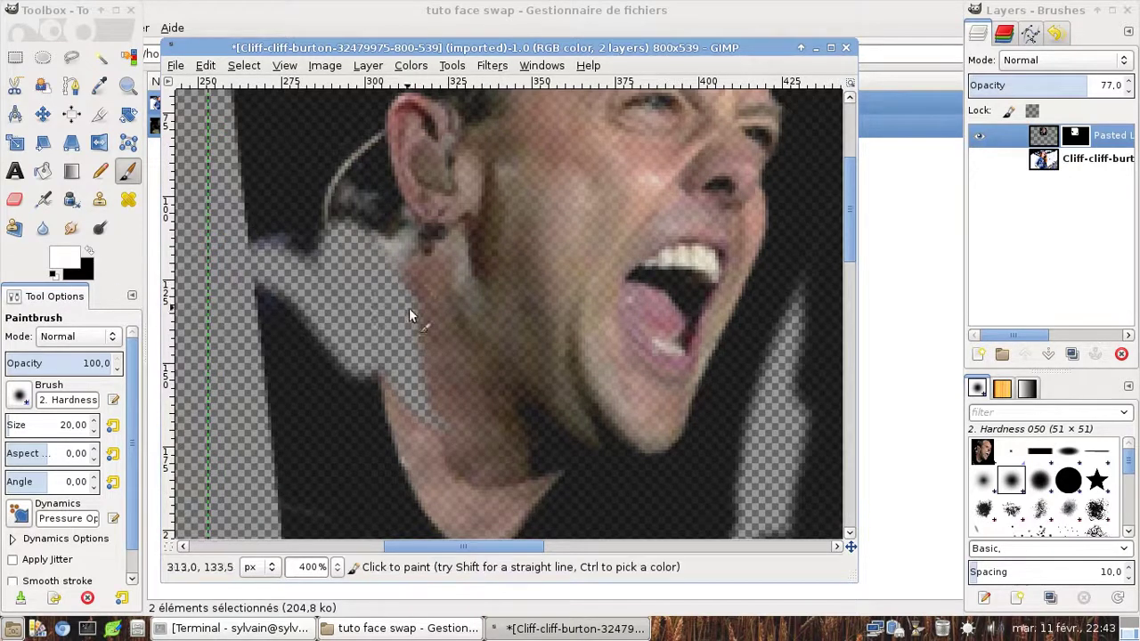
pyautogui.click(333, 272)
pyautogui.moveTo(367, 209)
pyautogui.mouseDown()
pyautogui.moveTo(243, 242)
pyautogui.moveTo(284, 298)
pyautogui.moveTo(417, 234)
pyautogui.moveTo(376, 249)
pyautogui.mouseUp()
pyautogui.moveTo(761, 382)
pyautogui.mouseDown()
pyautogui.moveTo(747, 443)
pyautogui.moveTo(802, 313)
pyautogui.moveTo(772, 526)
pyautogui.moveTo(695, 545)
pyautogui.moveTo(773, 483)
pyautogui.moveTo(731, 453)
pyautogui.moveTo(738, 501)
pyautogui.mouseUp()
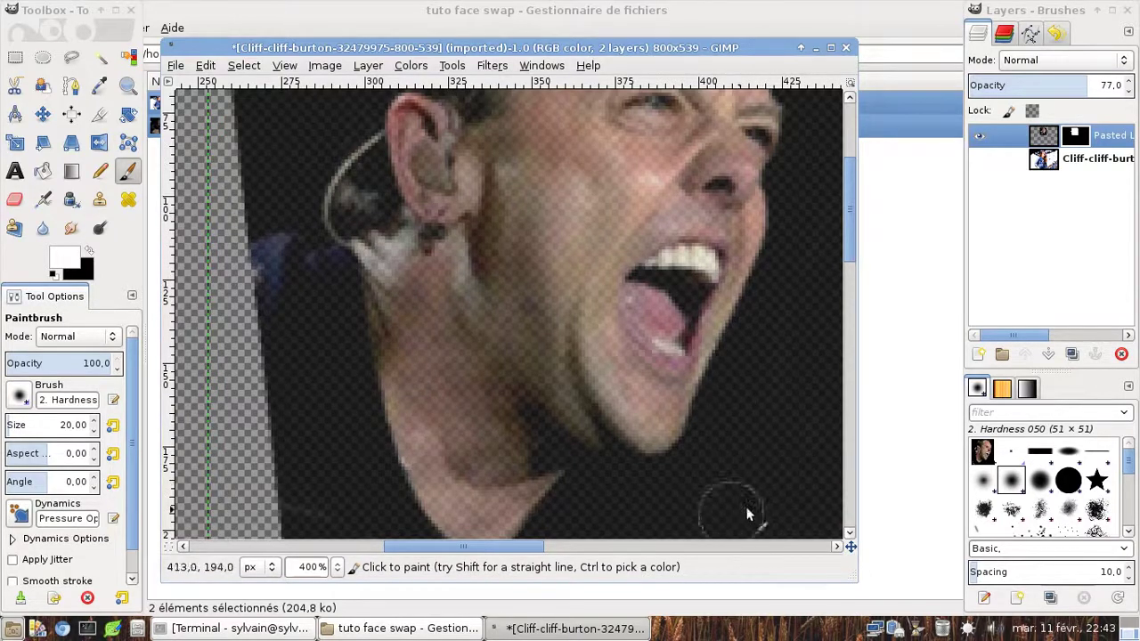
# Swap the foreground colour back to black and paint on the mask to hide part of the dark corner behind the hair.
pyautogui.scroll(-3, 623, 481)
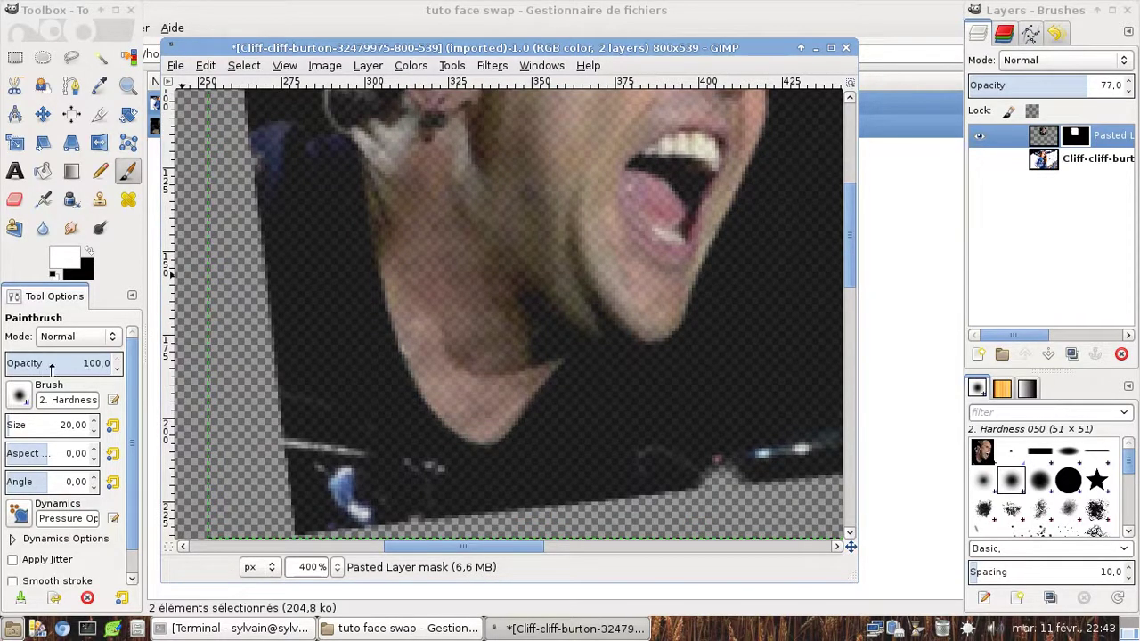
pyautogui.scroll(10, 360, 401)
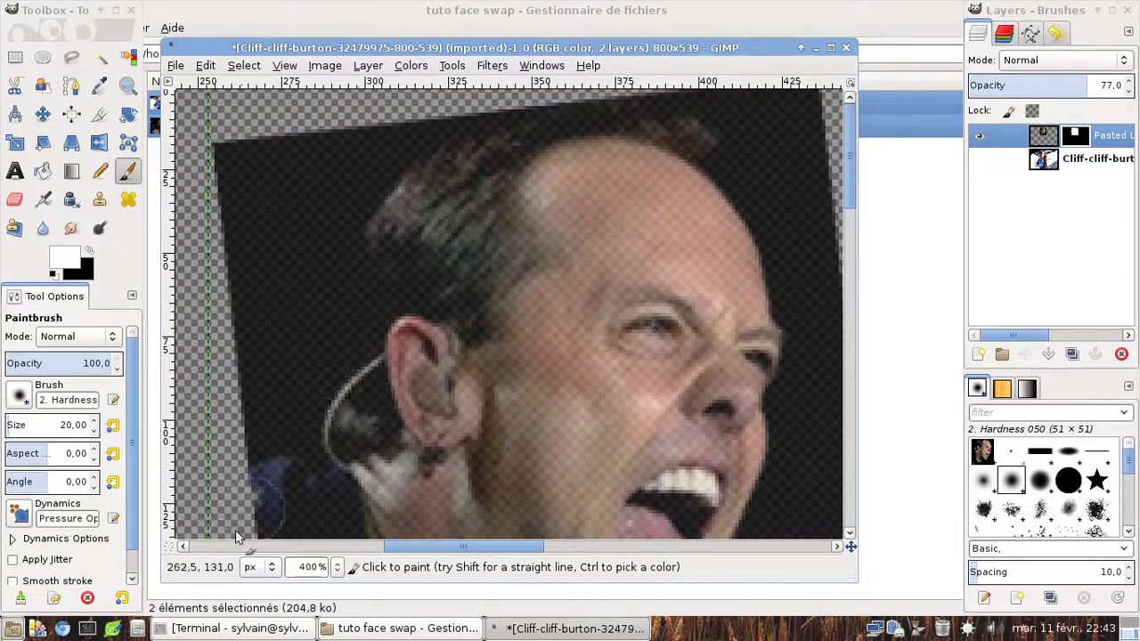
pyautogui.click(336, 567)
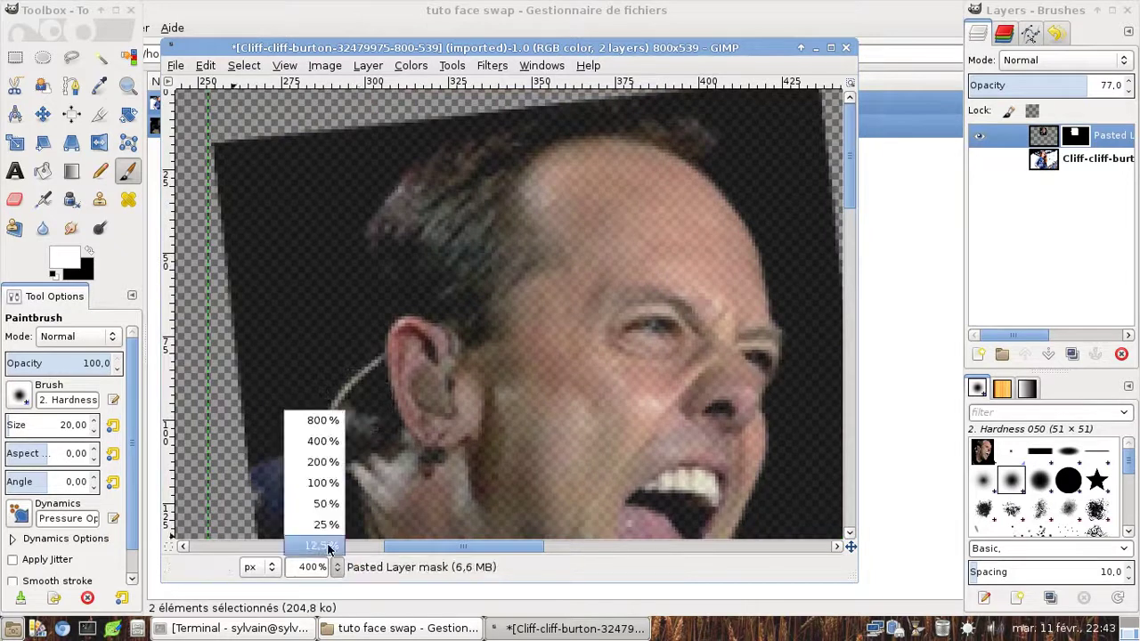
pyautogui.click(324, 485)
pyautogui.click(337, 567)
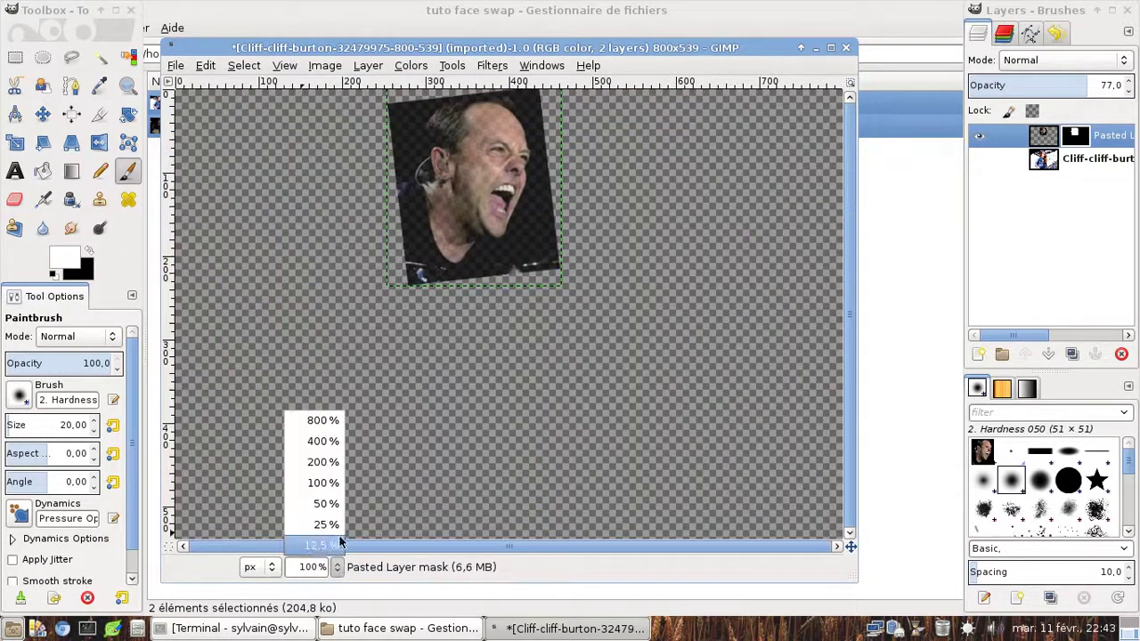
pyautogui.click(326, 466)
pyautogui.scroll(5, 445, 327)
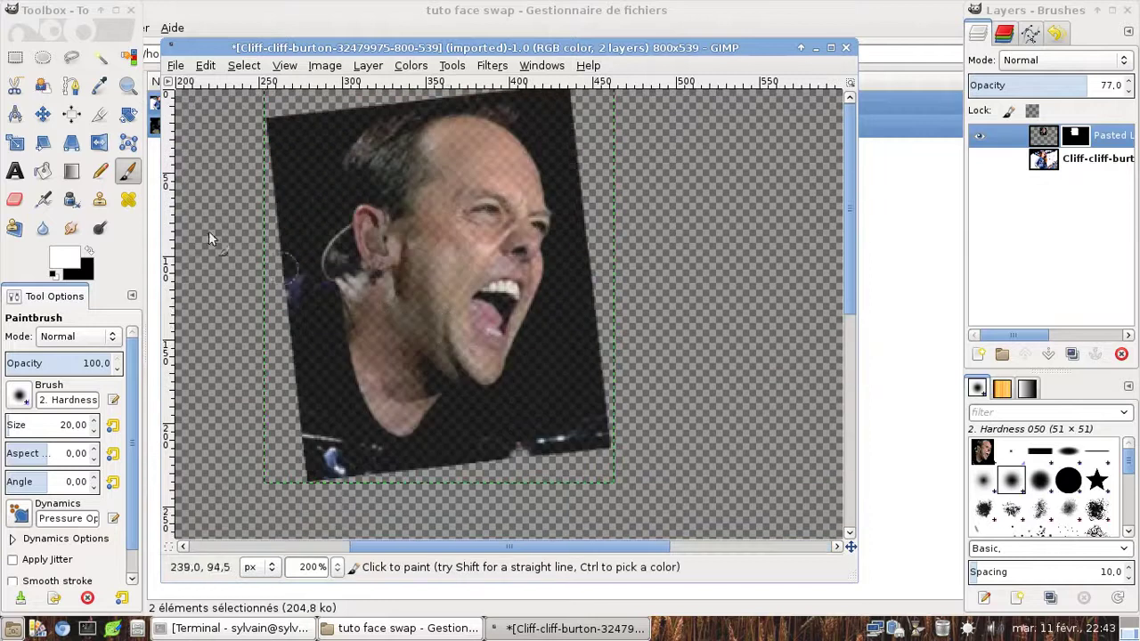
pyautogui.click(88, 252)
pyautogui.moveTo(292, 157); pyautogui.dragTo(302, 125)
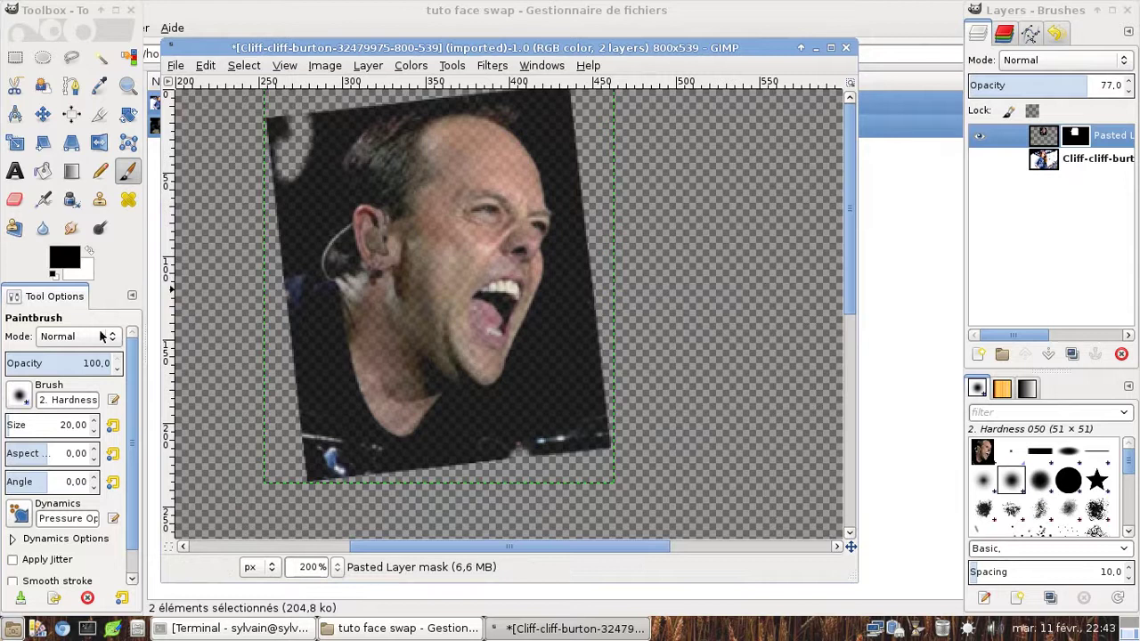
# Choose the Hardness 100 brush and mask out the dark backdrop in front of the face and beneath the chin and neck.
pyautogui.click(20, 394)
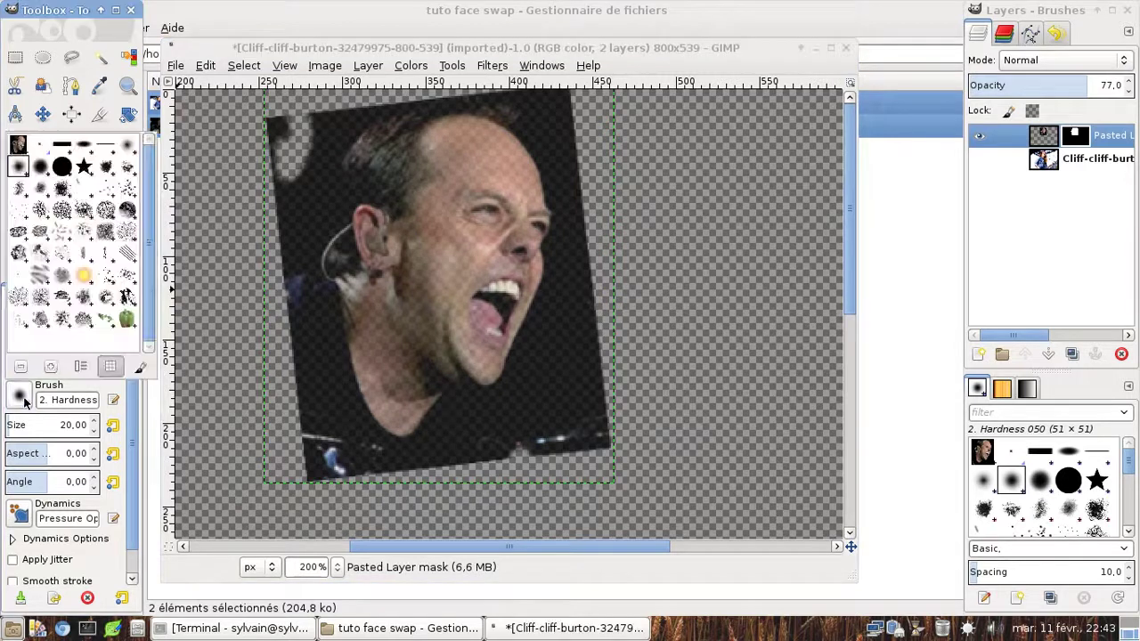
pyautogui.click(71, 171)
pyautogui.moveTo(519, 456)
pyautogui.mouseDown()
pyautogui.moveTo(535, 438)
pyautogui.moveTo(553, 347)
pyautogui.mouseUp()
pyautogui.moveTo(578, 264)
pyautogui.mouseDown()
pyautogui.moveTo(621, 494)
pyautogui.moveTo(598, 358)
pyautogui.moveTo(575, 465)
pyautogui.moveTo(559, 470)
pyautogui.moveTo(578, 263)
pyautogui.moveTo(576, 192)
pyautogui.moveTo(552, 108)
pyautogui.moveTo(561, 108)
pyautogui.moveTo(566, 137)
pyautogui.moveTo(556, 161)
pyautogui.moveTo(585, 231)
pyautogui.moveTo(564, 277)
pyautogui.mouseUp()
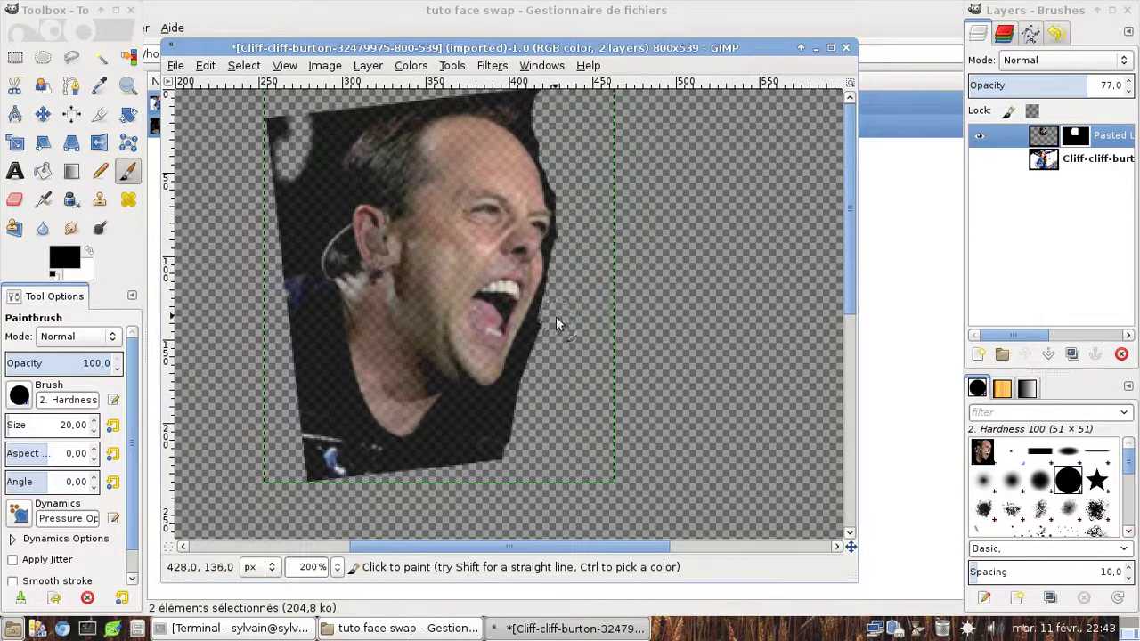
pyautogui.moveTo(523, 400)
pyautogui.mouseDown()
pyautogui.moveTo(431, 461)
pyautogui.moveTo(395, 461)
pyautogui.moveTo(355, 426)
pyautogui.moveTo(311, 303)
pyautogui.mouseUp()
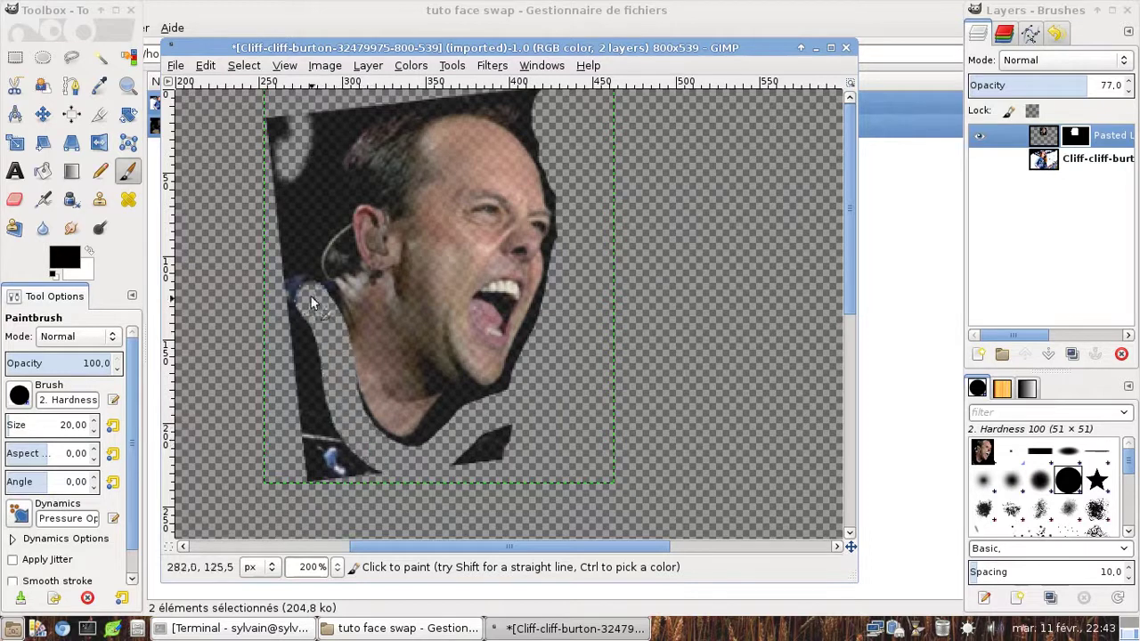
# Paint black on the mask to hide the remaining backdrop around the neck, behind the head and above the hair.
pyautogui.moveTo(304, 345)
pyautogui.mouseDown()
pyautogui.moveTo(334, 490)
pyautogui.moveTo(323, 406)
pyautogui.mouseUp()
pyautogui.moveTo(313, 462)
pyautogui.mouseDown()
pyautogui.moveTo(356, 489)
pyautogui.moveTo(503, 459)
pyautogui.moveTo(475, 462)
pyautogui.mouseUp()
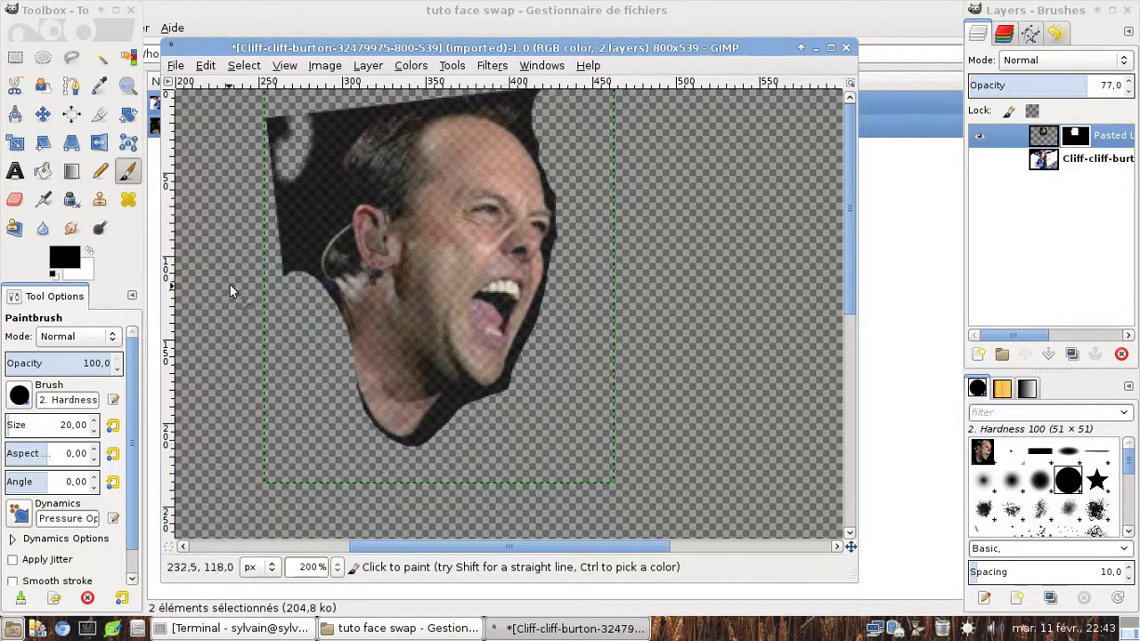
pyautogui.moveTo(279, 280)
pyautogui.mouseDown()
pyautogui.moveTo(299, 240)
pyautogui.moveTo(312, 140)
pyautogui.moveTo(291, 124)
pyautogui.moveTo(275, 190)
pyautogui.mouseUp()
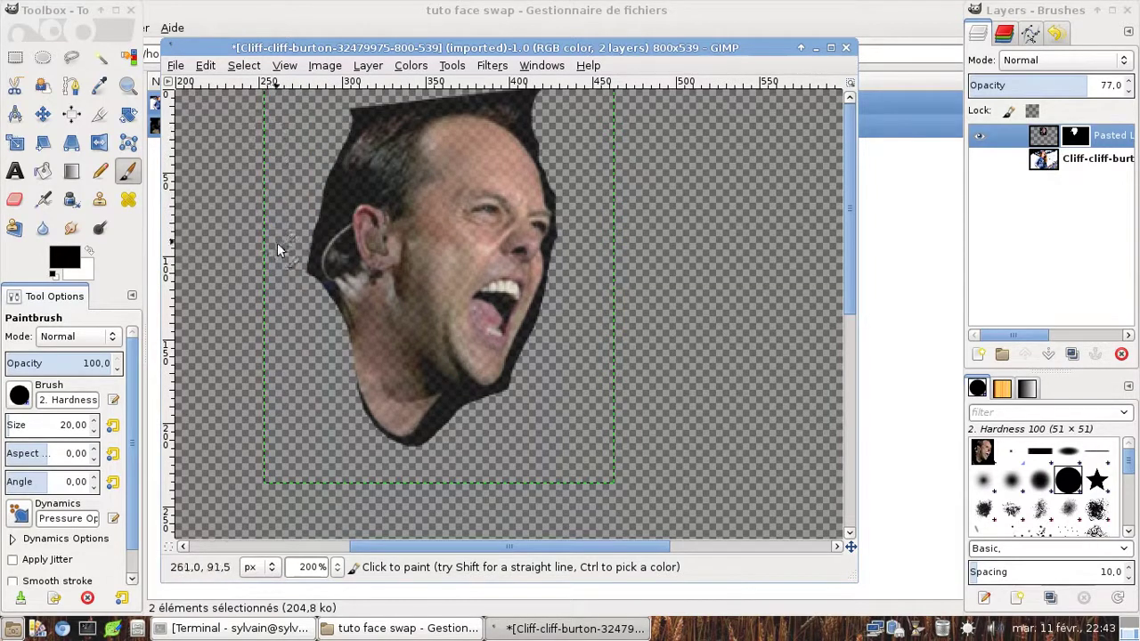
pyautogui.moveTo(303, 251); pyautogui.dragTo(312, 202)
pyautogui.moveTo(318, 150)
pyautogui.mouseDown()
pyautogui.moveTo(366, 94)
pyautogui.moveTo(347, 111)
pyautogui.moveTo(401, 86)
pyautogui.moveTo(574, 100)
pyautogui.mouseUp()
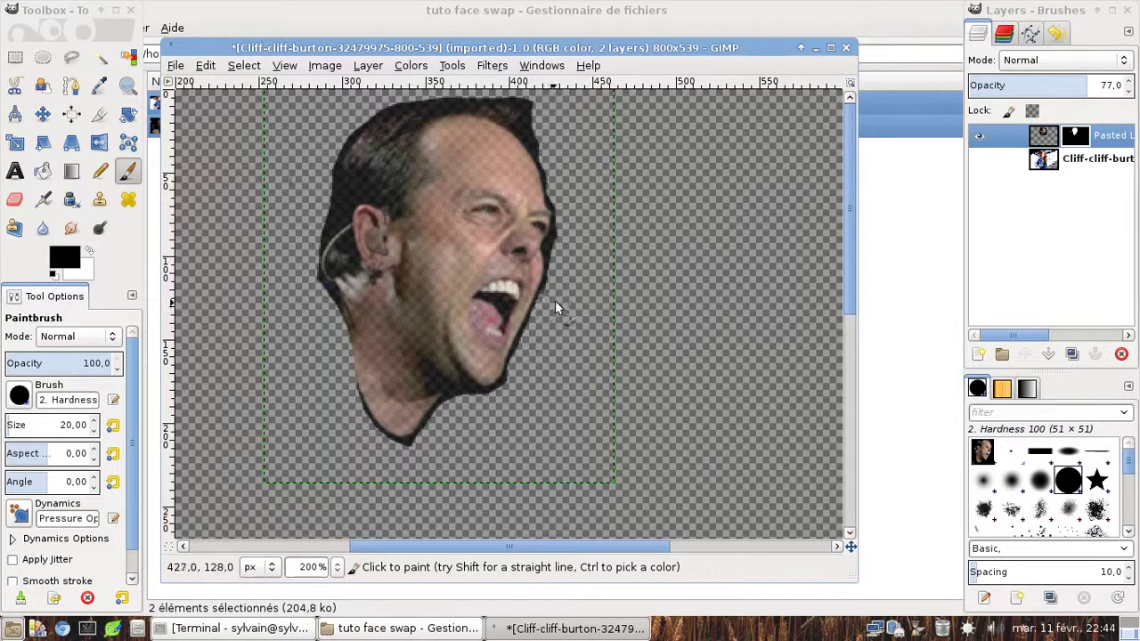
# Choose the Hardness 075 brush and paint black around the head's outline on the mask to trim the dark fringe softly.
pyautogui.click(25, 397)
pyautogui.doubleClick(40, 167)
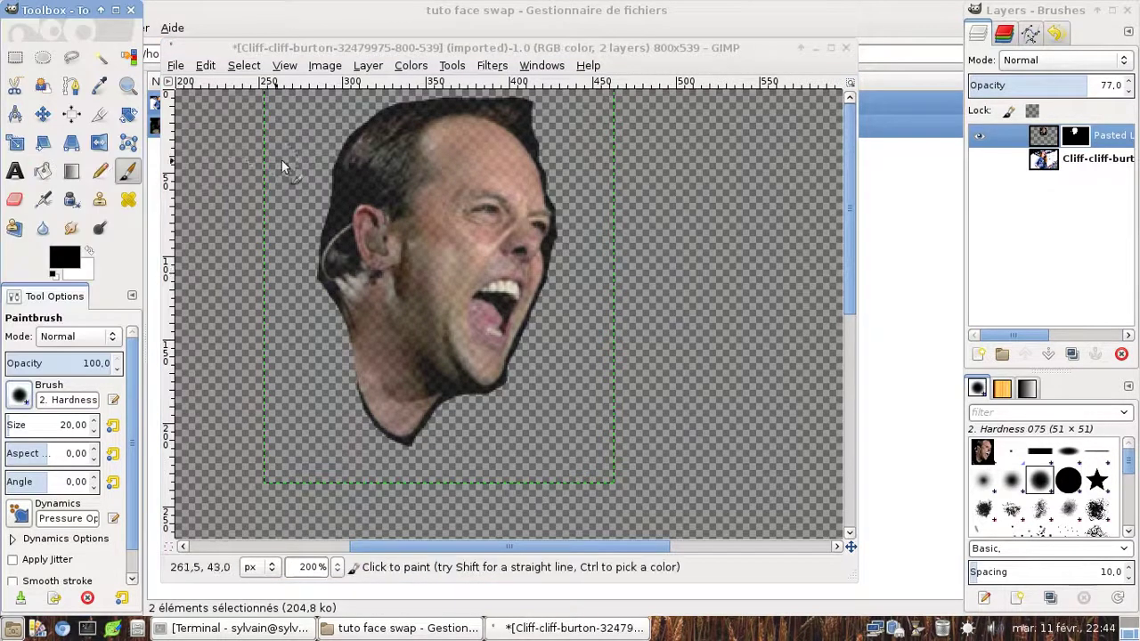
pyautogui.click(342, 126)
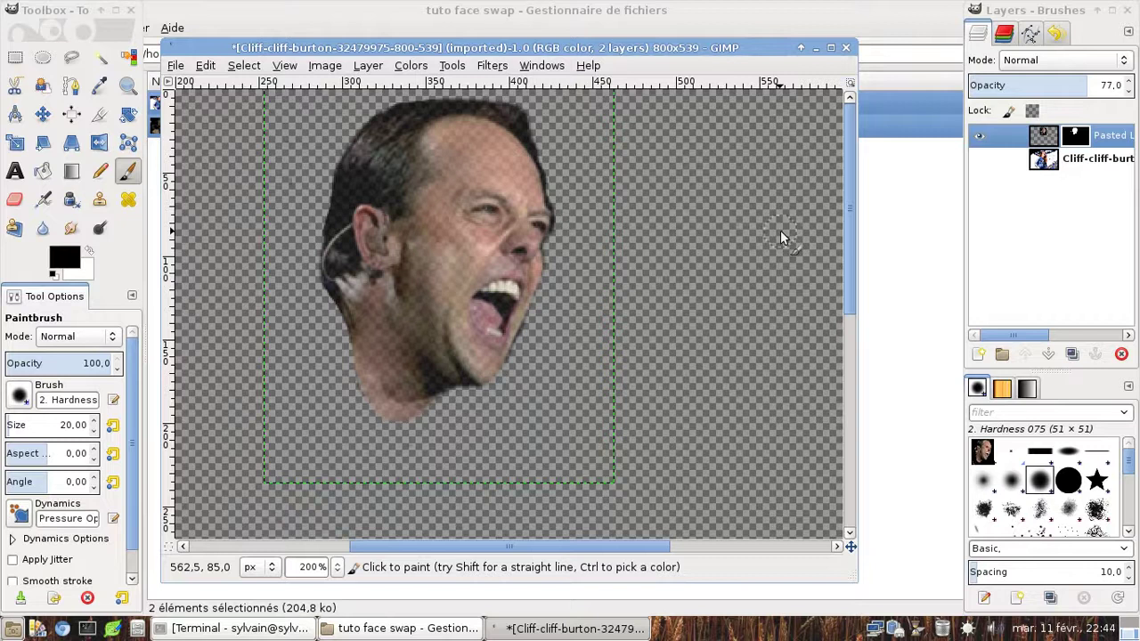
# Refine the mask's edges along the jaw, forehead, back of the head and neck at 400% magnification.
pyautogui.click(338, 569)
pyautogui.click(342, 439)
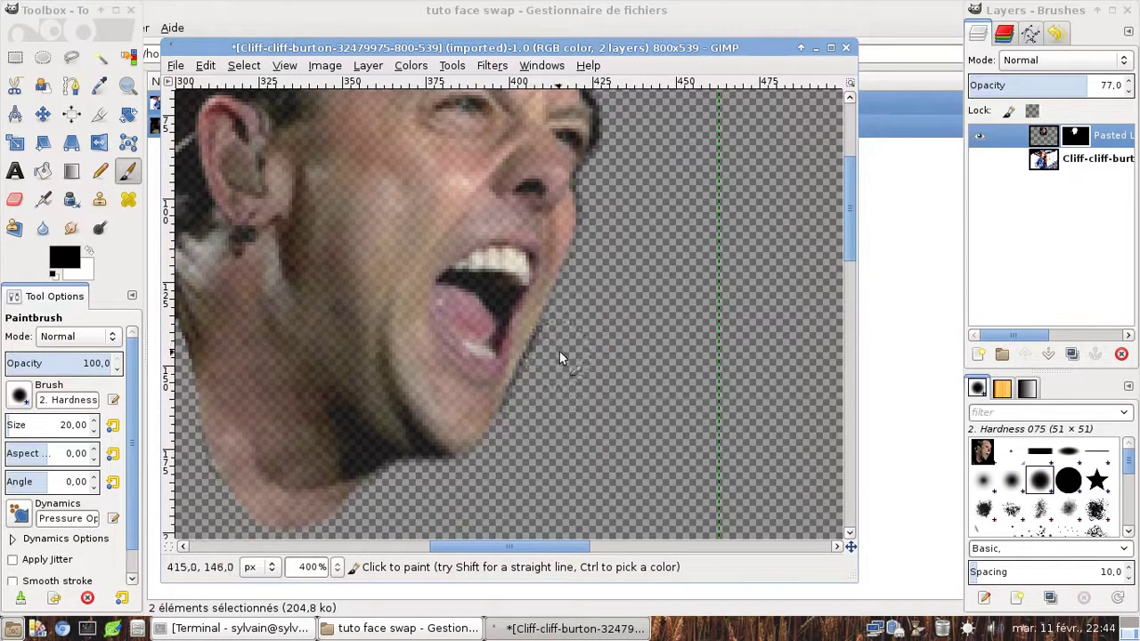
pyautogui.scroll(5, 587, 431)
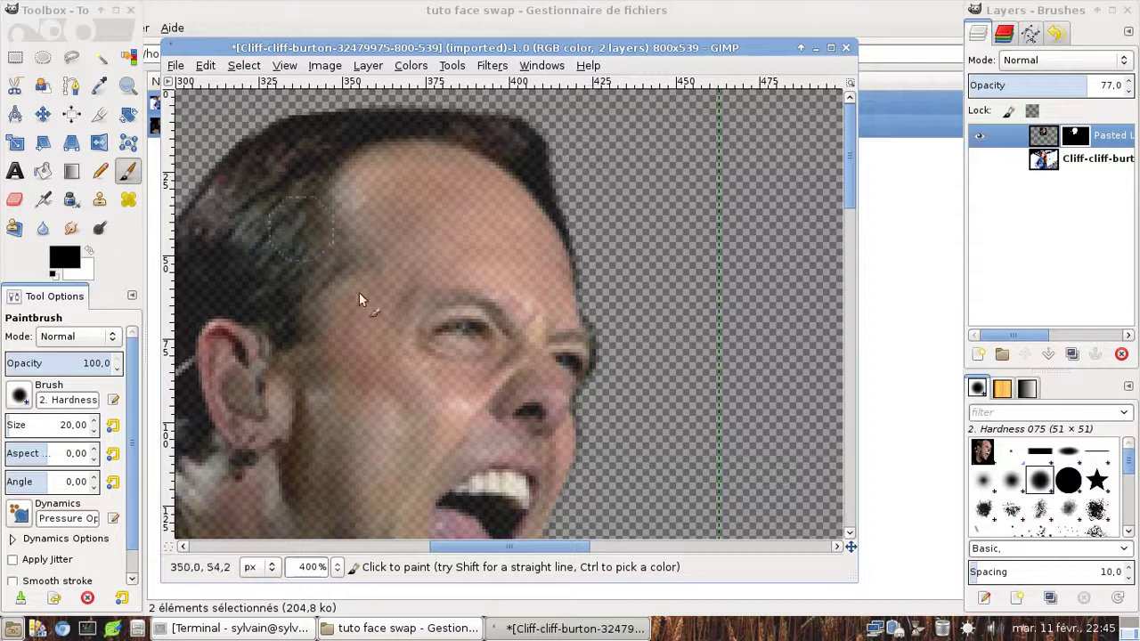
pyautogui.moveTo(483, 546); pyautogui.dragTo(422, 543)
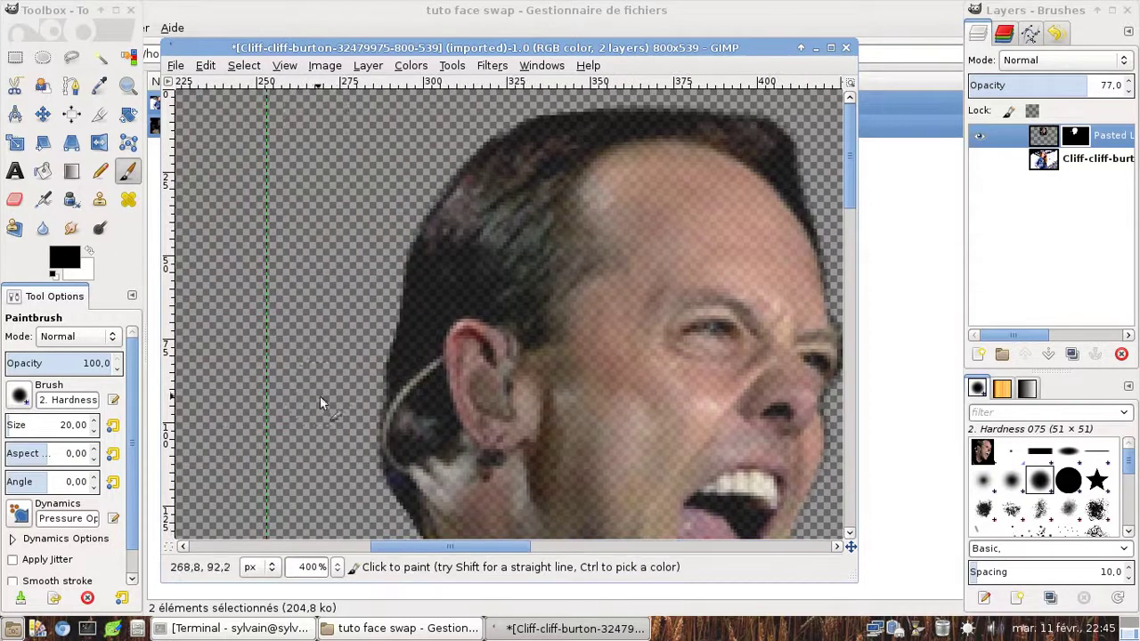
pyautogui.scroll(-2, 373, 268)
pyautogui.scroll(-2, 343, 323)
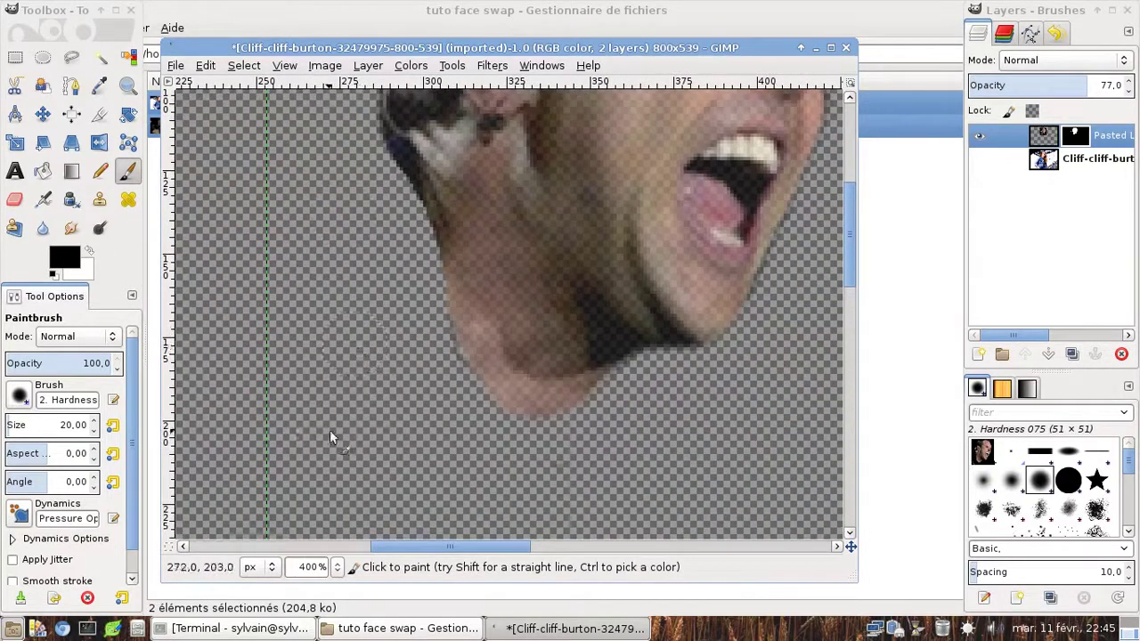
pyautogui.click(339, 569)
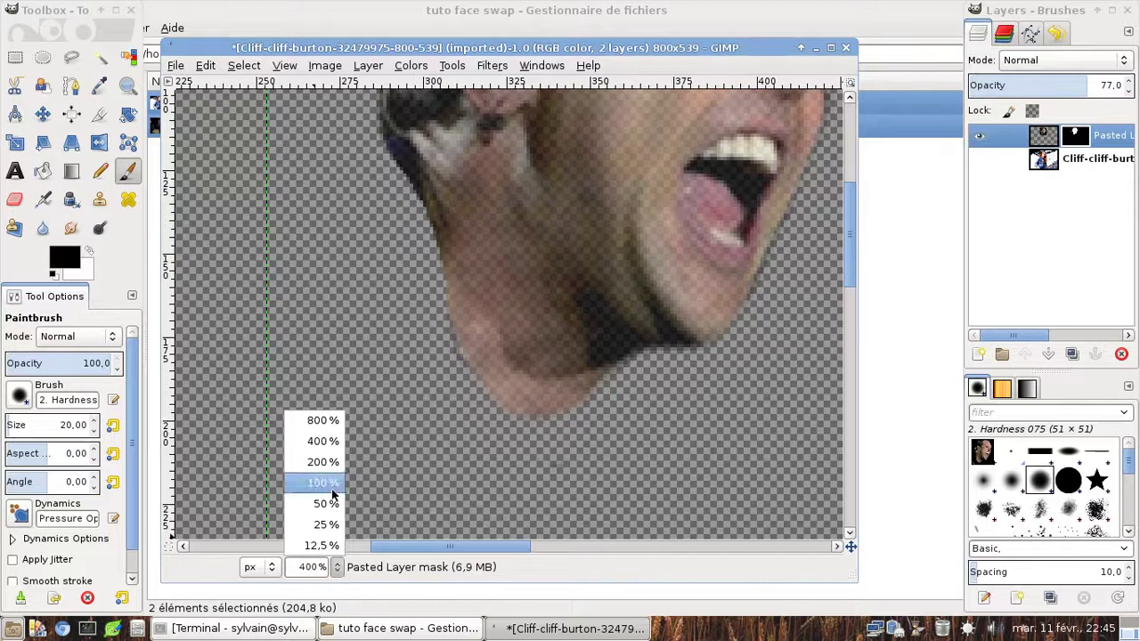
pyautogui.click(624, 492)
pyautogui.moveTo(433, 545)
pyautogui.mouseDown()
pyautogui.moveTo(546, 568)
pyautogui.moveTo(444, 563)
pyautogui.mouseUp()
pyautogui.click(339, 568)
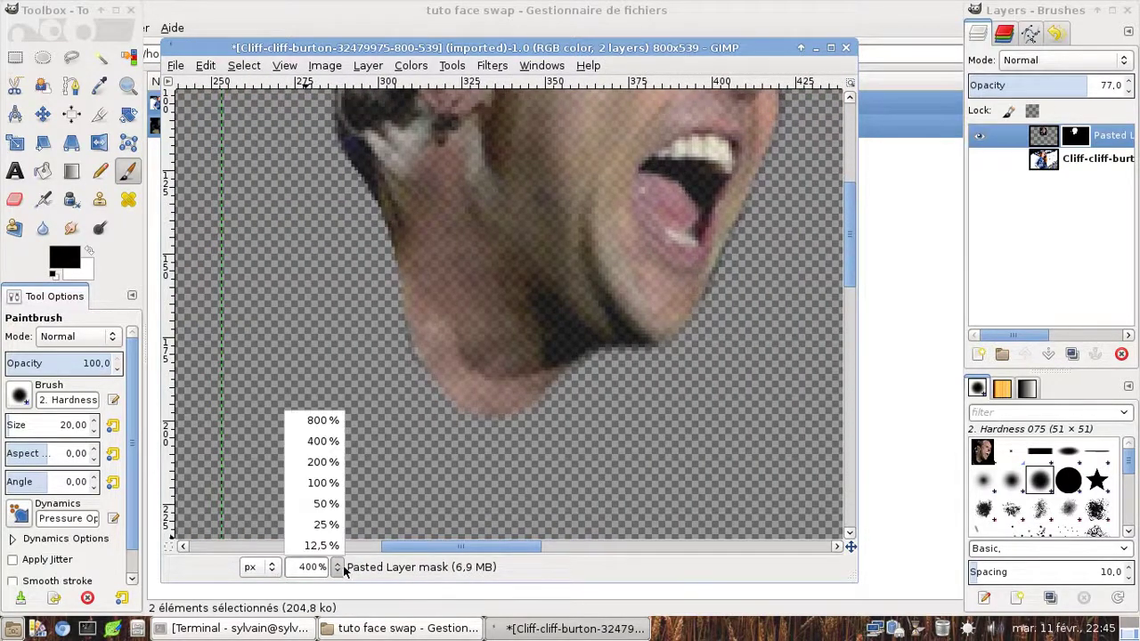
pyautogui.click(332, 487)
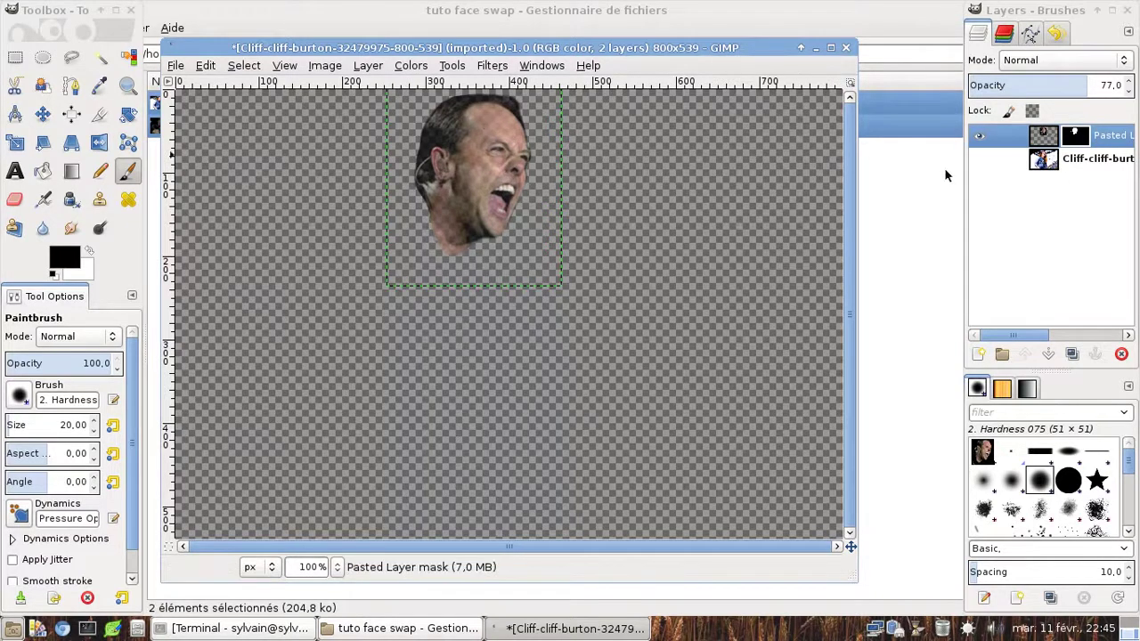
# Show the Cliff Burton photo layer again, activate the Pasted Layer's image and move the cut-out face aside from the bassist's face.
pyautogui.click(979, 159)
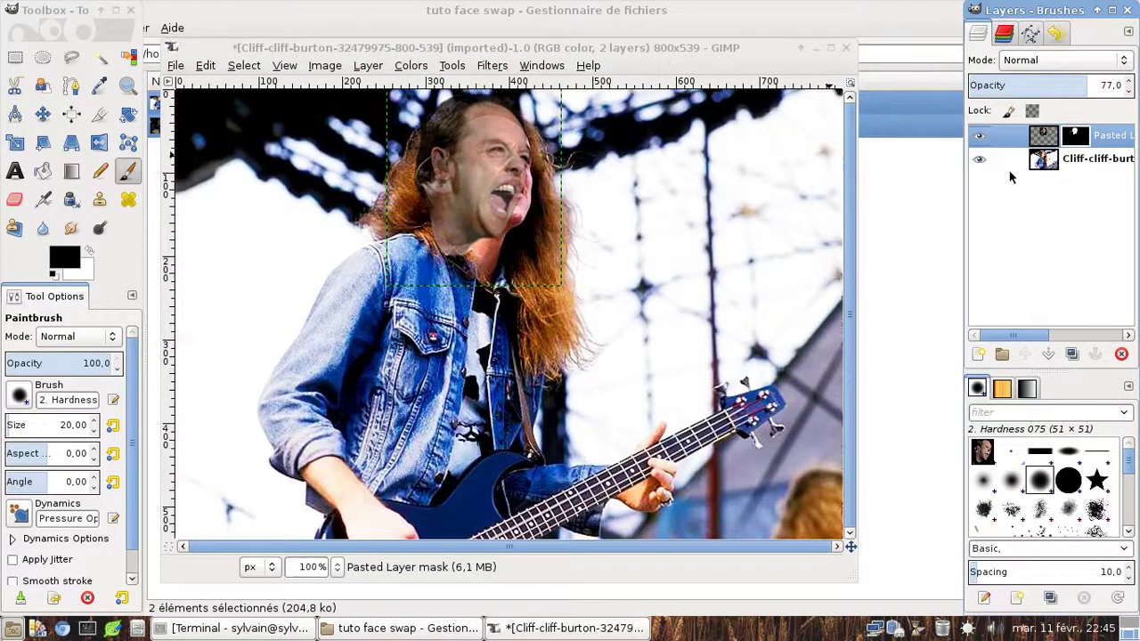
pyautogui.press('m')
pyautogui.moveTo(464, 189); pyautogui.dragTo(486, 215)
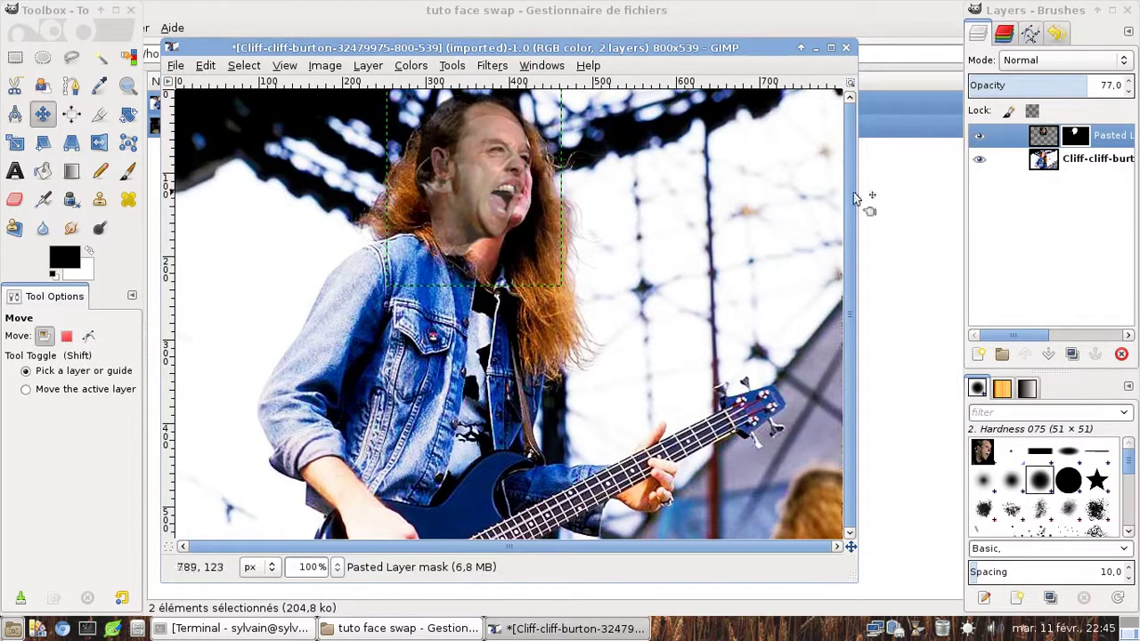
pyautogui.click(1050, 138)
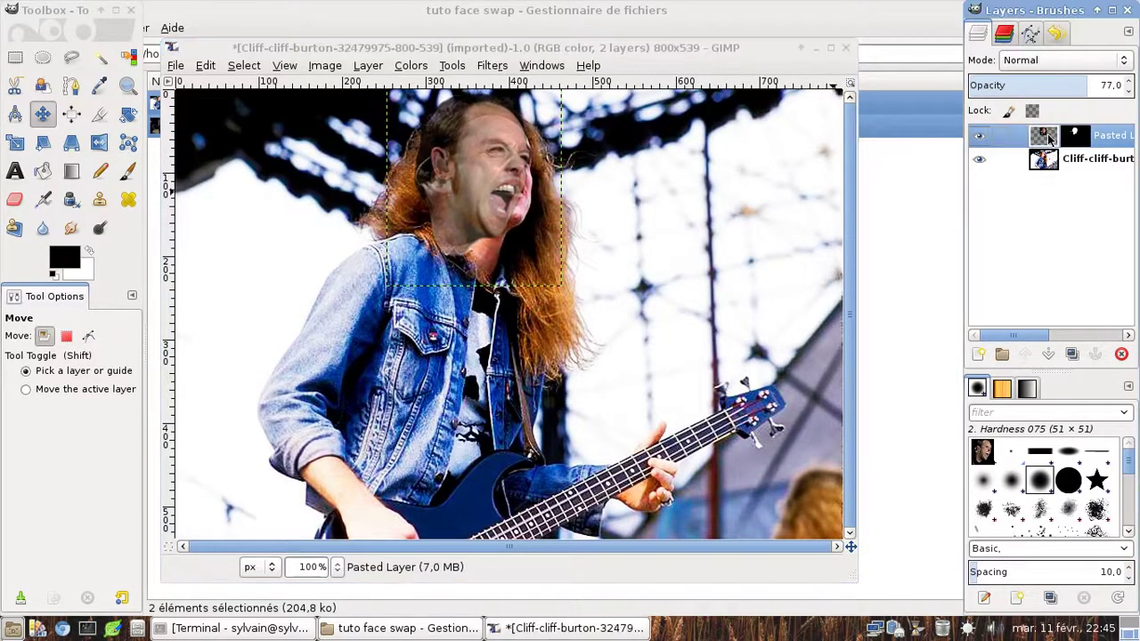
pyautogui.moveTo(480, 170); pyautogui.dragTo(530, 190)
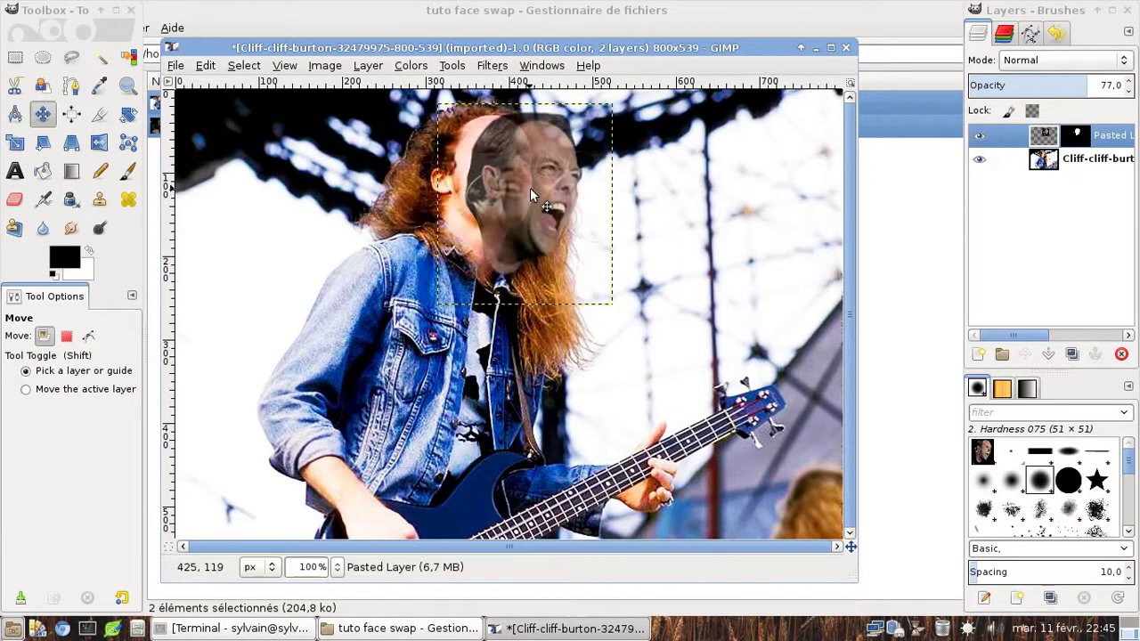
# Rotate the Pasted Layer by about -3.67° and move the cut-out face over the bassist's face.
pyautogui.hotkey('shift', 'r')
pyautogui.click(529, 188)
pyautogui.moveTo(441, 107); pyautogui.dragTo(436, 110)
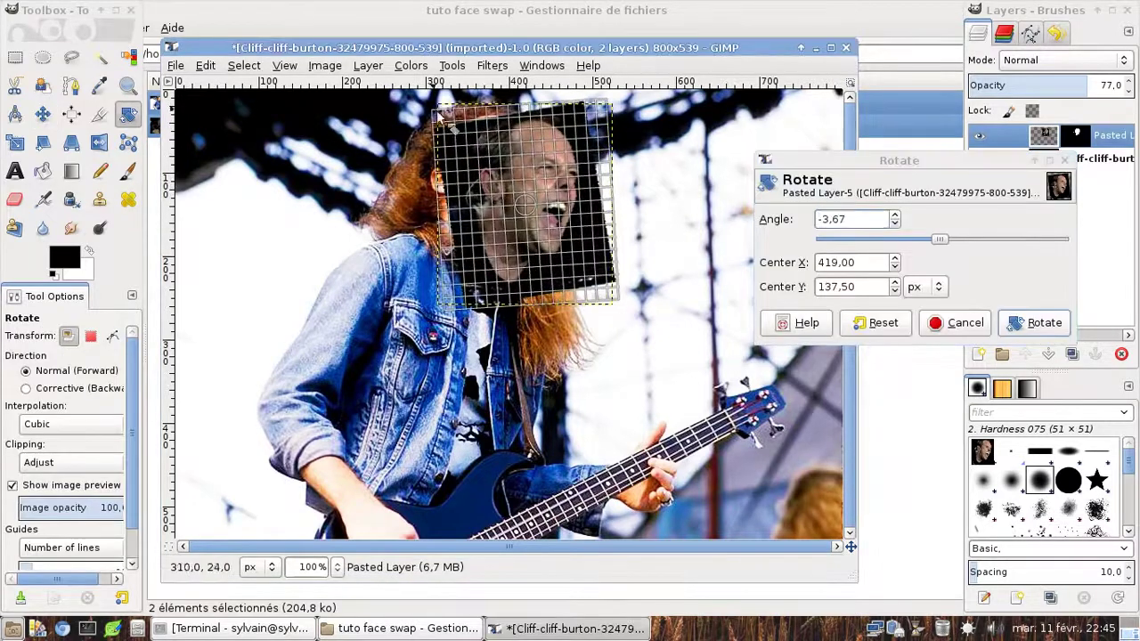
pyautogui.click(1038, 322)
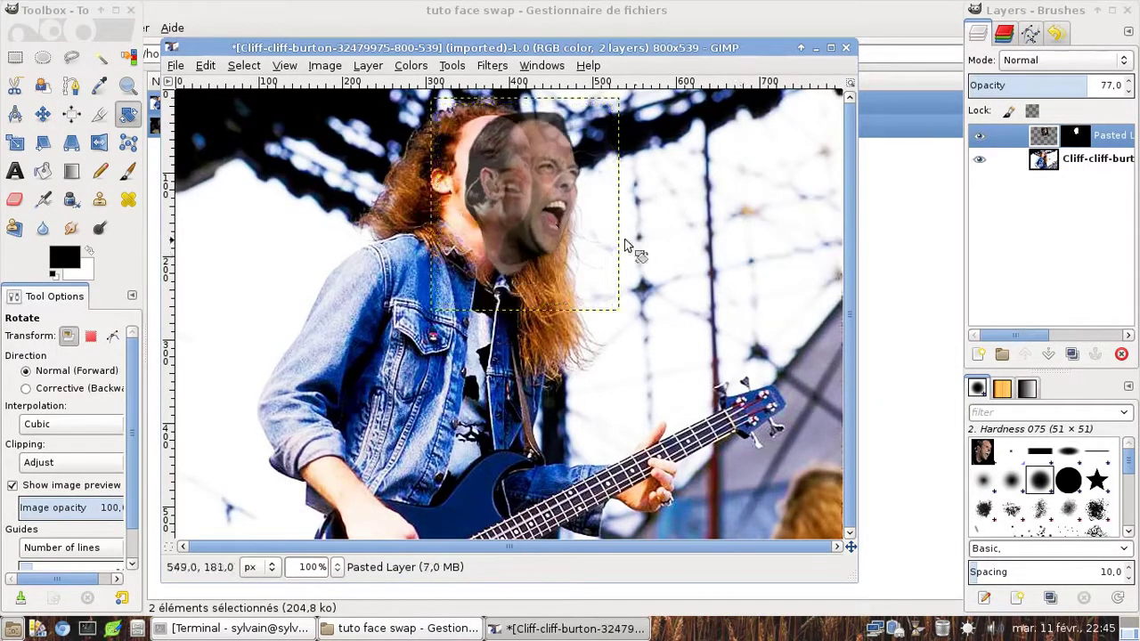
pyautogui.press('m')
pyautogui.moveTo(540, 198); pyautogui.dragTo(501, 183)
# Rotate the pasted face slightly further counter-clockwise and nudge it into alignment with the bassist's head.
pyautogui.hotkey('shift', 'r')
pyautogui.click(501, 183)
pyautogui.moveTo(425, 129); pyautogui.dragTo(411, 133)
pyautogui.click(1015, 325)
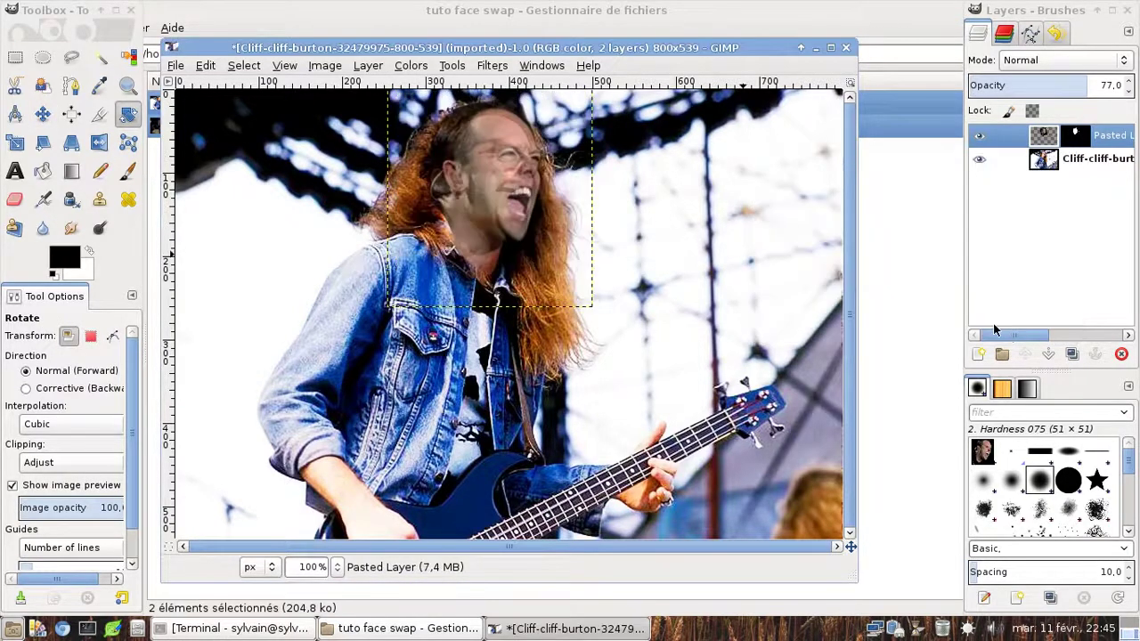
pyautogui.press('m')
pyautogui.moveTo(479, 190)
pyautogui.mouseDown()
pyautogui.moveTo(472, 182)
pyautogui.moveTo(476, 194)
pyautogui.mouseUp()
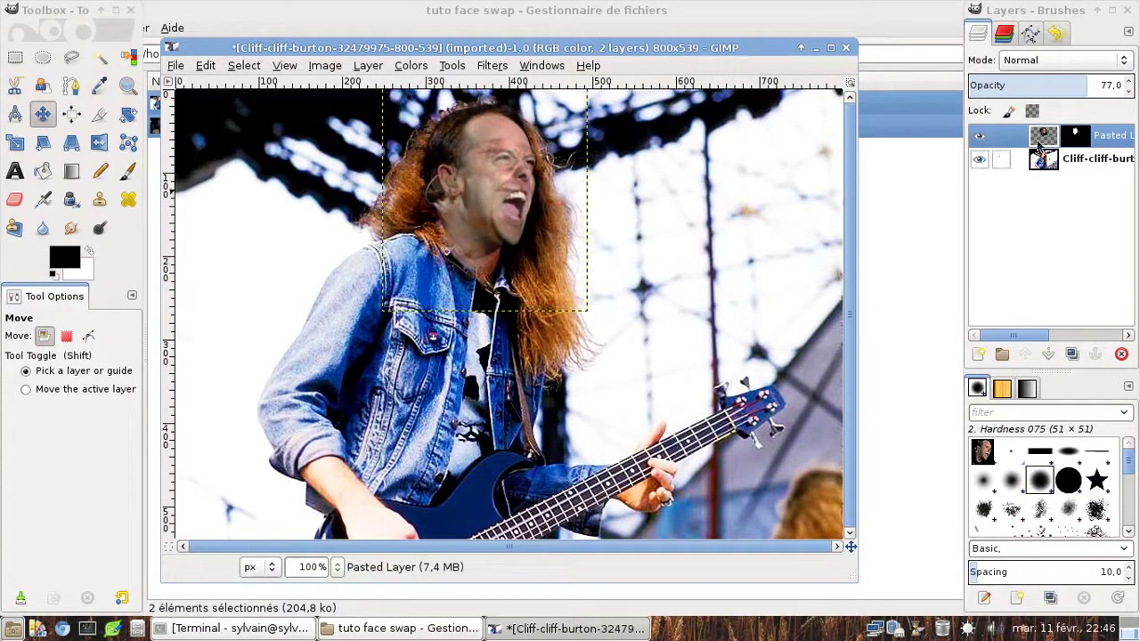
# Set the Pasted Layer's opacity to 100, check the face's fit on the bassist's head and move it beside his face.
pyautogui.click(1129, 83)
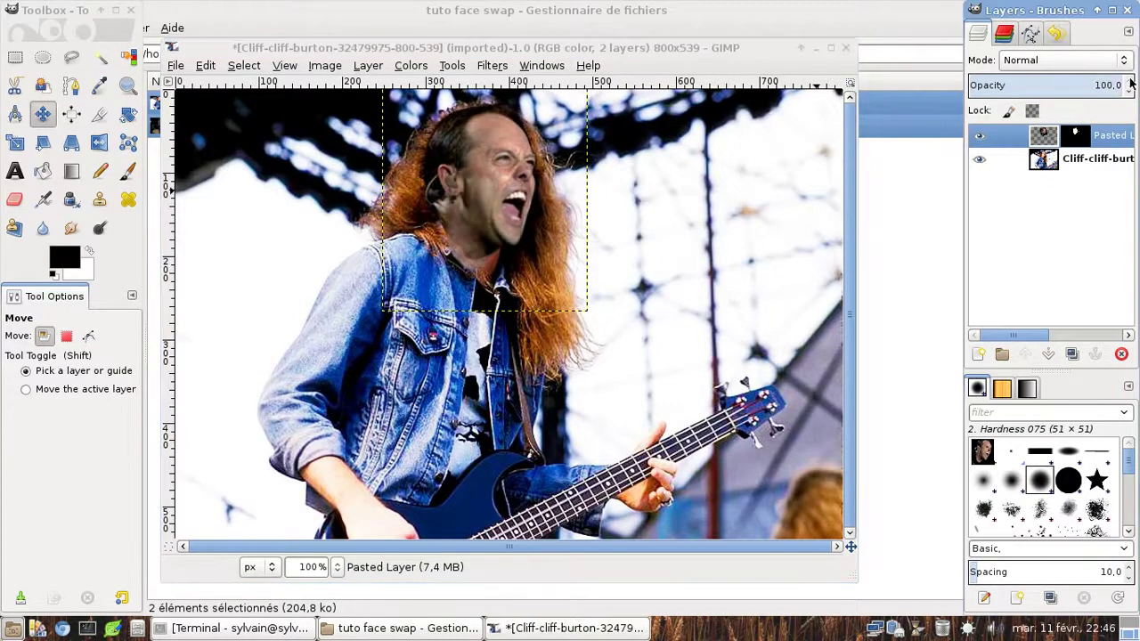
pyautogui.moveTo(492, 181)
pyautogui.mouseDown()
pyautogui.moveTo(492, 193)
pyautogui.moveTo(500, 187)
pyautogui.mouseUp()
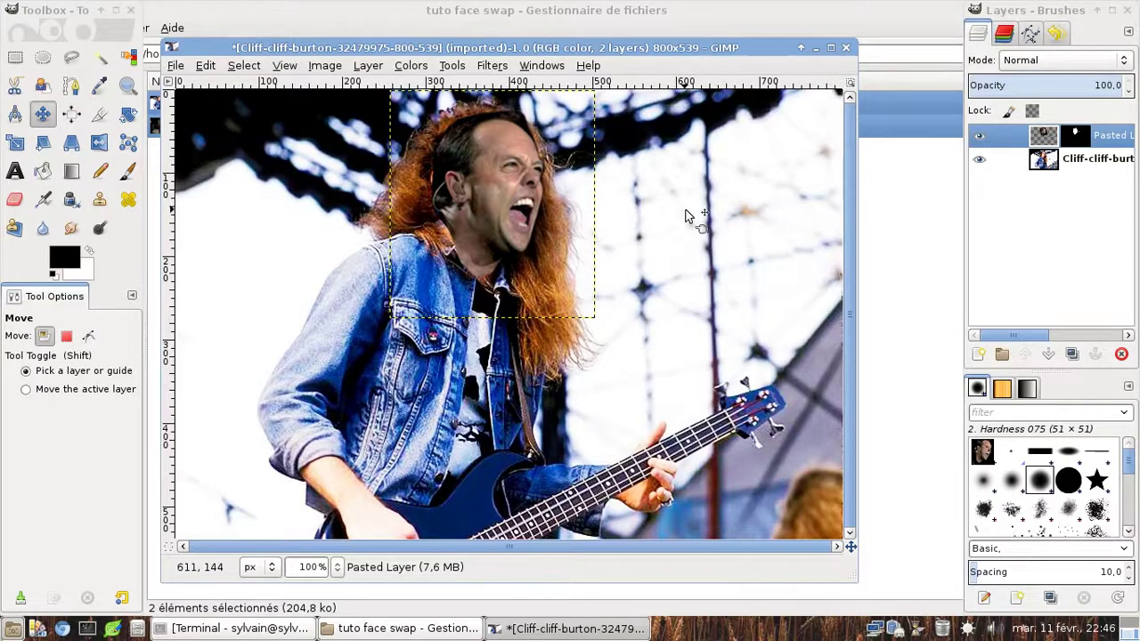
pyautogui.moveTo(489, 184); pyautogui.dragTo(592, 178)
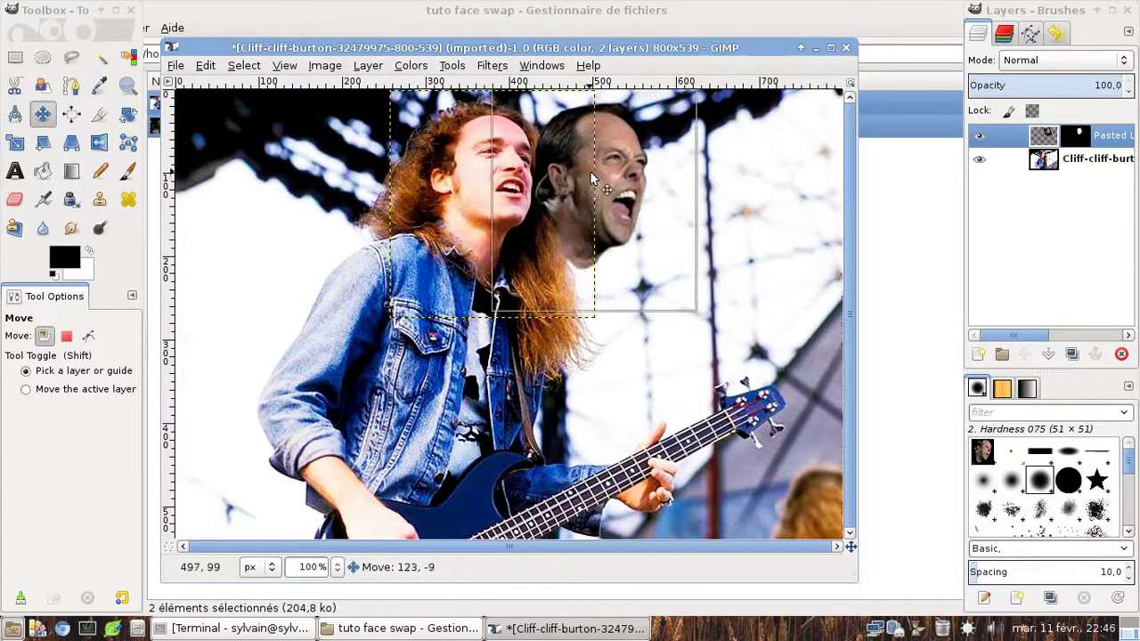
pyautogui.click(176, 65)
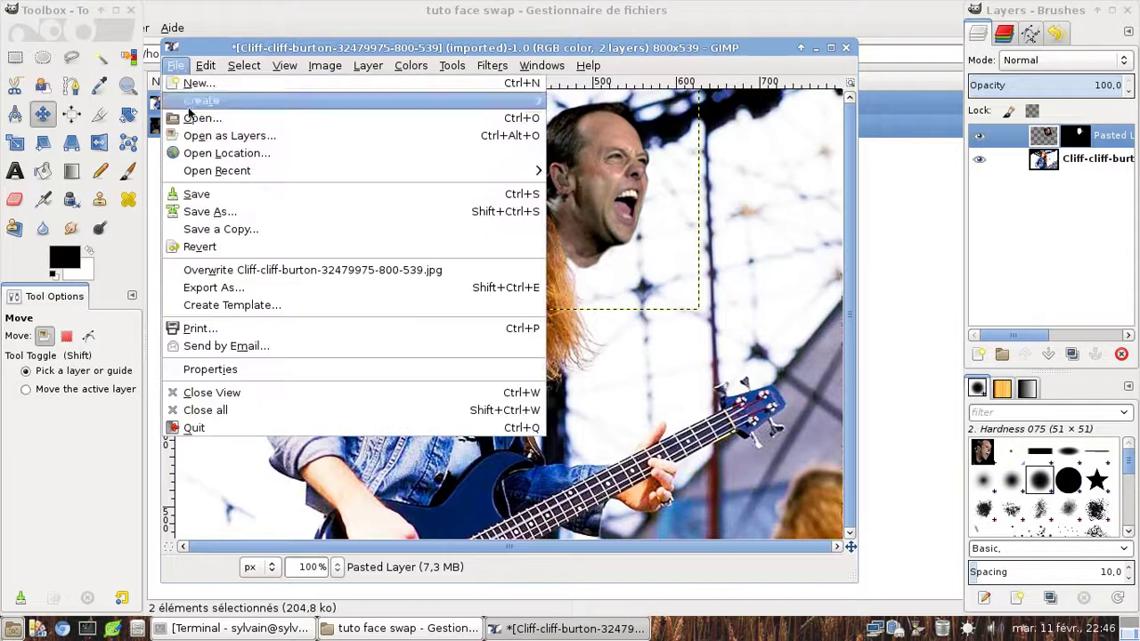
pyautogui.click(210, 203)
pyautogui.click(289, 186)
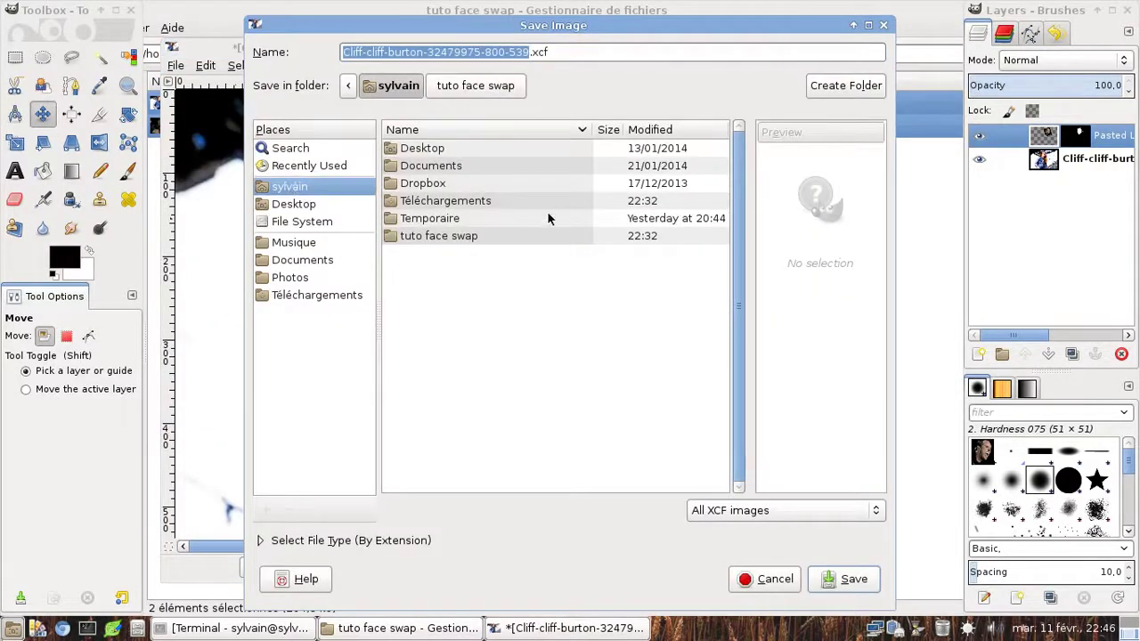
pyautogui.click(860, 583)
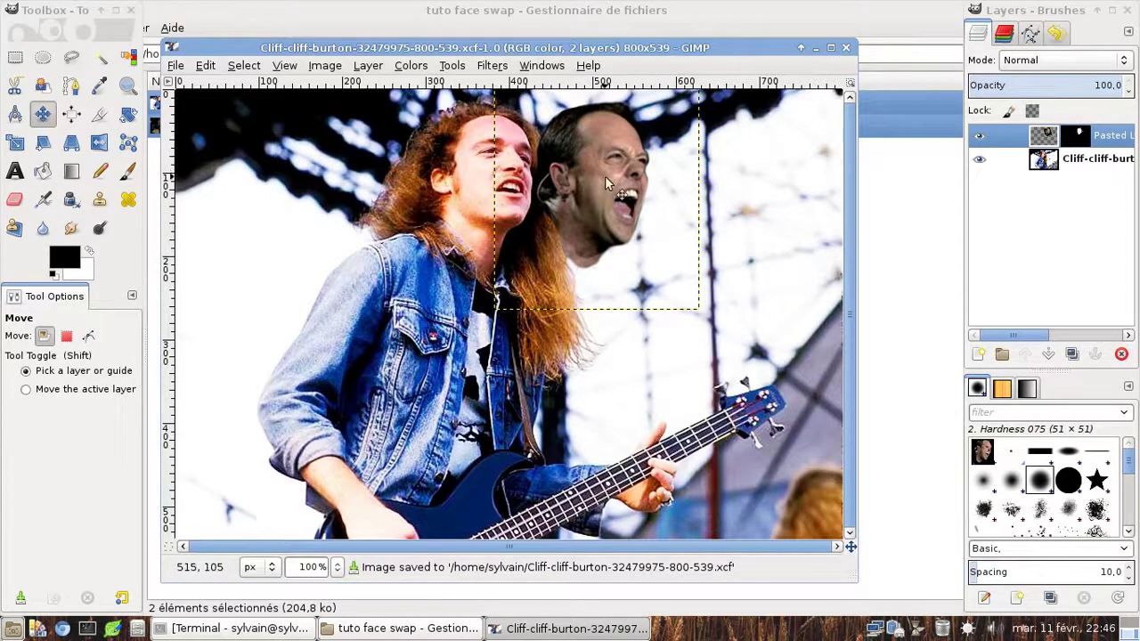
pyautogui.click(735, 193)
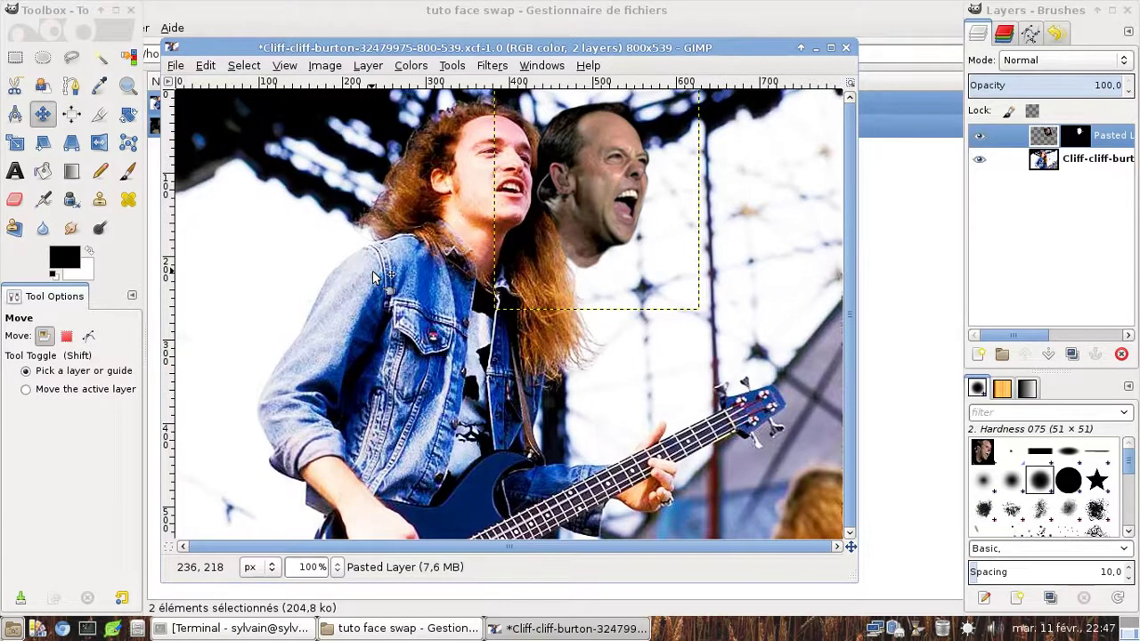
pyautogui.click(417, 68)
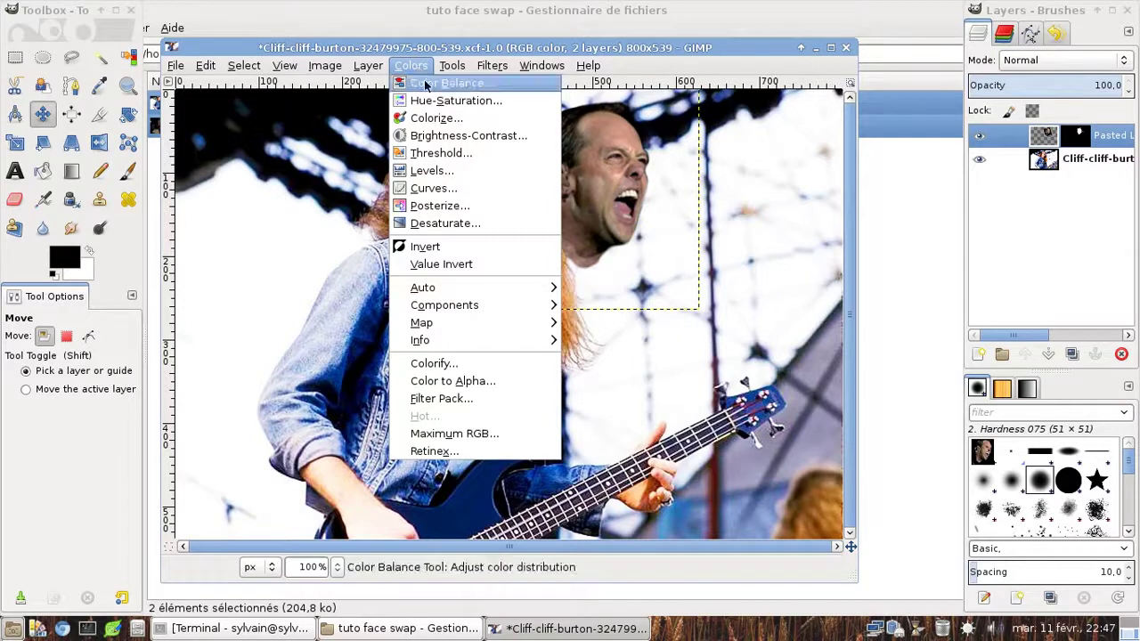
pyautogui.click(468, 136)
pyautogui.moveTo(508, 54); pyautogui.dragTo(726, 314)
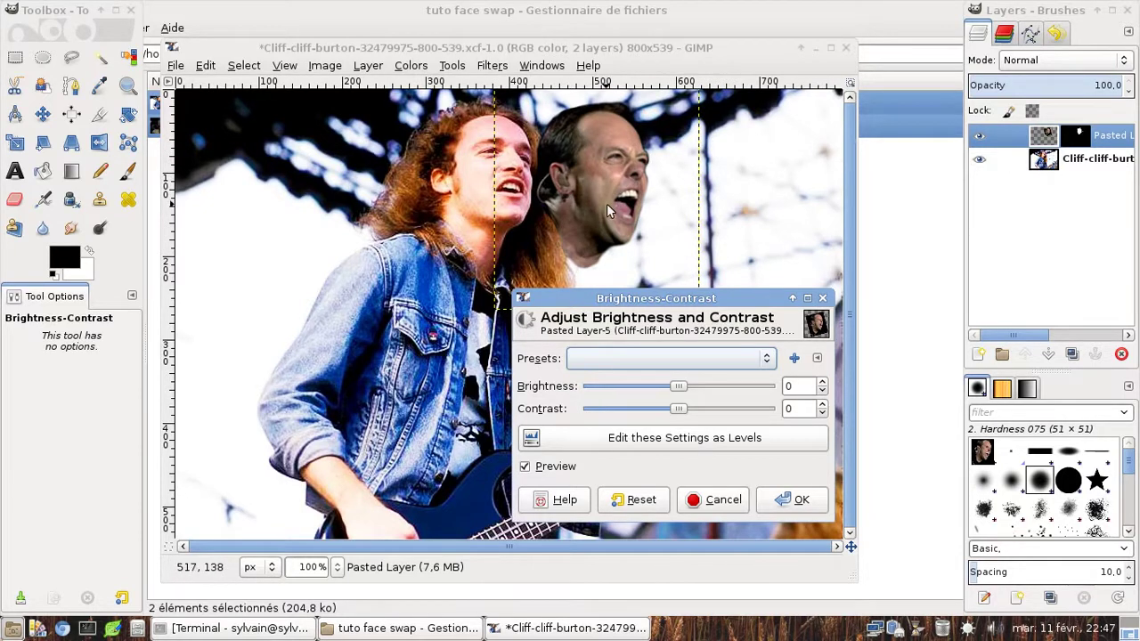
pyautogui.click(712, 500)
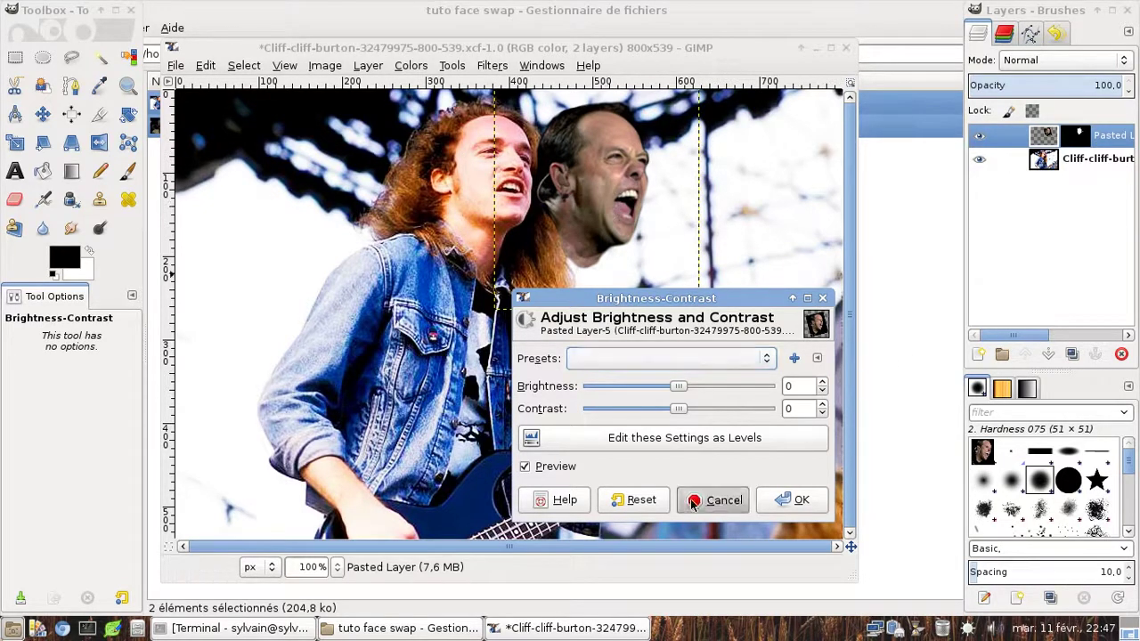
# Try a brightness of about -84 and a contrast of about 53 on the Cliff Burton photo layer, discarding the adjustment.
pyautogui.click(1031, 161)
pyautogui.click(410, 65)
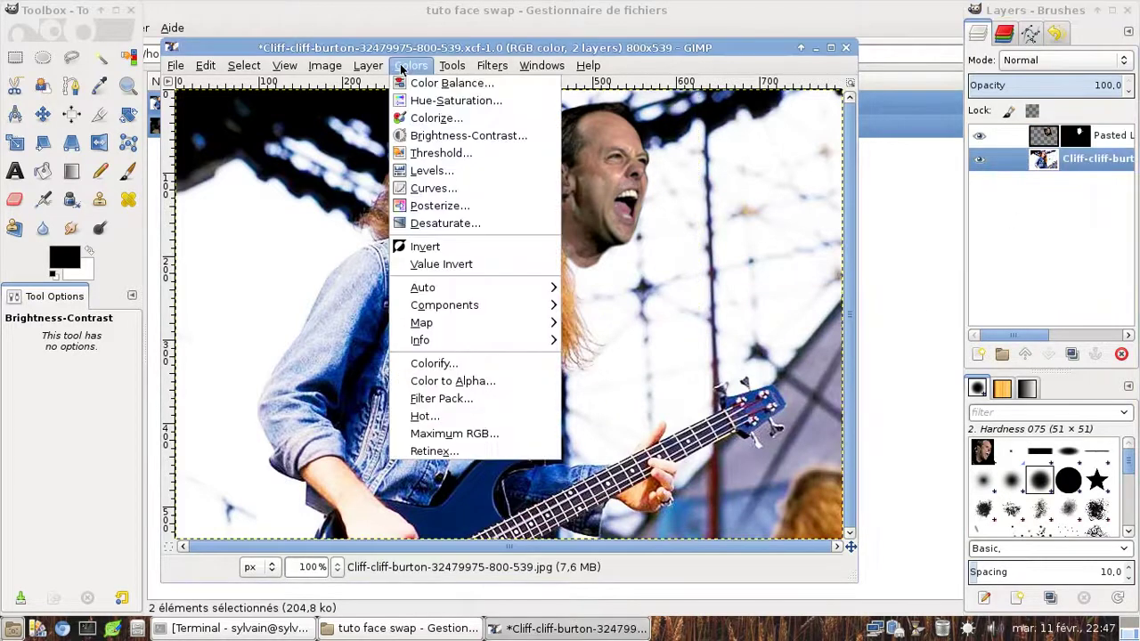
pyautogui.moveTo(449, 68)
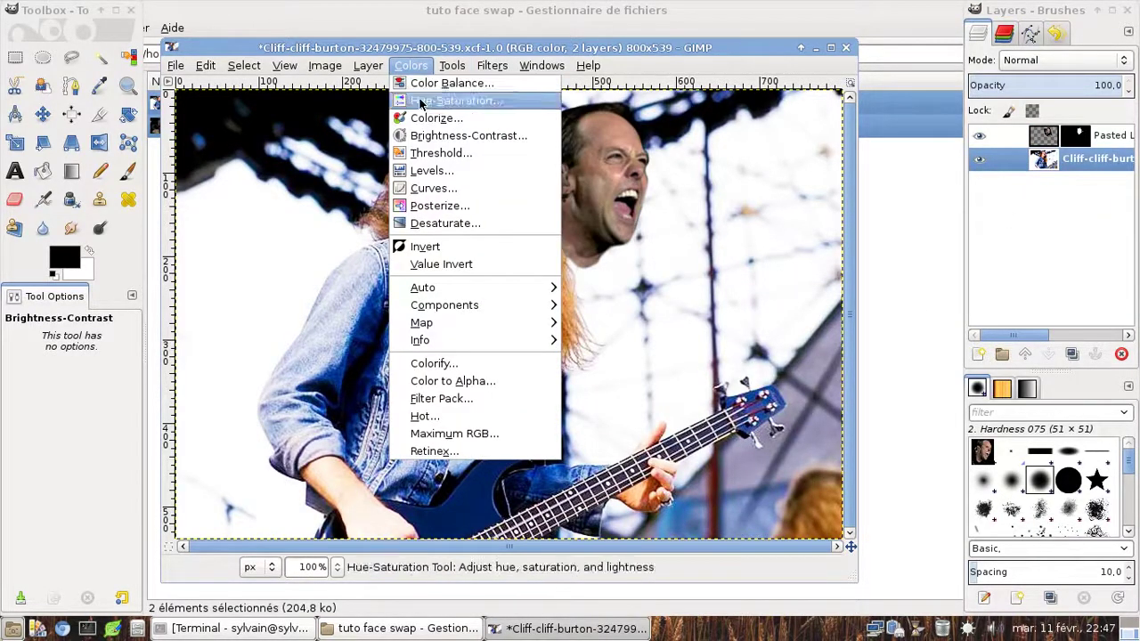
pyautogui.click(422, 136)
pyautogui.moveTo(679, 384); pyautogui.dragTo(620, 384)
pyautogui.moveTo(678, 407); pyautogui.dragTo(720, 408)
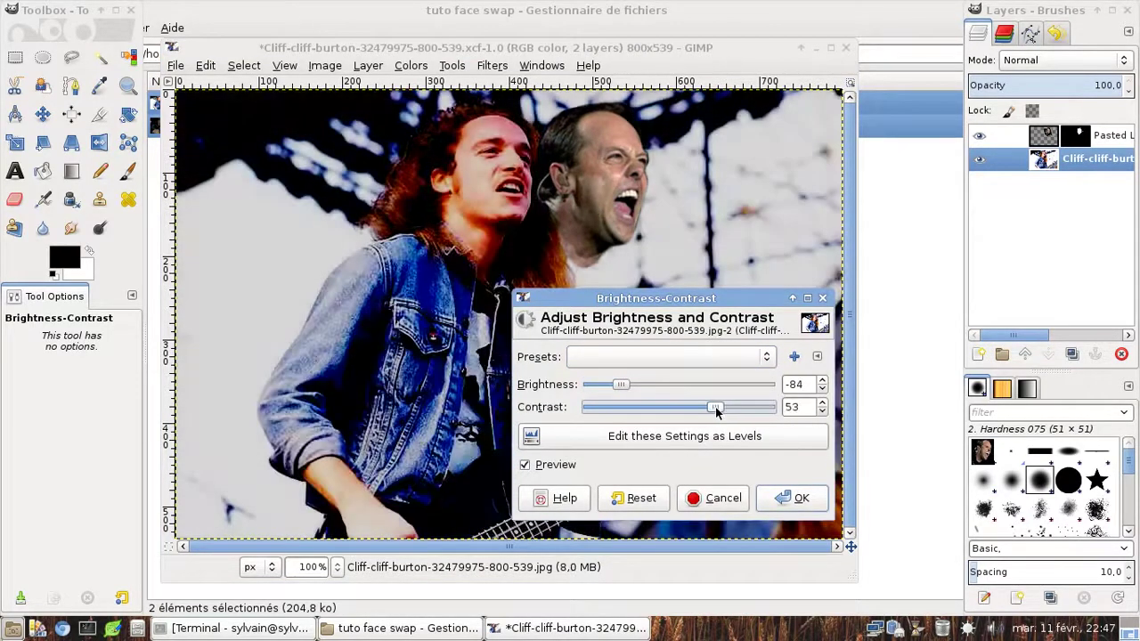
pyautogui.click(718, 497)
# Apply Brightness-Contrast to the Pasted Layer's image with brightness 35 and contrast 47.
pyautogui.click(1044, 135)
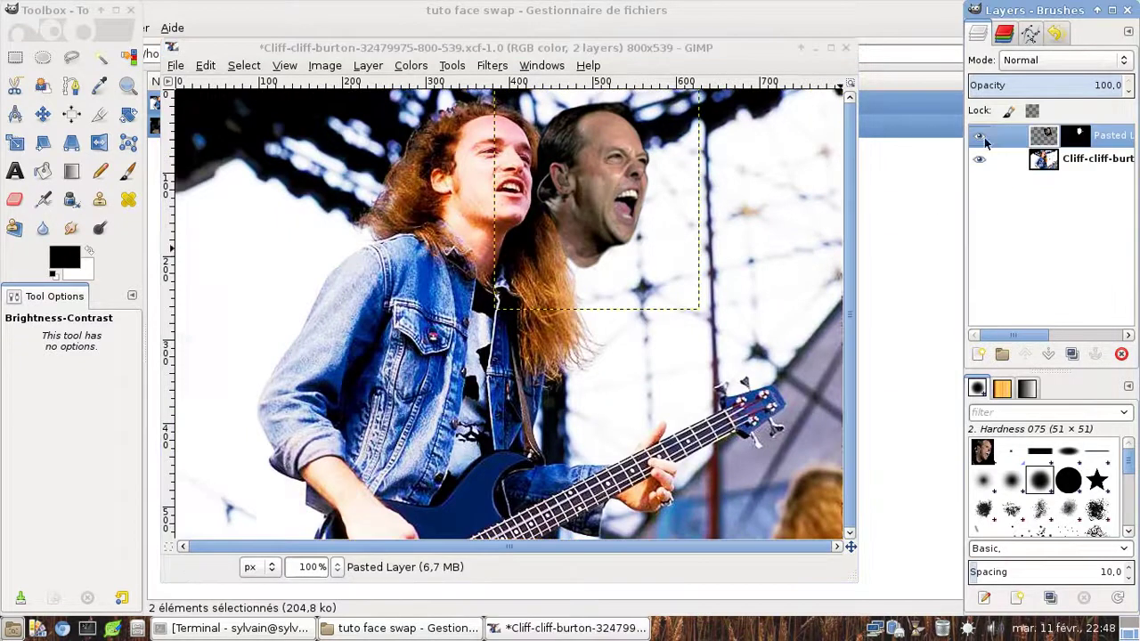
pyautogui.click(413, 68)
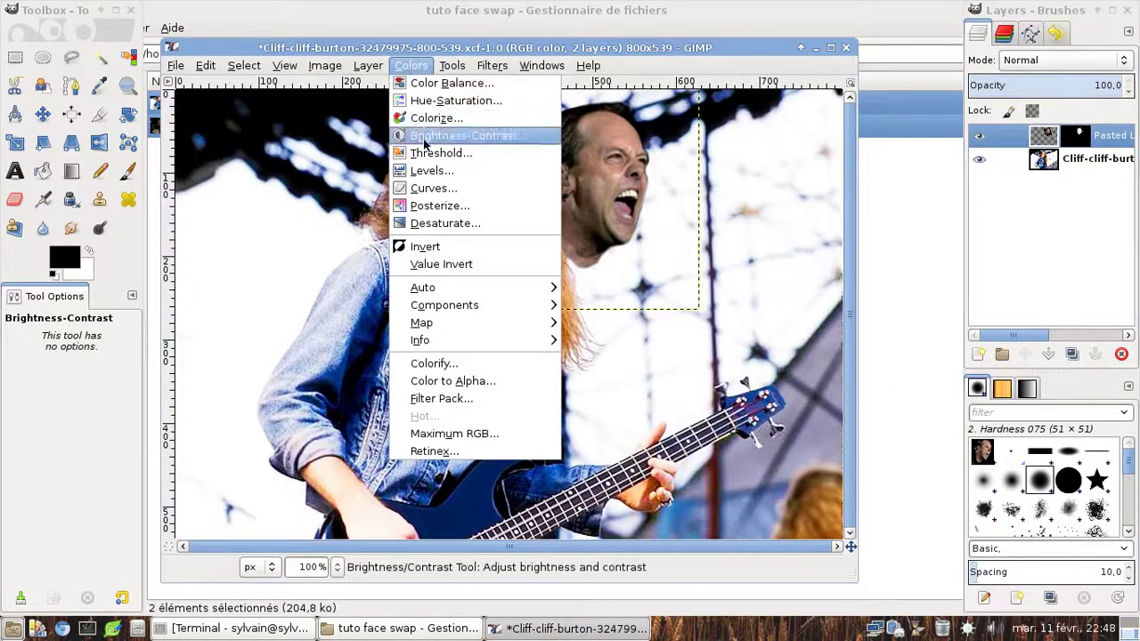
pyautogui.click(468, 135)
pyautogui.moveTo(661, 320); pyautogui.dragTo(331, 335)
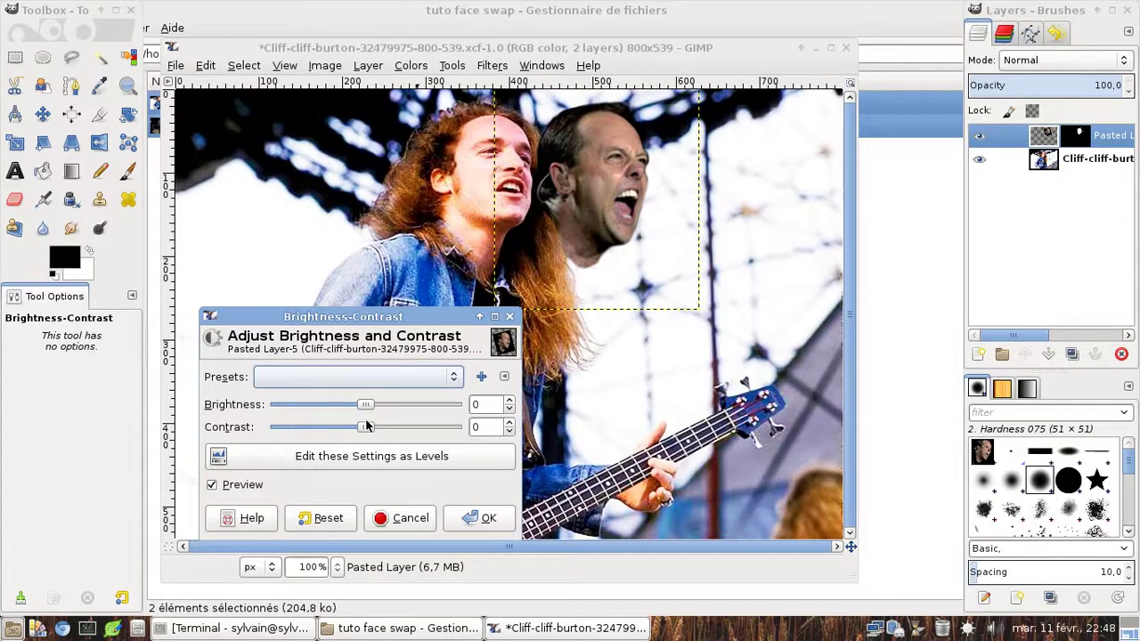
pyautogui.moveTo(365, 406); pyautogui.dragTo(398, 429)
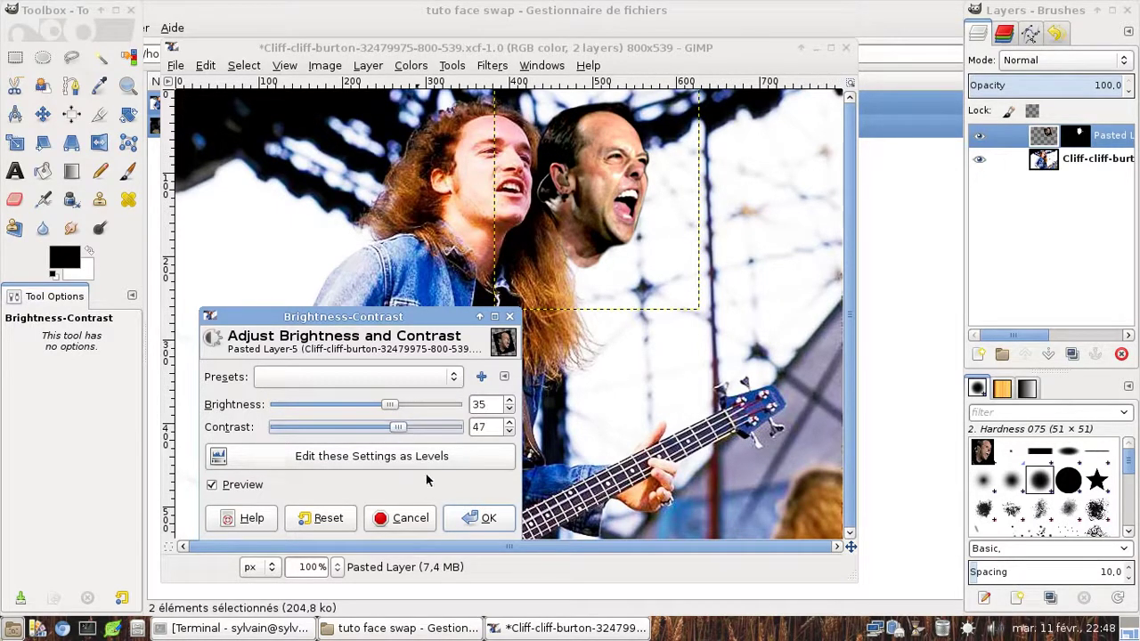
pyautogui.click(481, 517)
# Open the Curves adjustment for the Pasted Layer and place its dialog clear of both faces.
pyautogui.click(412, 66)
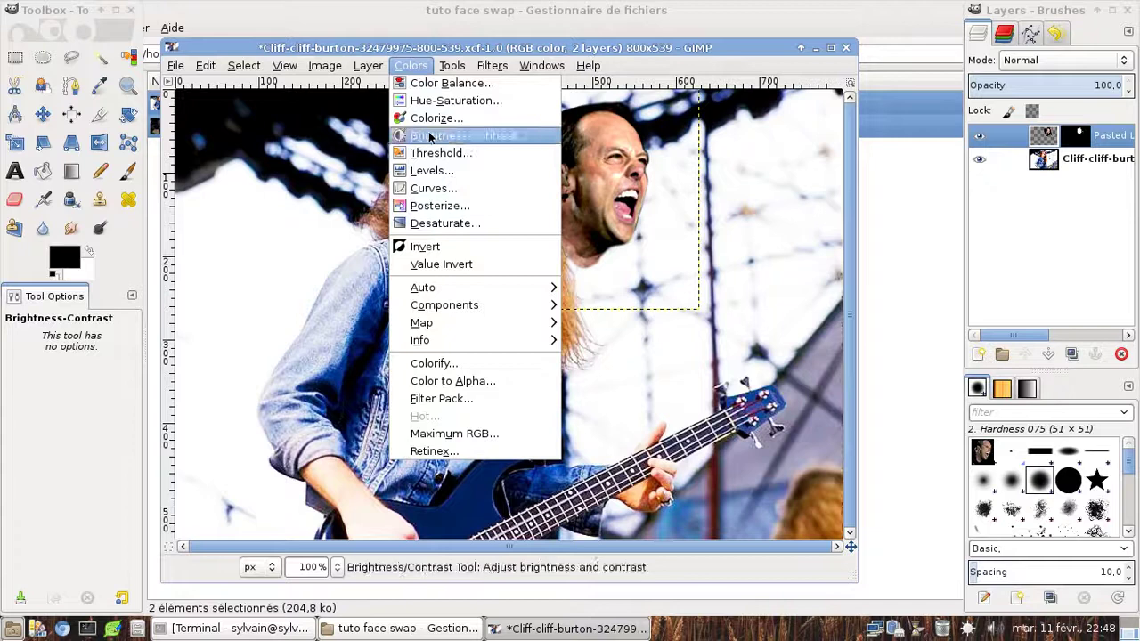
pyautogui.click(472, 195)
pyautogui.moveTo(456, 11); pyautogui.dragTo(856, 72)
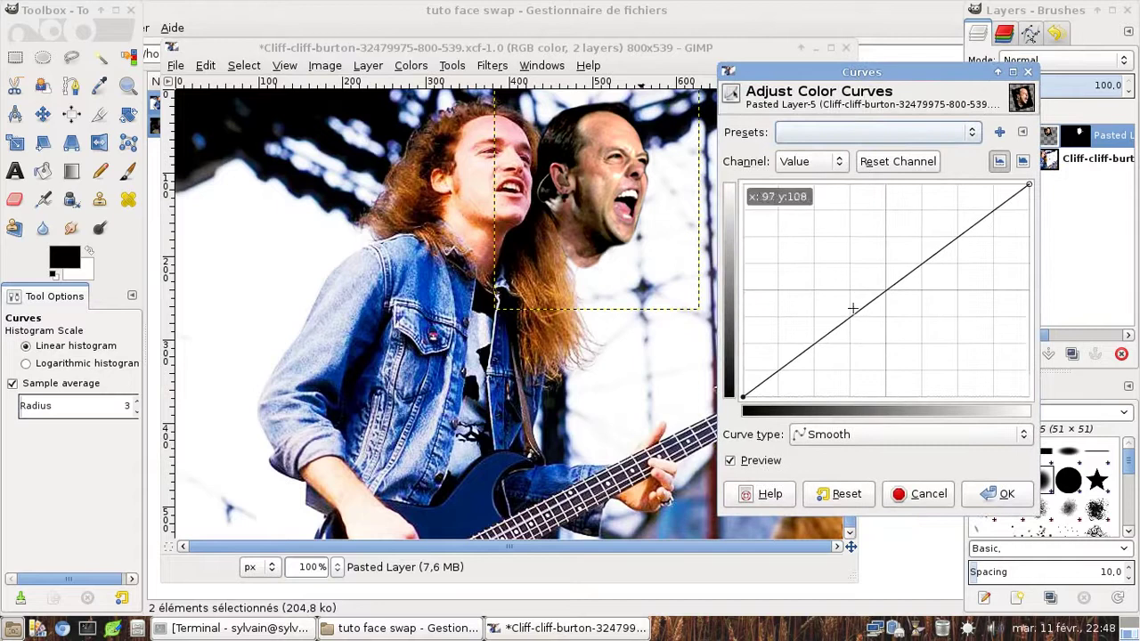
# Try bending the Value channel's curve at several points and reset that channel.
pyautogui.moveTo(813, 343); pyautogui.dragTo(754, 389)
pyautogui.moveTo(762, 359); pyautogui.dragTo(899, 294)
pyautogui.click(903, 163)
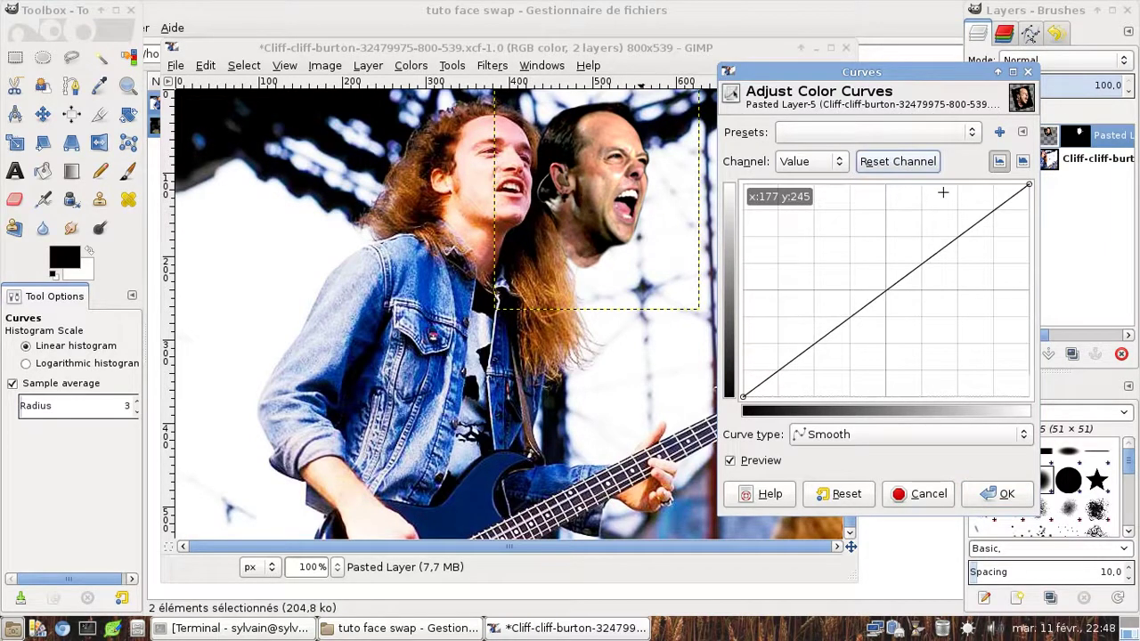
# Raise the Red channel's curve, mainly in the shadows and midtones, to give the pasted face a redder skin tone.
pyautogui.click(835, 167)
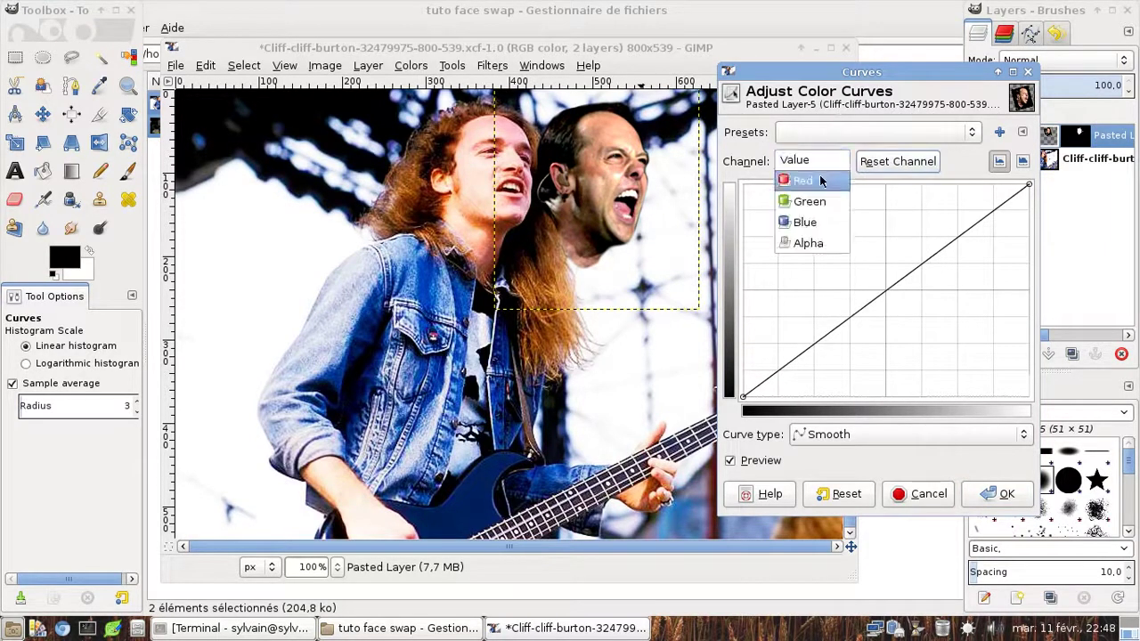
pyautogui.click(815, 181)
pyautogui.click(816, 163)
pyautogui.click(812, 180)
pyautogui.click(814, 162)
pyautogui.click(811, 180)
pyautogui.click(815, 162)
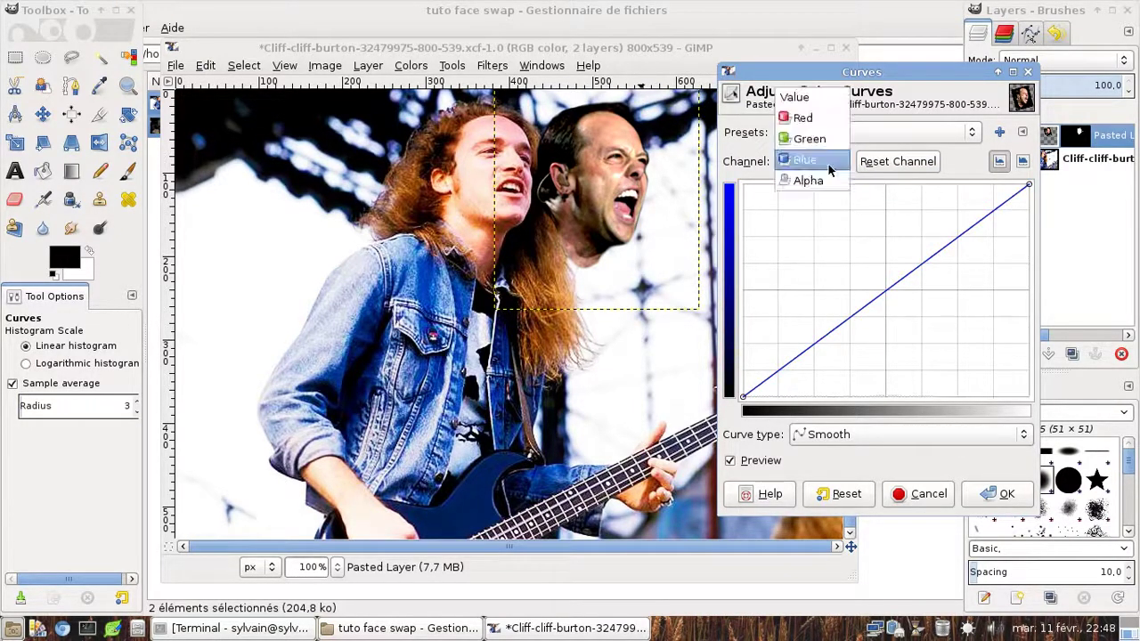
pyautogui.click(817, 118)
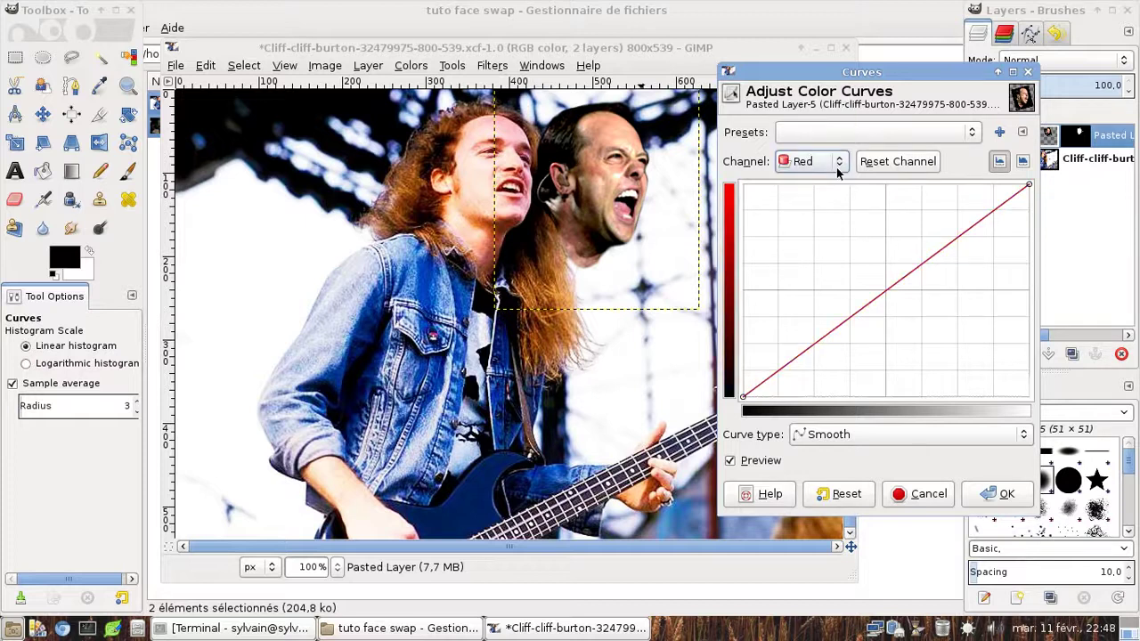
pyautogui.moveTo(766, 381); pyautogui.dragTo(753, 358)
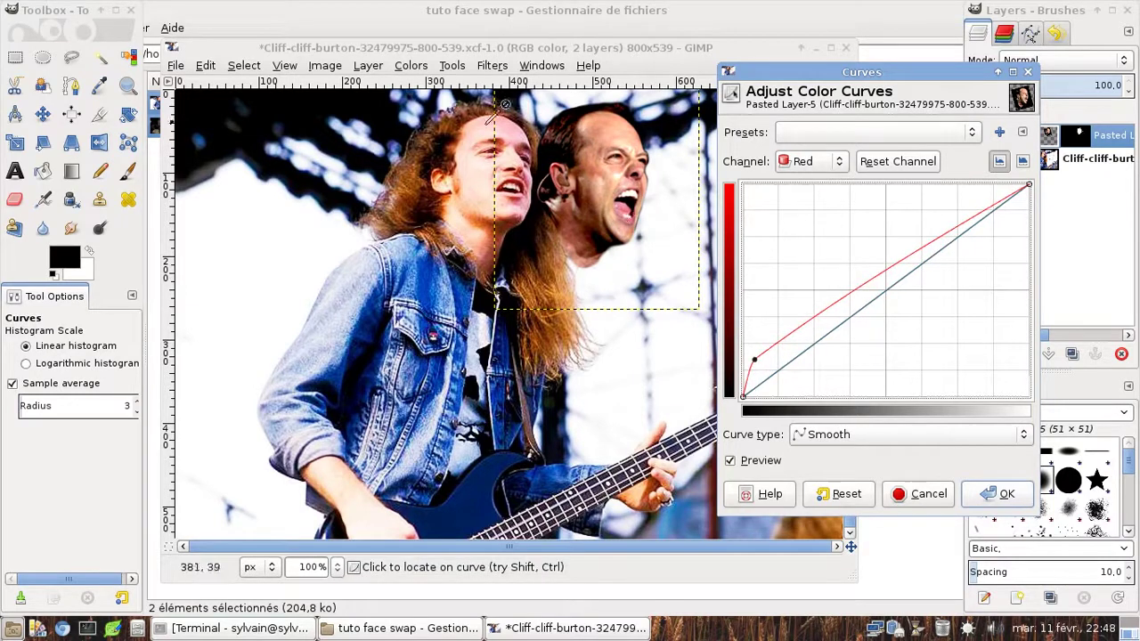
pyautogui.moveTo(797, 333); pyautogui.dragTo(856, 285)
pyautogui.click(954, 225)
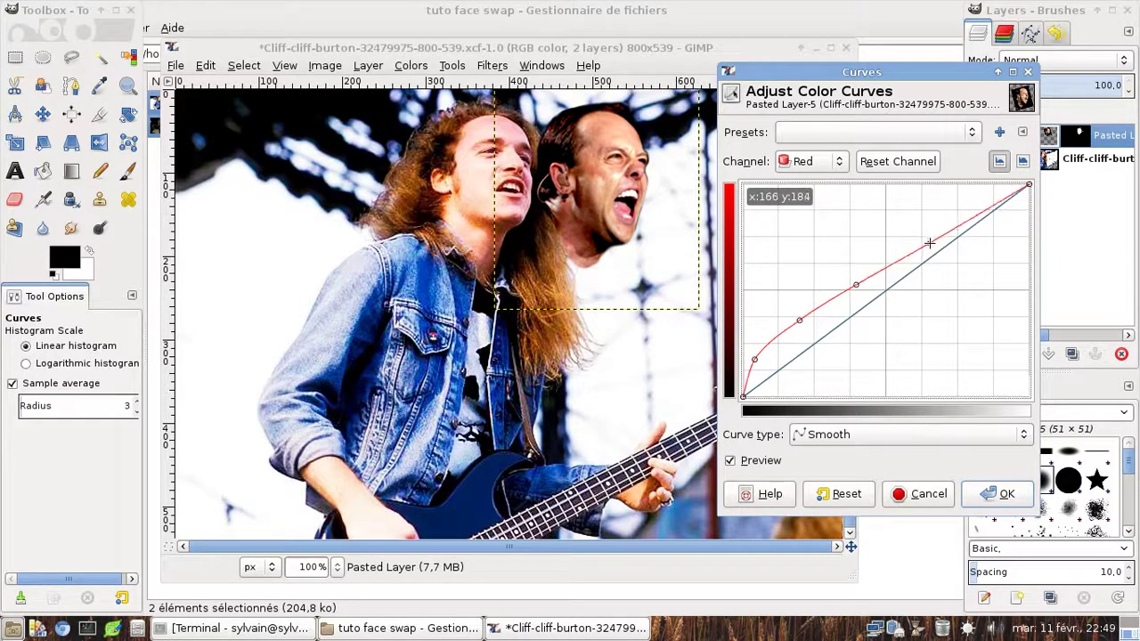
# Lift the Green channel's curve slightly above the diagonal in the shadows and upper midtones.
pyautogui.click(810, 161)
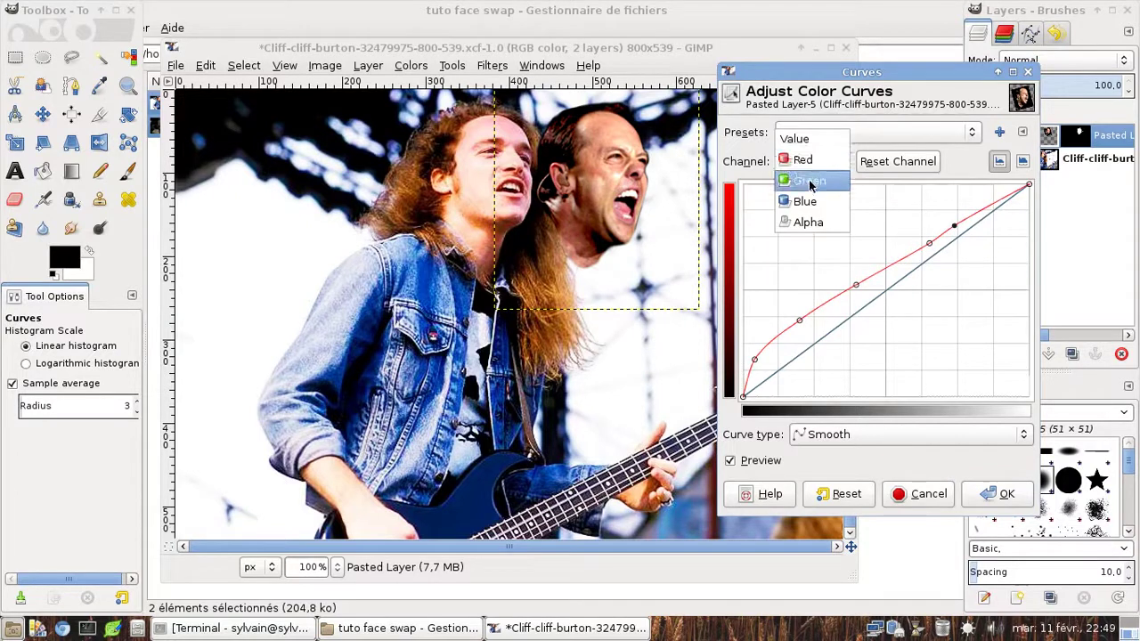
pyautogui.click(811, 181)
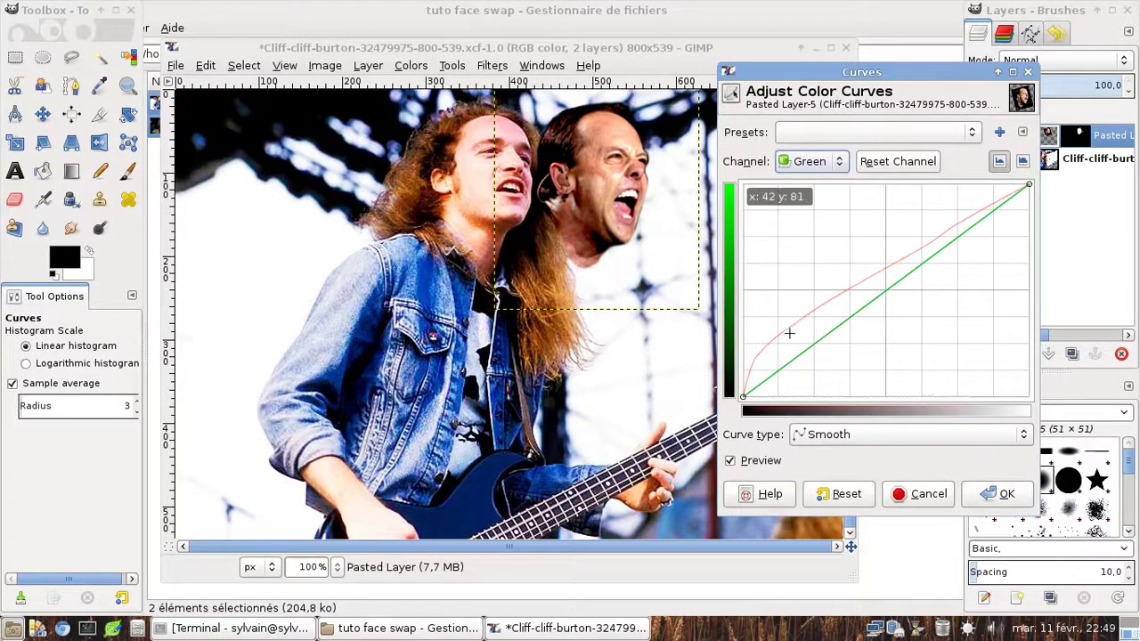
pyautogui.moveTo(794, 352); pyautogui.dragTo(886, 281)
pyautogui.click(937, 248)
# Raise the Blue channel's curve with one point in the shadows and one in the midtones.
pyautogui.click(837, 163)
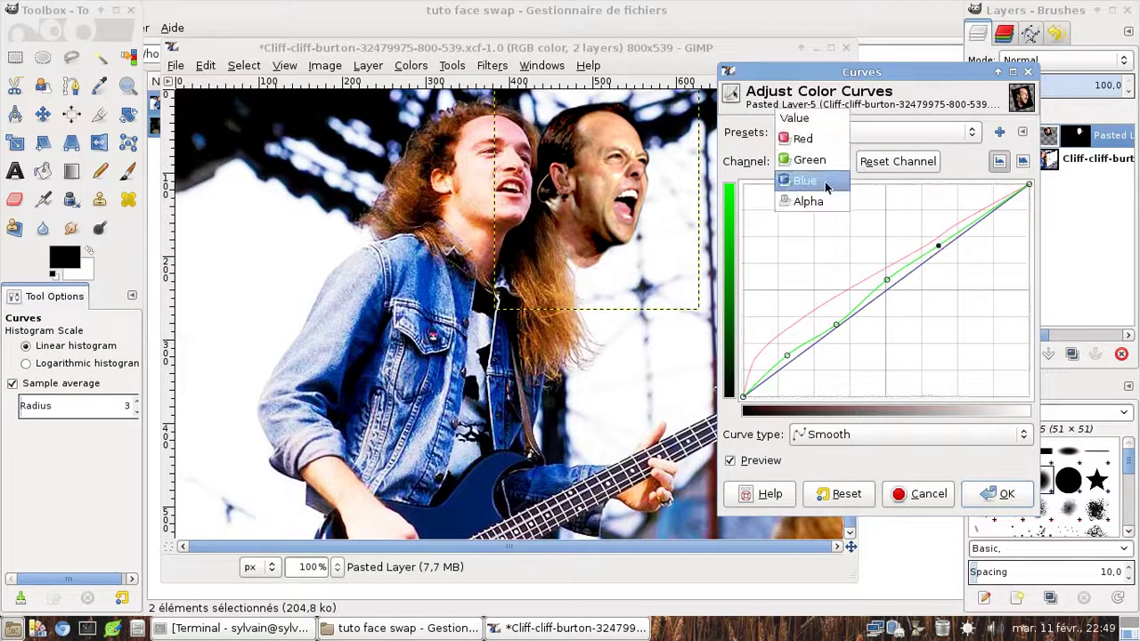
pyautogui.click(825, 181)
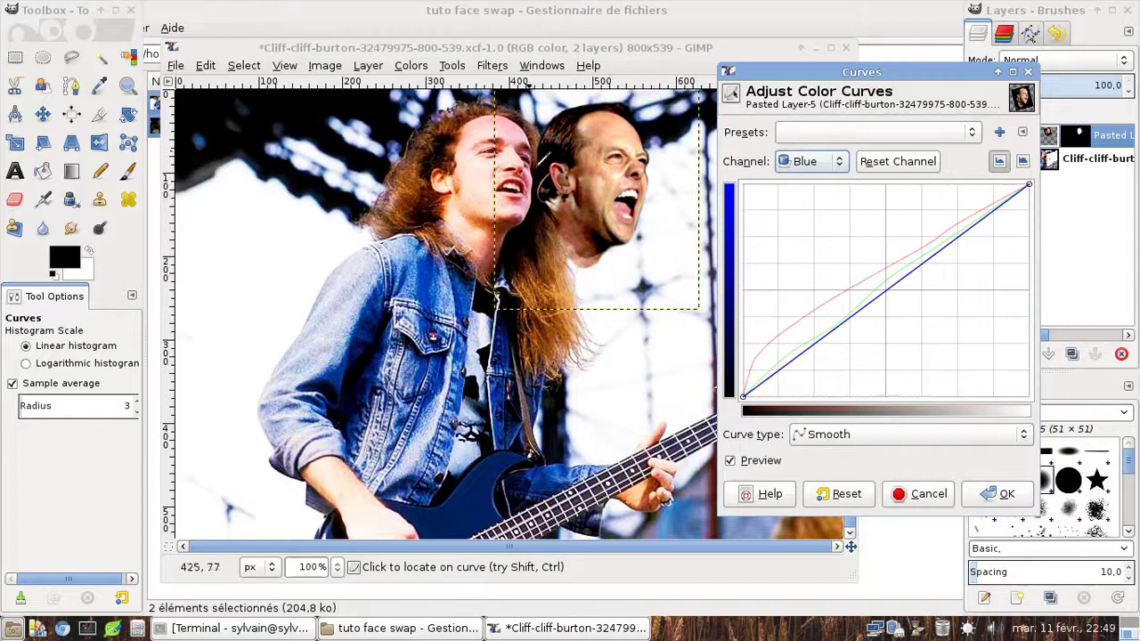
pyautogui.moveTo(790, 362); pyautogui.dragTo(783, 349)
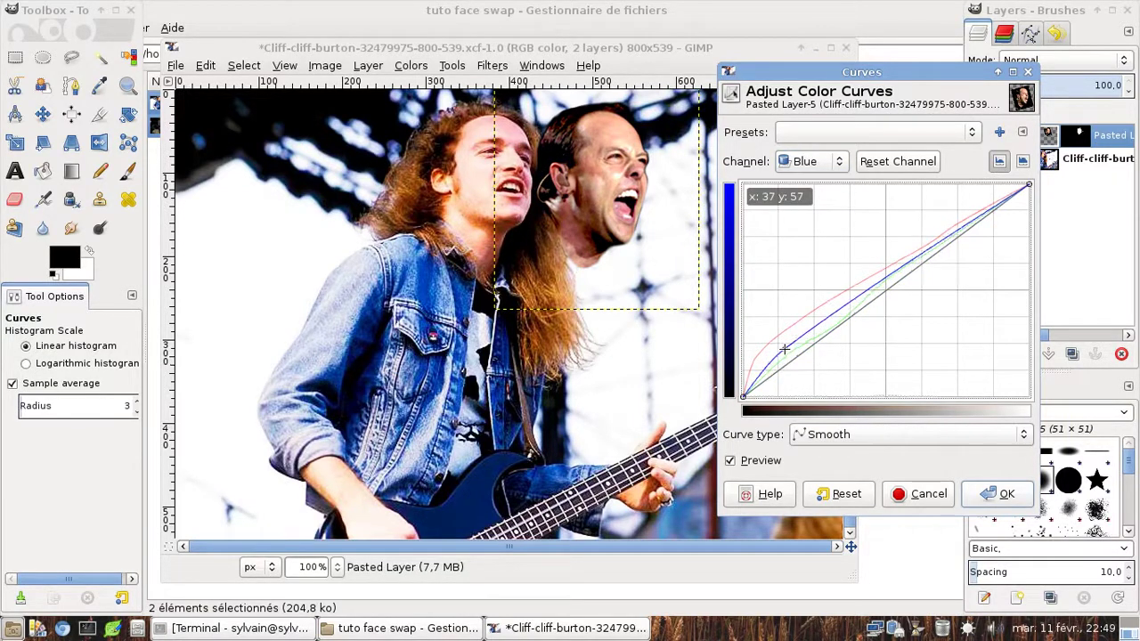
pyautogui.moveTo(855, 304); pyautogui.dragTo(849, 290)
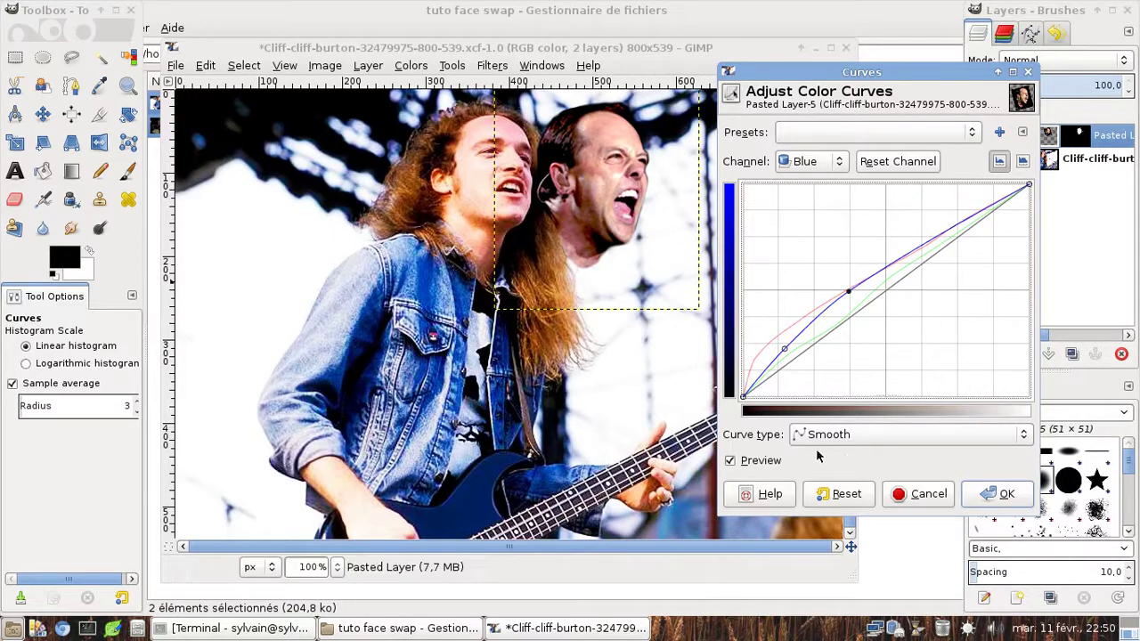
# Apply the Curves adjustment to the pasted face and compare the face with and without it.
pyautogui.click(1000, 495)
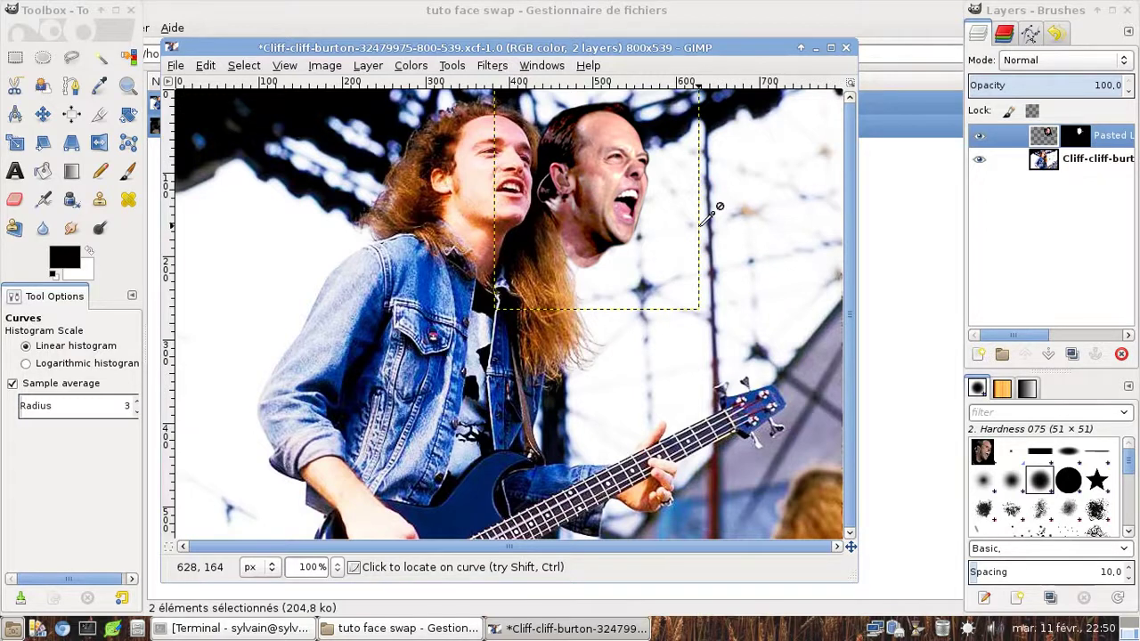
pyautogui.press('ctrl')
pyautogui.hotkey('ctrl', 'z')
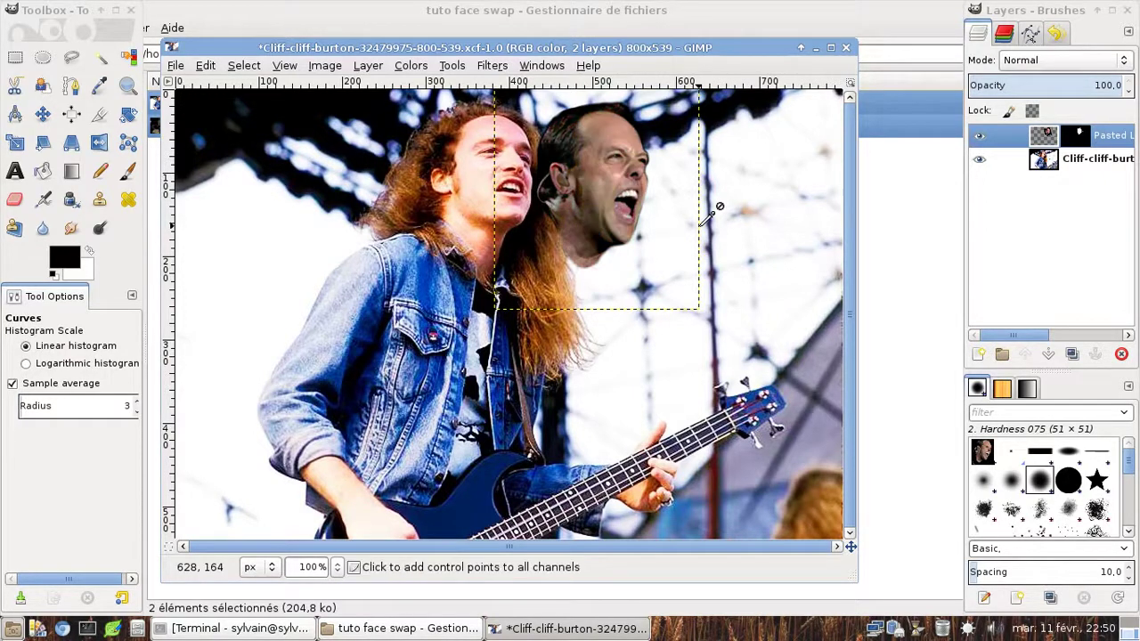
pyautogui.hotkey('ctrl', 'y')
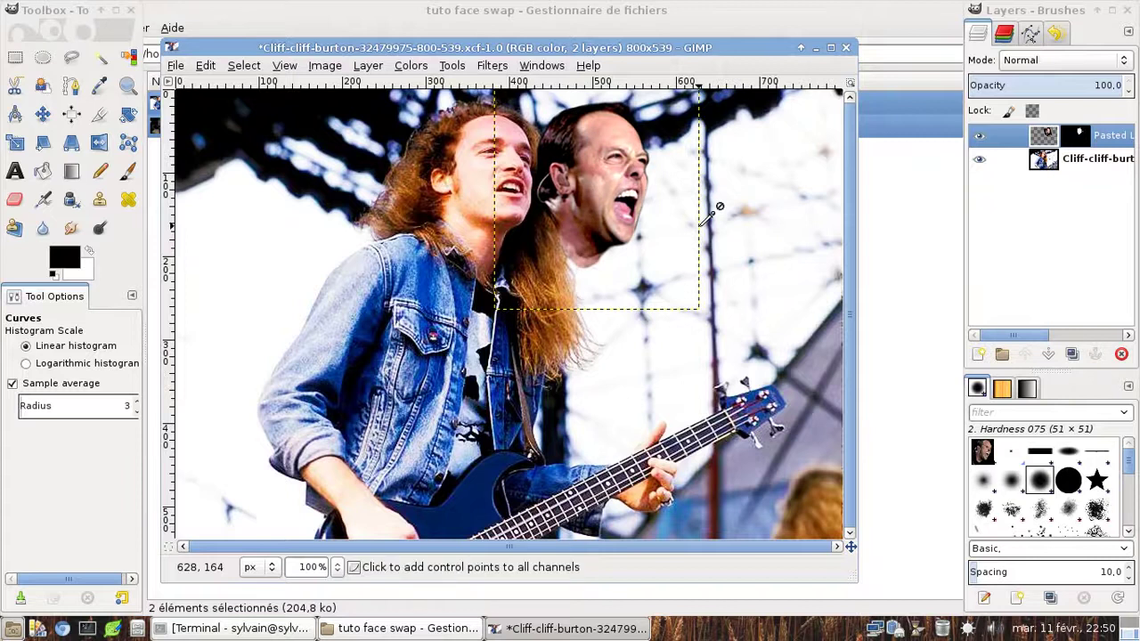
pyautogui.hotkey('ctrl', 'z')
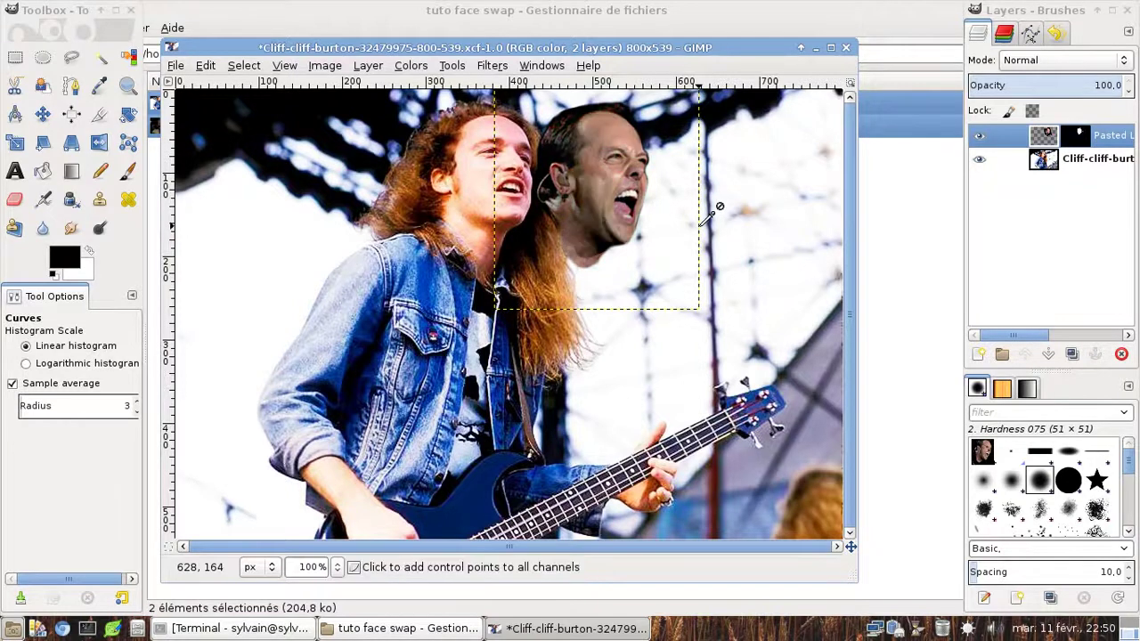
pyautogui.hotkey('ctrl', 'y')
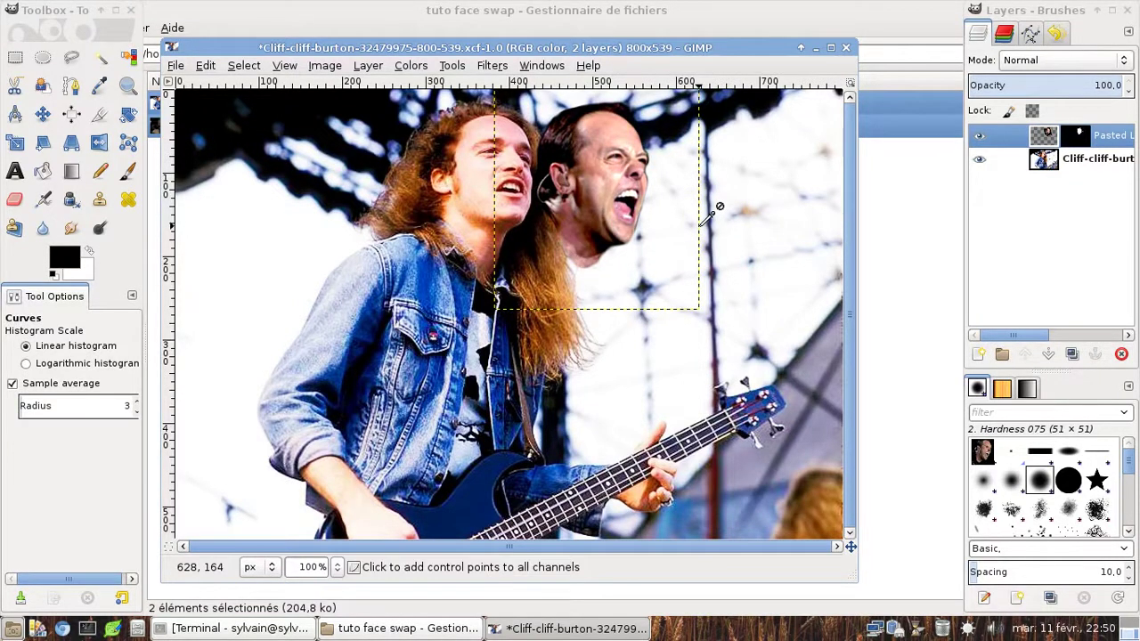
pyautogui.click(450, 69)
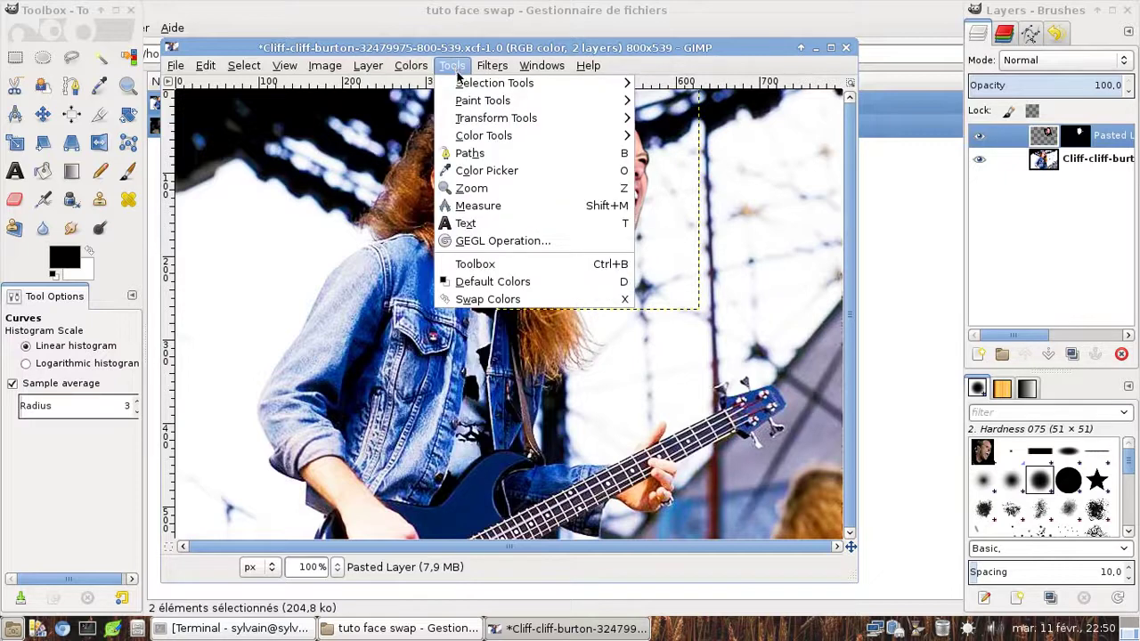
pyautogui.moveTo(410, 66)
pyautogui.click(445, 132)
pyautogui.moveTo(360, 322); pyautogui.dragTo(929, 219)
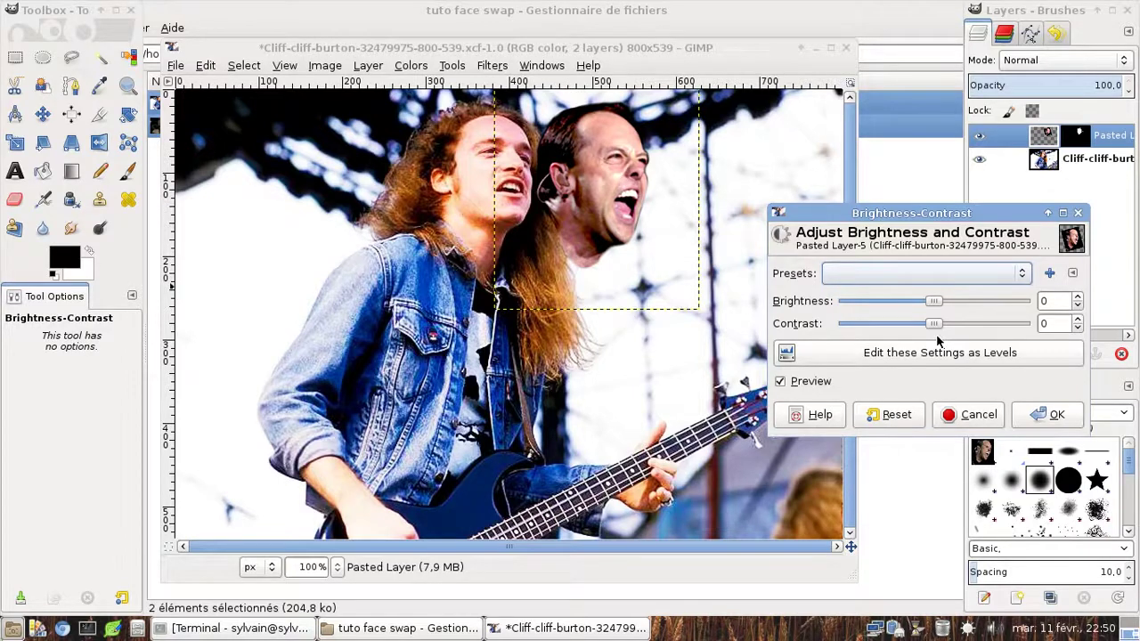
pyautogui.click(977, 422)
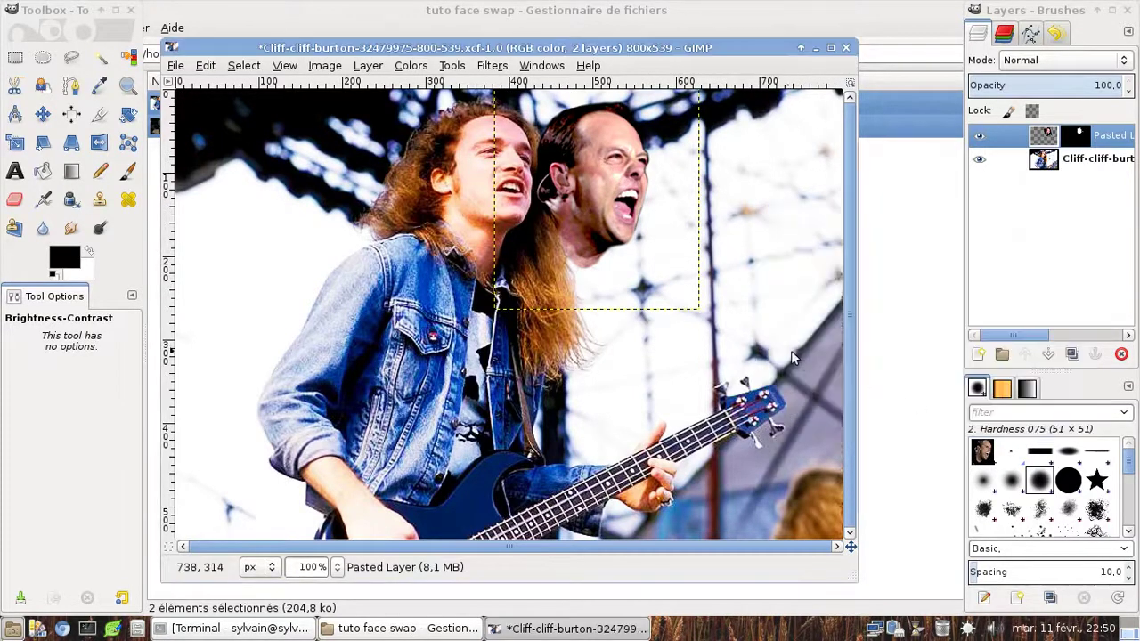
# Place the pasted face over Cliff Burton's head to check the skin tone, and return it beside his head.
pyautogui.press('m')
pyautogui.moveTo(609, 175); pyautogui.dragTo(498, 184)
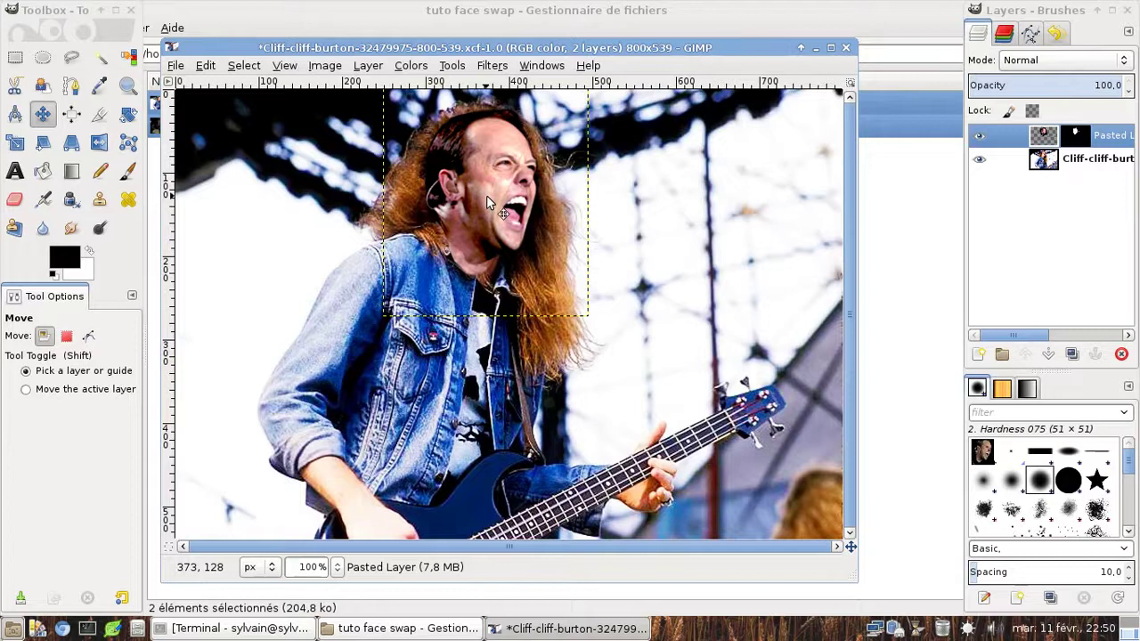
pyautogui.moveTo(487, 198); pyautogui.dragTo(609, 199)
# Adjust the pasted face layer with Brightness-Contrast, setting brightness to 36 and contrast to 25.
pyautogui.click(412, 66)
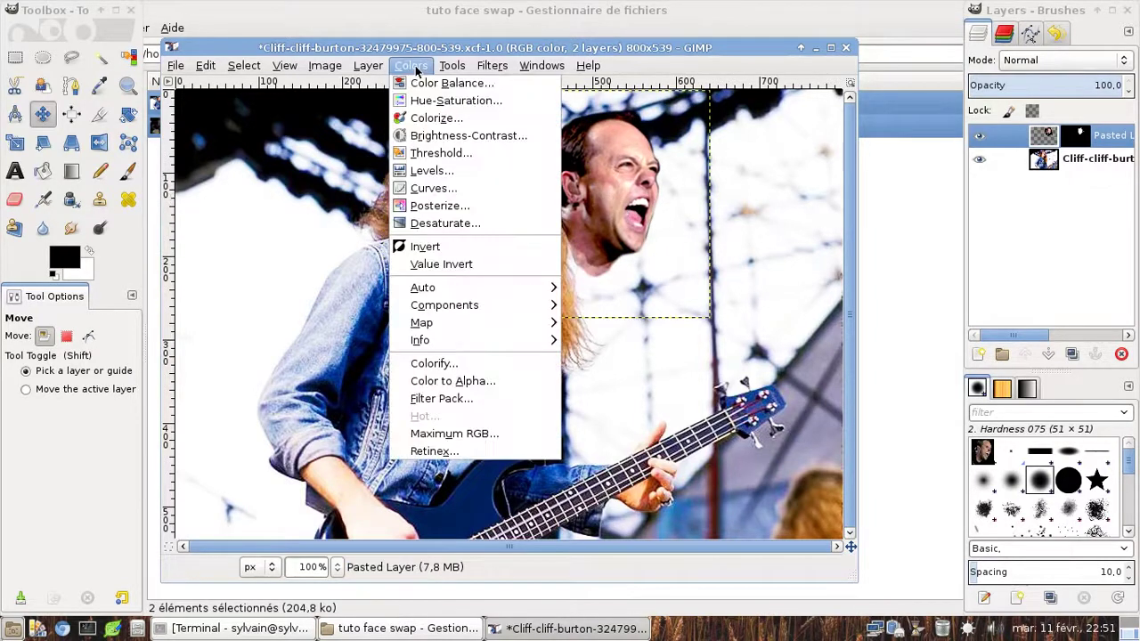
pyautogui.click(407, 135)
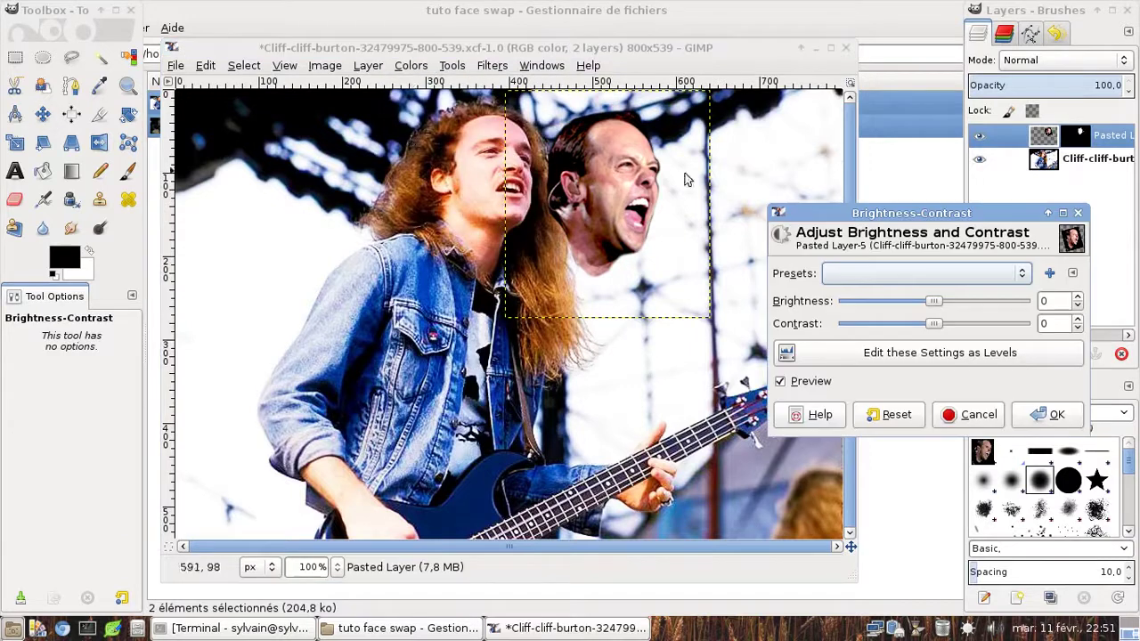
pyautogui.moveTo(928, 300); pyautogui.dragTo(954, 326)
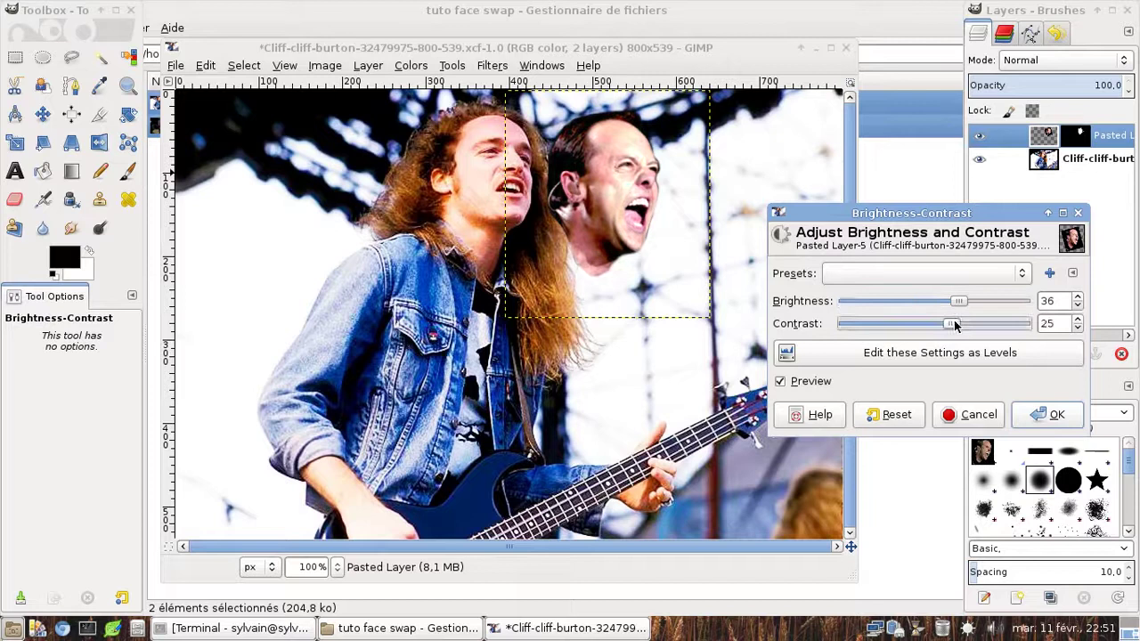
pyautogui.click(1046, 416)
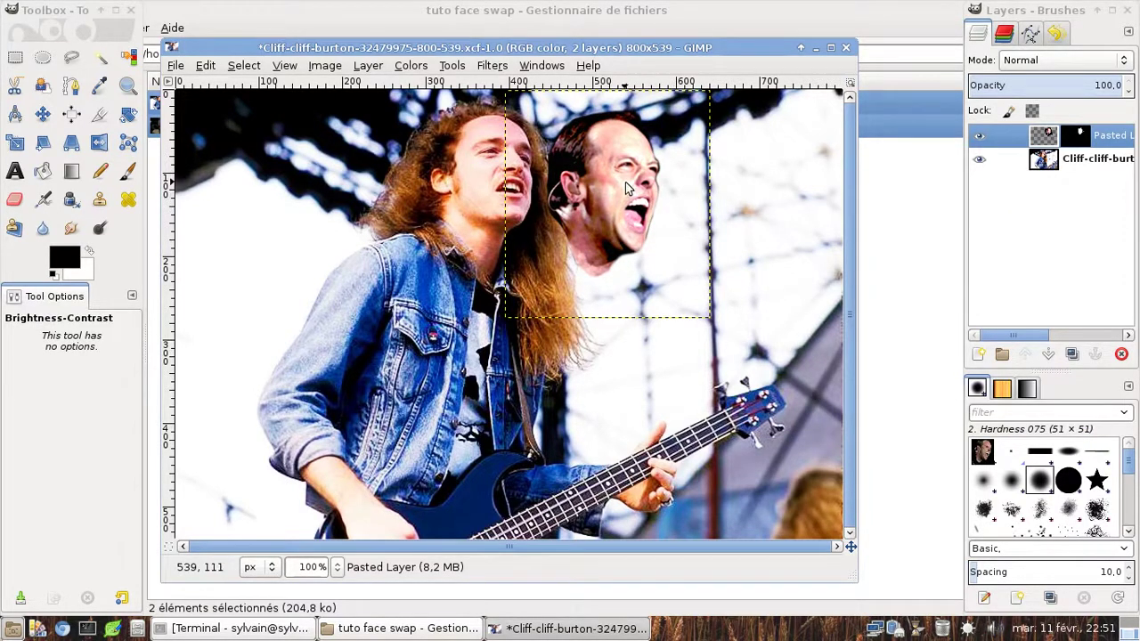
# Compare the pasted face before and after the colour and brightness corrections by stepping back and forth through the edit history.
pyautogui.hotkey('ctrl', 'z')
pyautogui.hotkey('ctrl', 'z')
pyautogui.hotkey('ctrl', 'z')
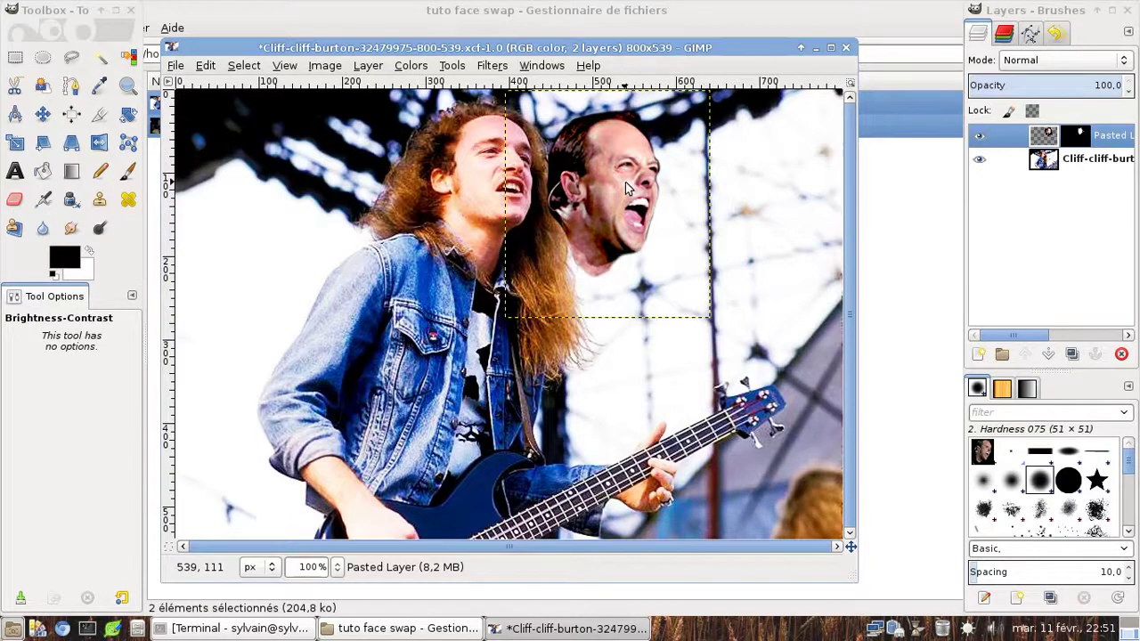
pyautogui.hotkey('ctrl', 'z')
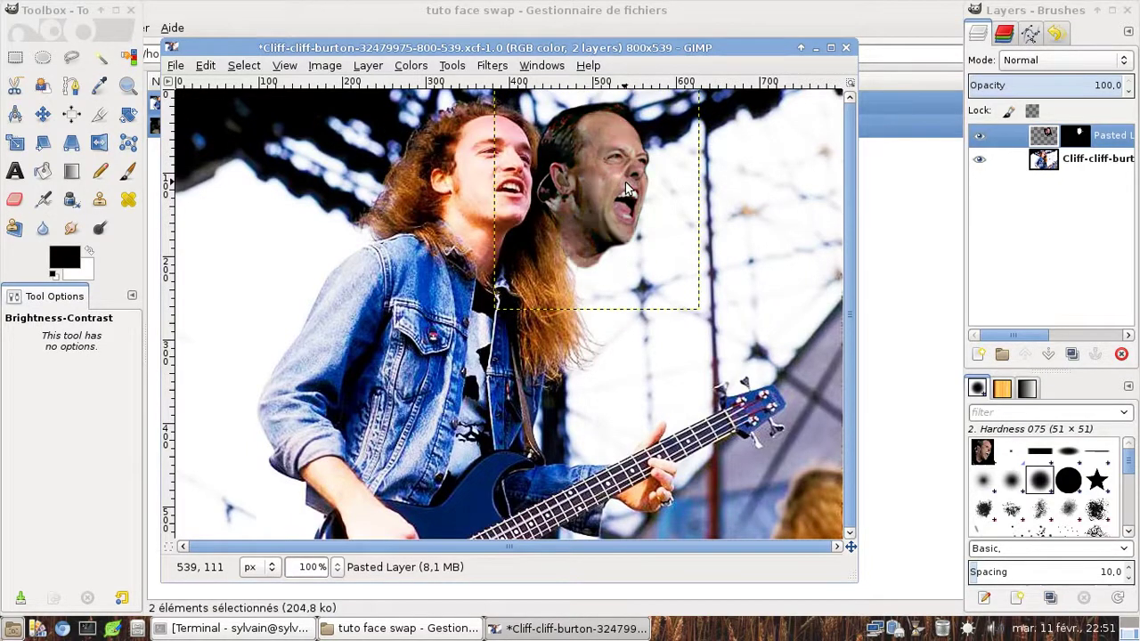
pyautogui.hotkey('ctrl', 'y')
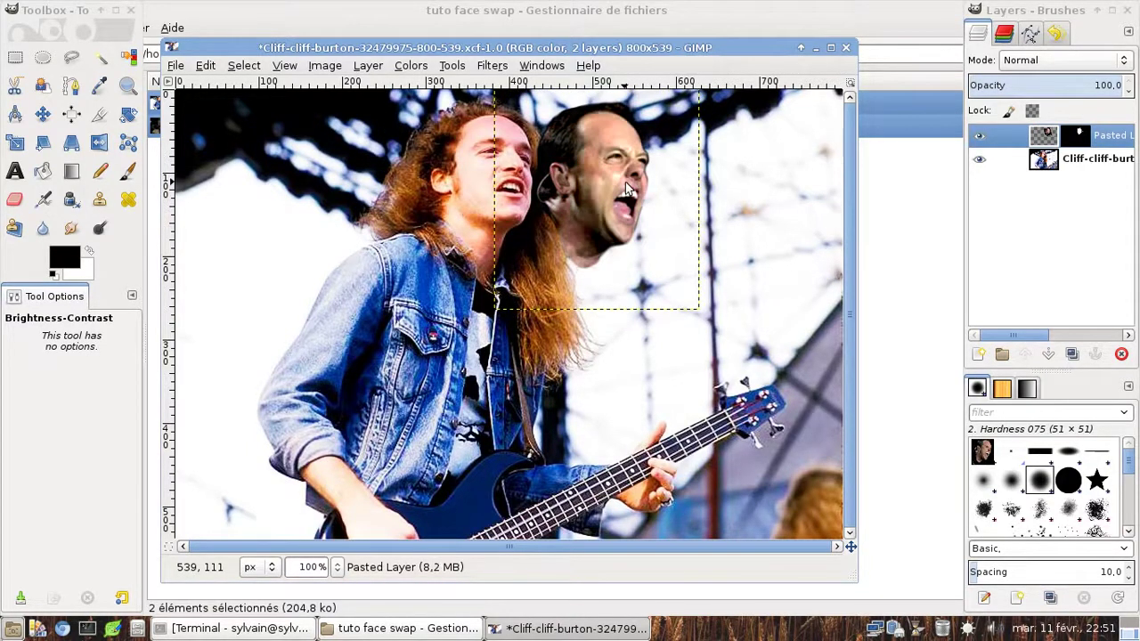
pyautogui.hotkey('ctrl', 'y')
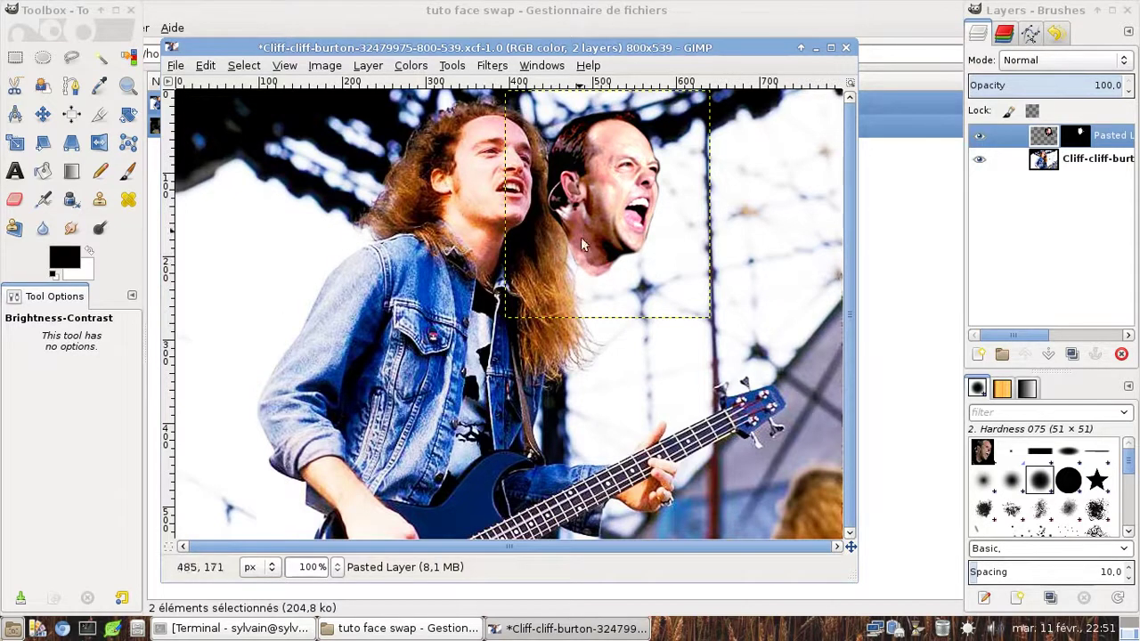
# Test the brightened face on Cliff Burton's head, and move it well clear of his hair over the pale background.
pyautogui.press('m')
pyautogui.moveTo(624, 207); pyautogui.dragTo(493, 200)
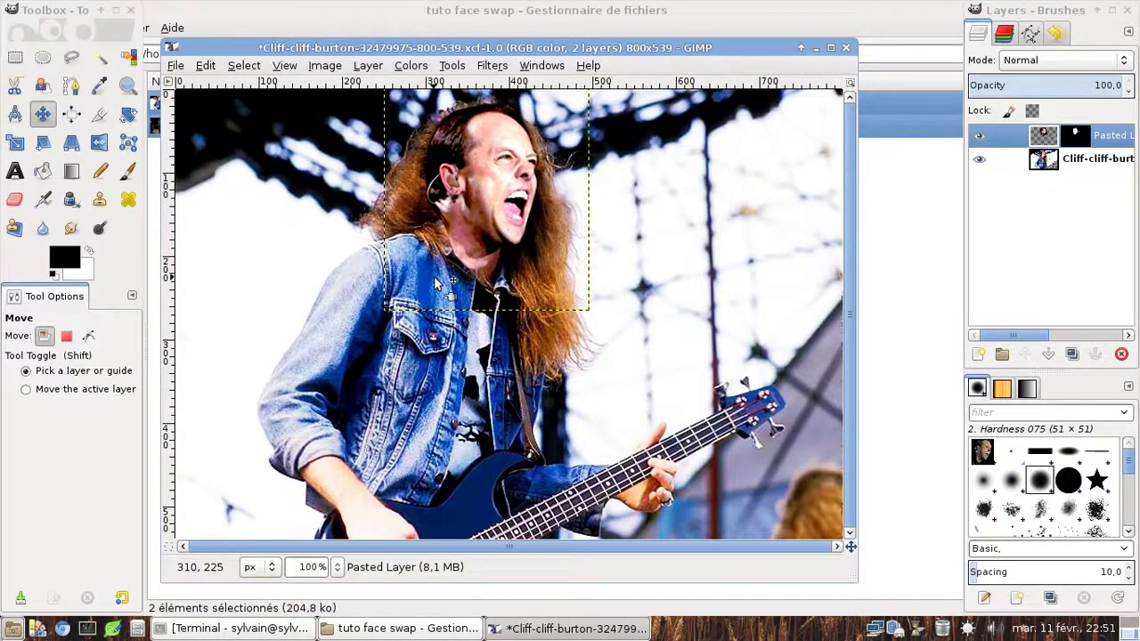
pyautogui.moveTo(480, 188); pyautogui.dragTo(698, 207)
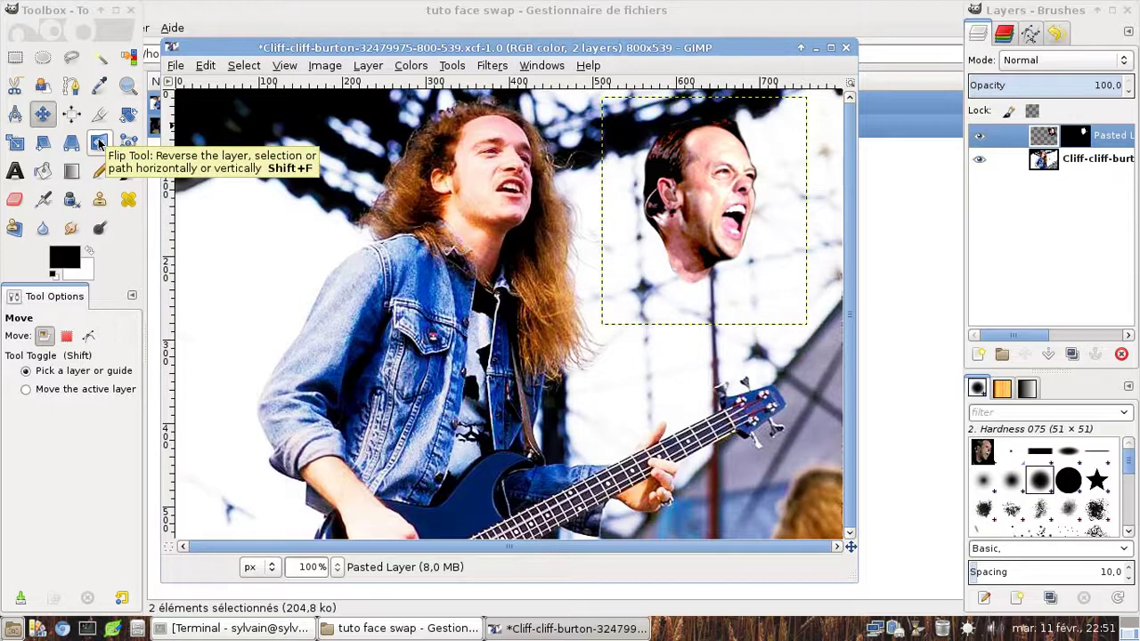
# Try mirroring the pasted face horizontally with the Flip tool, and flip it back to its original direction.
pyautogui.click(99, 143)
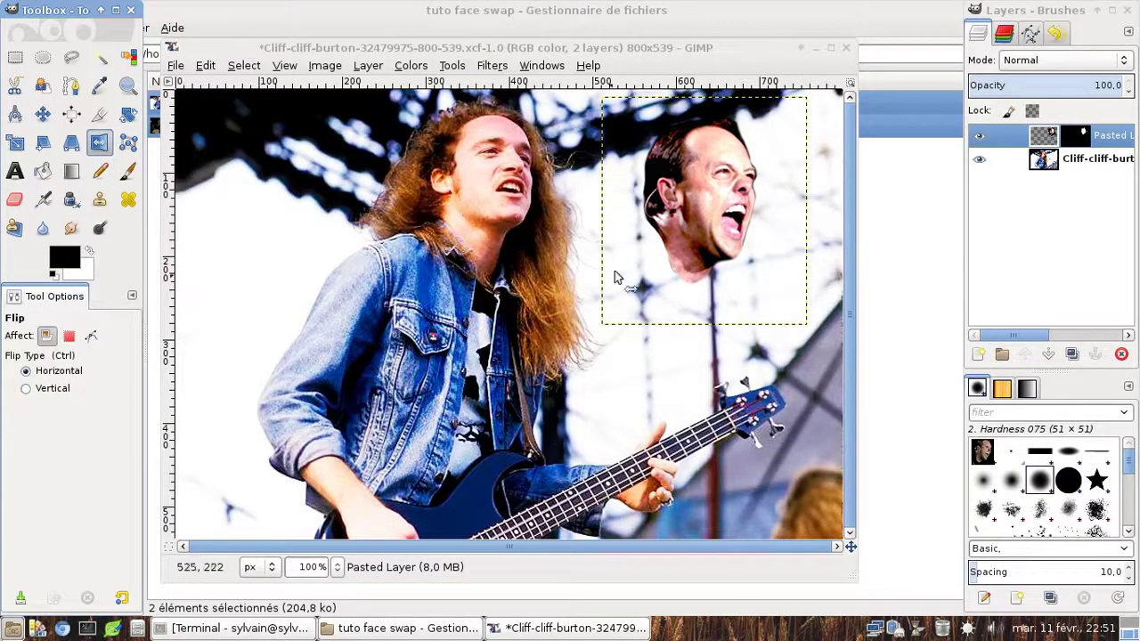
pyautogui.click(710, 179)
pyautogui.click(710, 178)
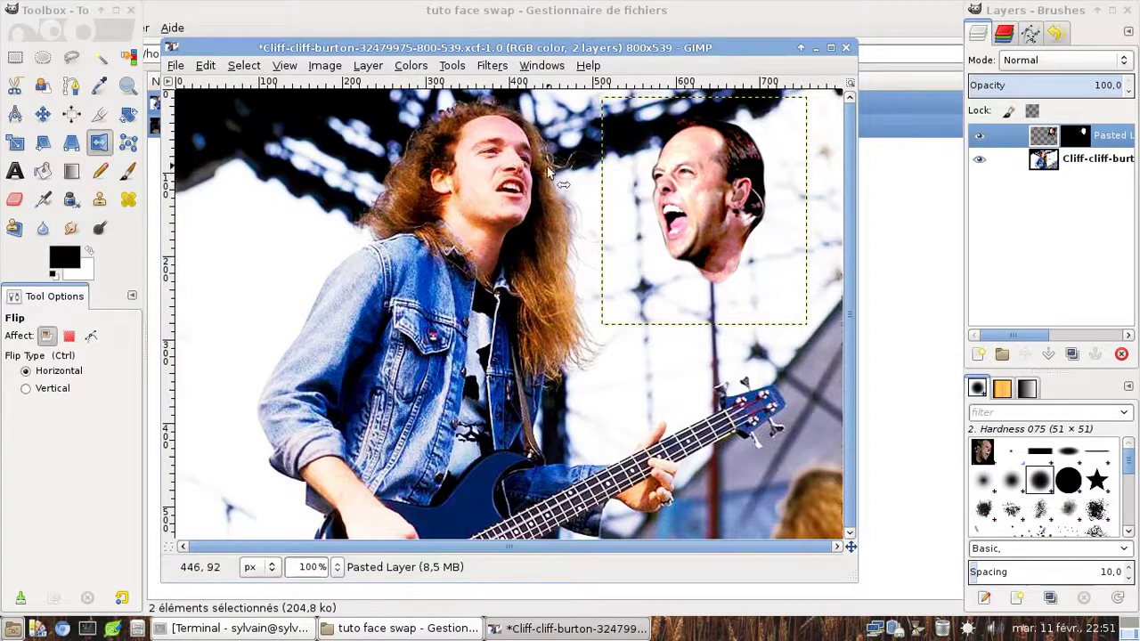
pyautogui.click(703, 183)
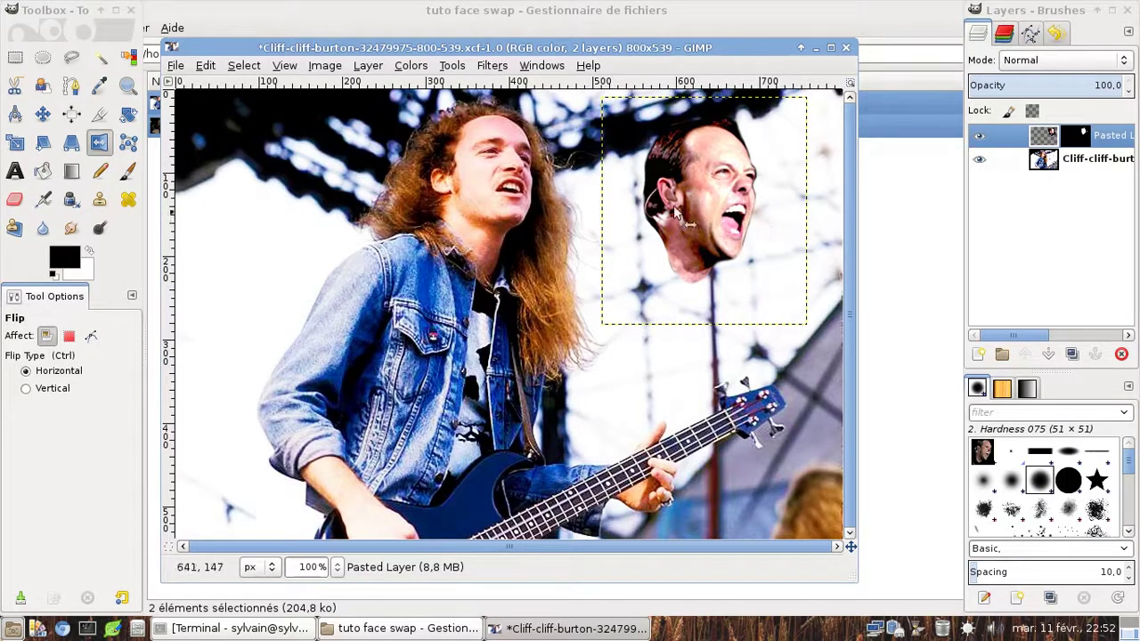
# Move the pasted face back onto Cliff Burton's head so that it covers his face.
pyautogui.click(43, 114)
pyautogui.moveTo(712, 198); pyautogui.dragTo(494, 178)
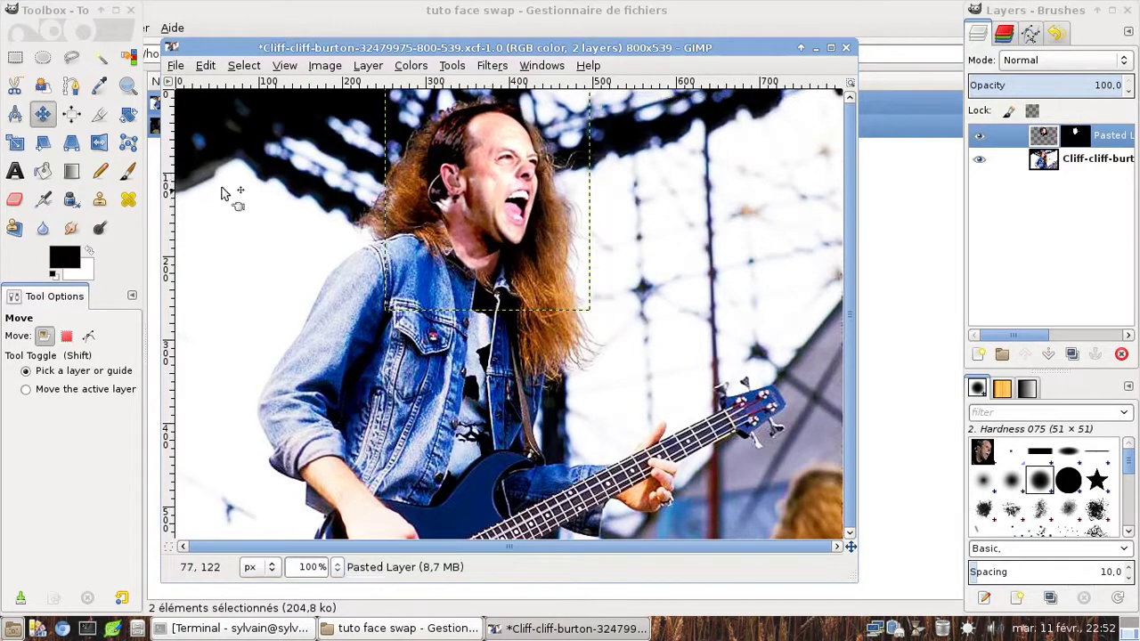
# Try painting black on the face's layer mask below the ear and along the neck with a size 20 brush, and undo the strokes.
pyautogui.click(1073, 138)
pyautogui.click(127, 171)
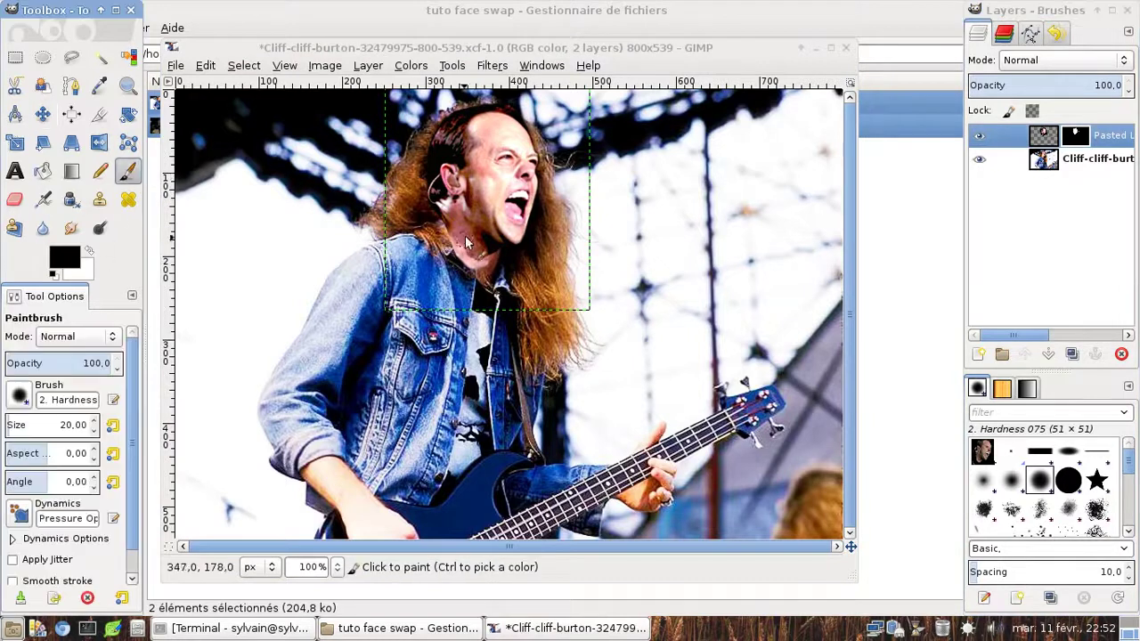
pyautogui.click(437, 207)
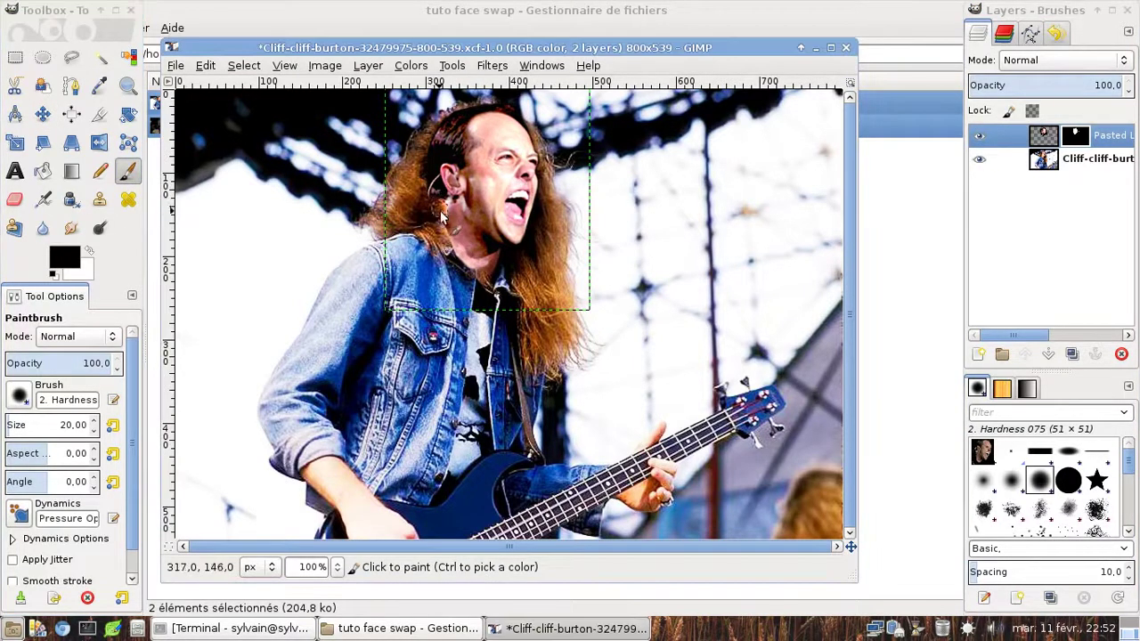
pyautogui.moveTo(447, 233)
pyautogui.mouseDown()
pyautogui.moveTo(470, 243)
pyautogui.moveTo(450, 252)
pyautogui.moveTo(463, 252)
pyautogui.mouseUp()
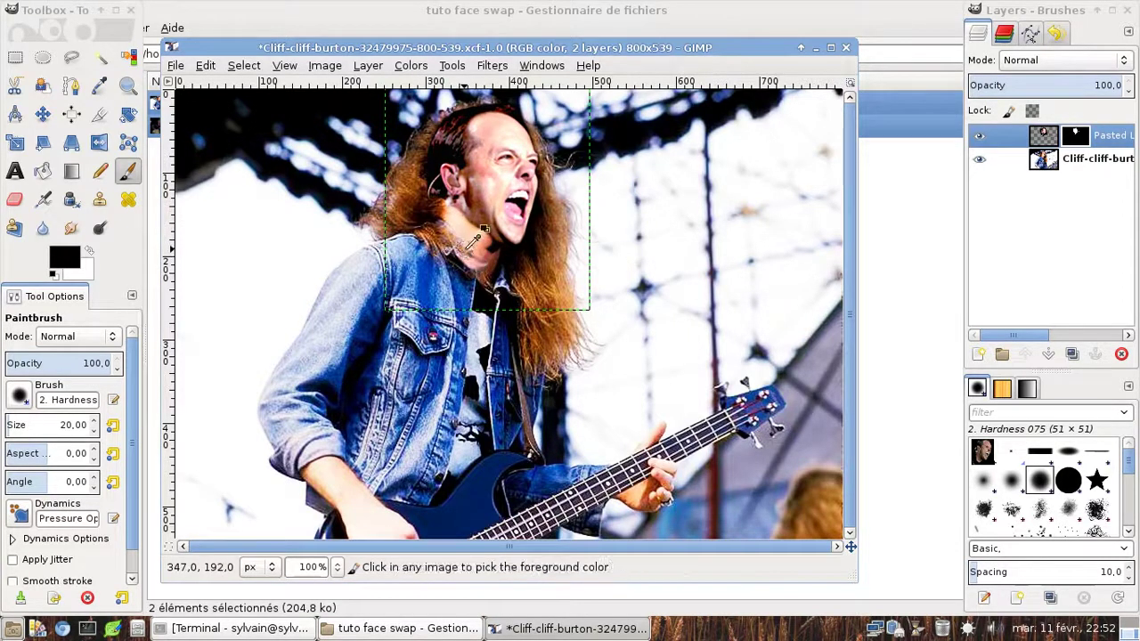
pyautogui.hotkey('ctrl', 'z')
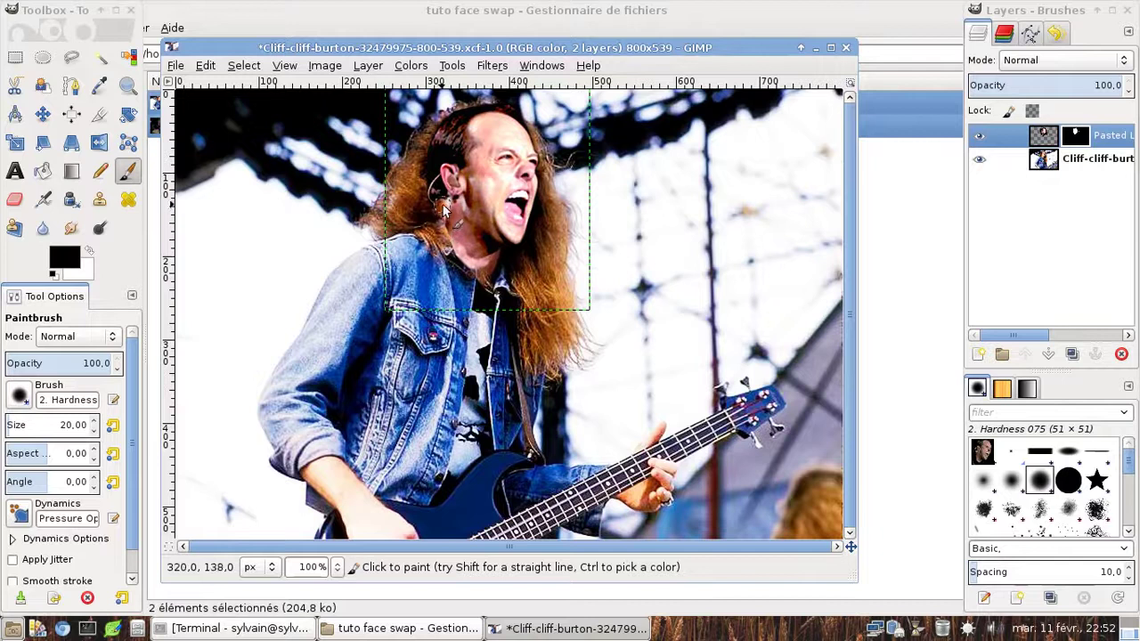
# Undo the accidental shift of the layer mask and nudge the pasted face layer itself slightly across the head.
pyautogui.press('m')
pyautogui.moveTo(484, 223); pyautogui.dragTo(485, 222)
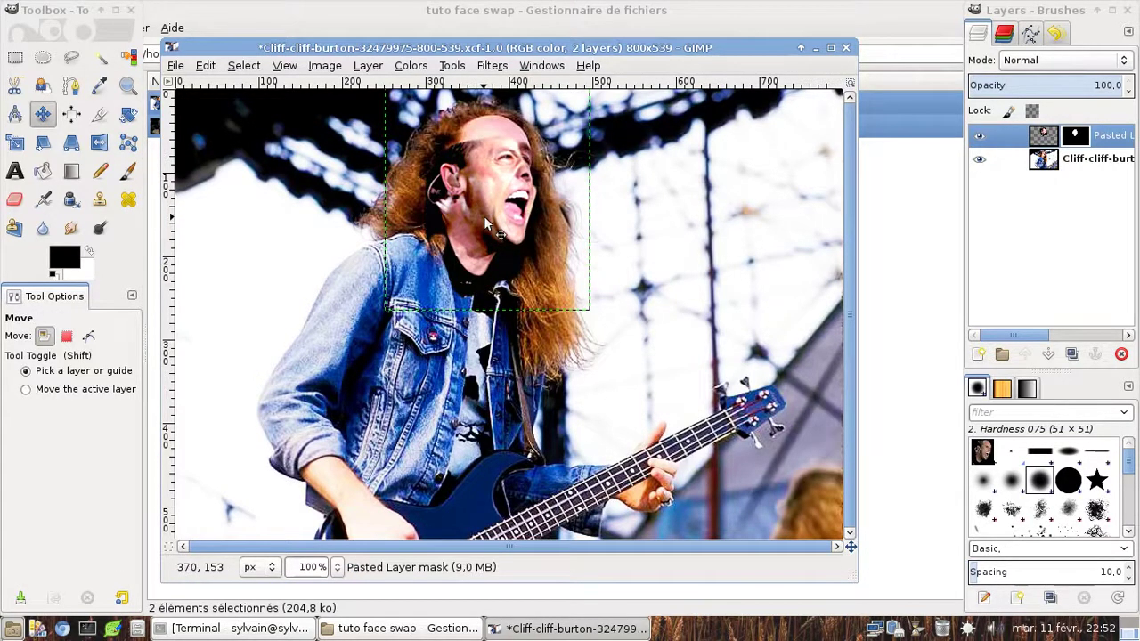
pyautogui.hotkey('ctrl', 'z')
pyautogui.click(1043, 135)
pyautogui.moveTo(481, 145)
pyautogui.mouseDown()
pyautogui.moveTo(494, 171)
pyautogui.moveTo(485, 146)
pyautogui.moveTo(479, 169)
pyautogui.moveTo(484, 146)
pyautogui.mouseUp()
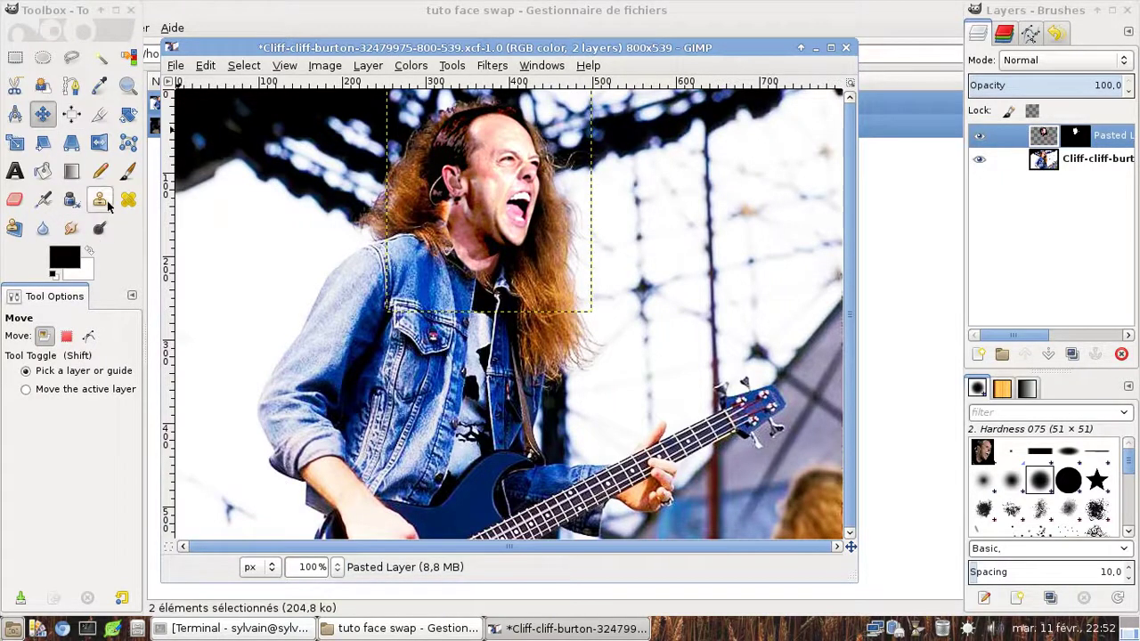
# Paint black on the face's layer mask around the hairline, temple and neck to reveal Cliff Burton's hair, and keep the strokes.
pyautogui.click(128, 171)
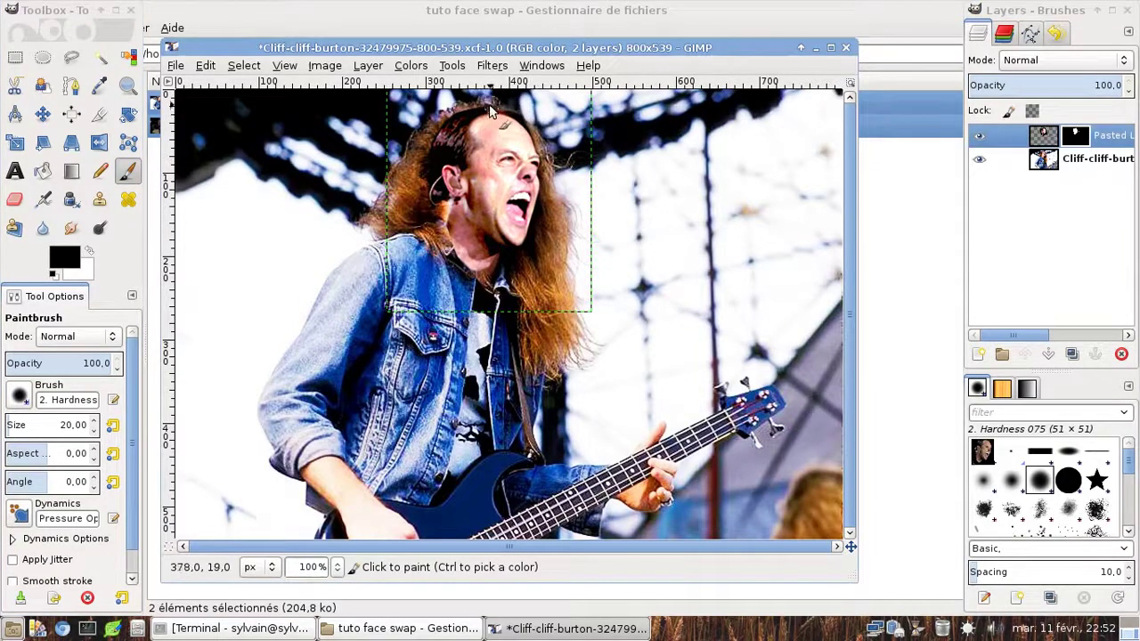
pyautogui.moveTo(471, 120)
pyautogui.mouseDown()
pyautogui.moveTo(534, 131)
pyautogui.moveTo(491, 116)
pyautogui.moveTo(445, 135)
pyautogui.moveTo(456, 117)
pyautogui.moveTo(434, 138)
pyautogui.moveTo(415, 210)
pyautogui.moveTo(431, 170)
pyautogui.moveTo(418, 203)
pyautogui.moveTo(420, 191)
pyautogui.moveTo(460, 232)
pyautogui.moveTo(429, 257)
pyautogui.moveTo(417, 233)
pyautogui.moveTo(457, 253)
pyautogui.moveTo(444, 260)
pyautogui.moveTo(428, 253)
pyautogui.moveTo(483, 275)
pyautogui.mouseUp()
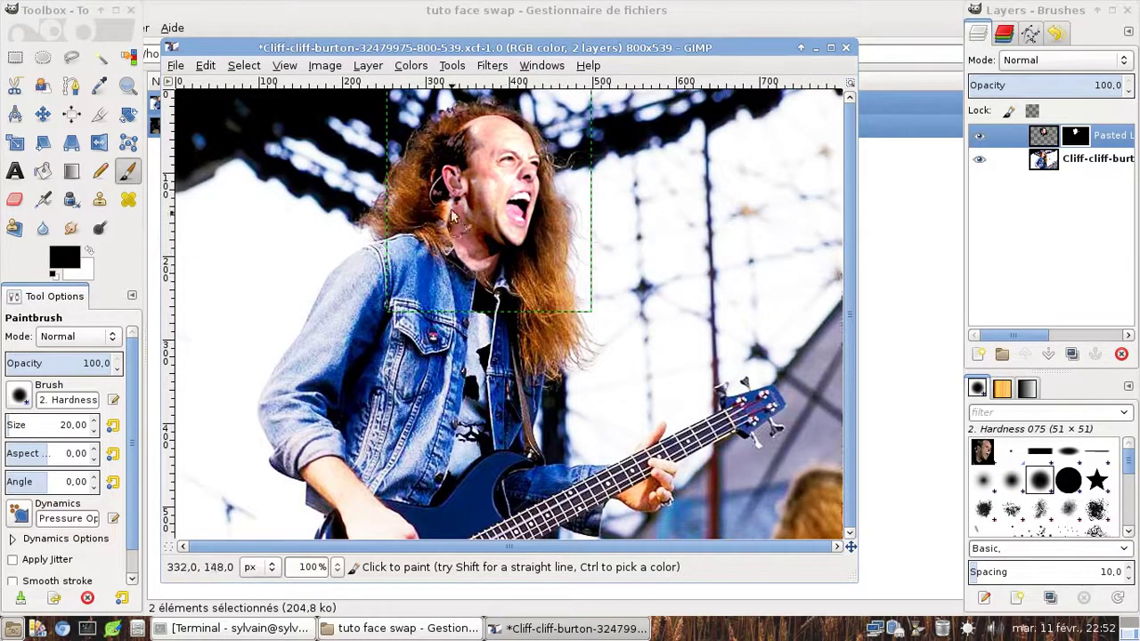
pyautogui.hotkey('ctrl', 'z')
pyautogui.hotkey('ctrl', 'z')
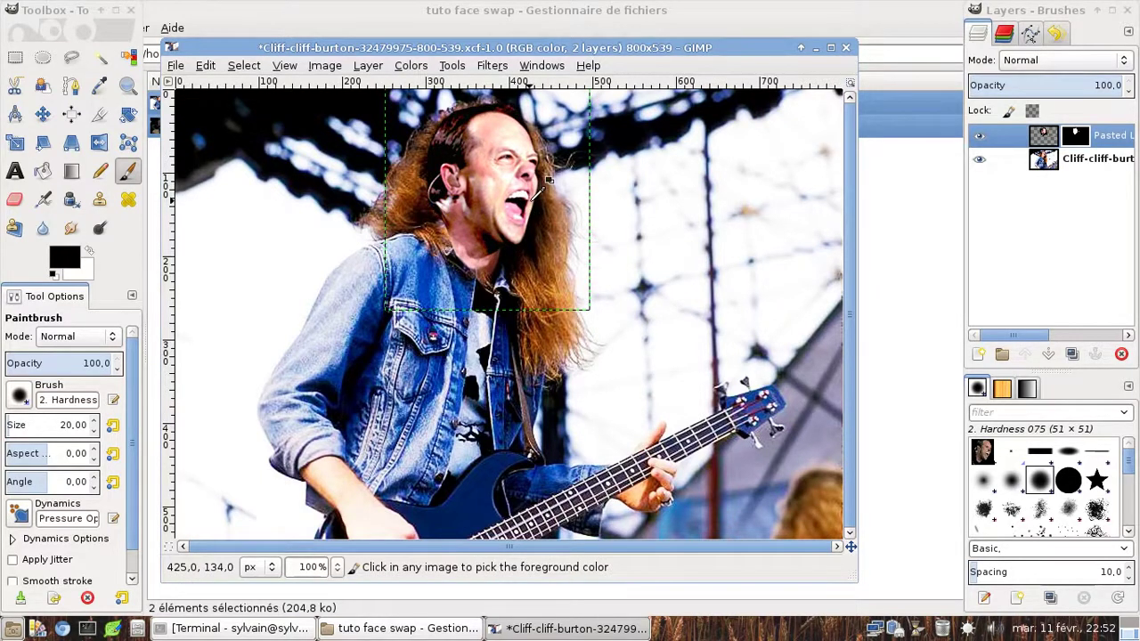
pyautogui.hotkey('ctrl', 'z')
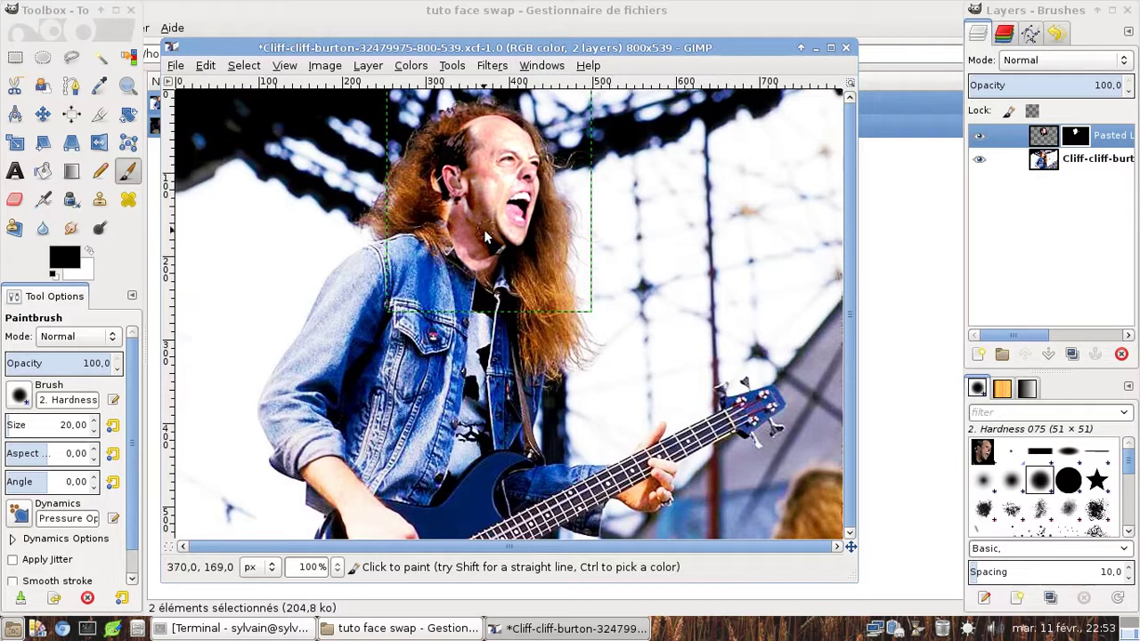
pyautogui.press('m')
pyautogui.moveTo(502, 201); pyautogui.dragTo(509, 191)
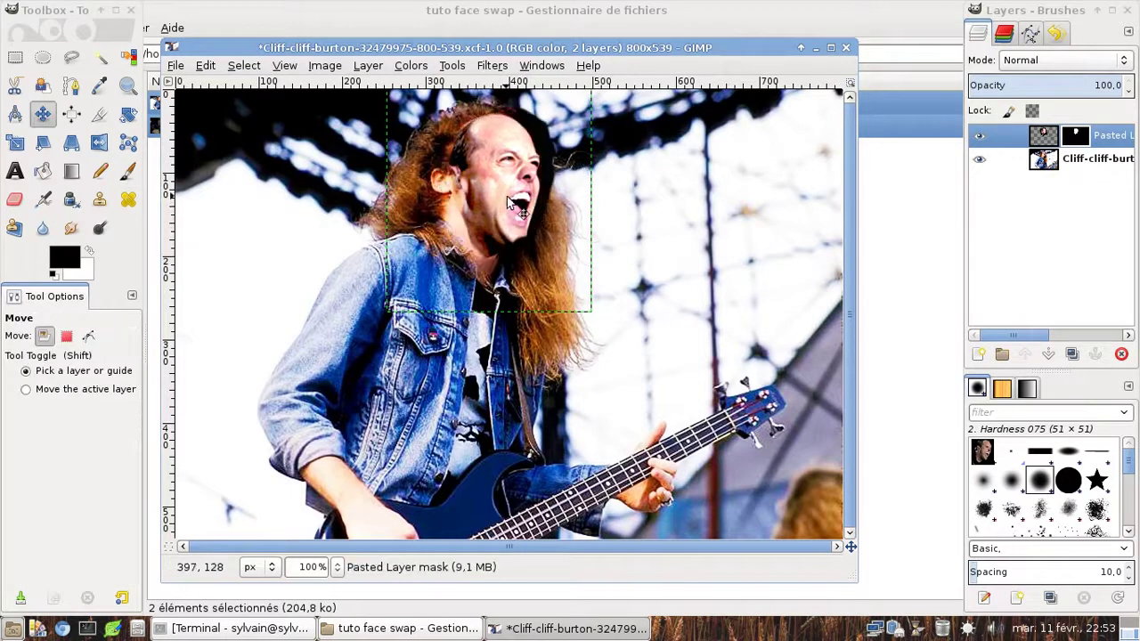
pyautogui.hotkey('ctrl', 'z')
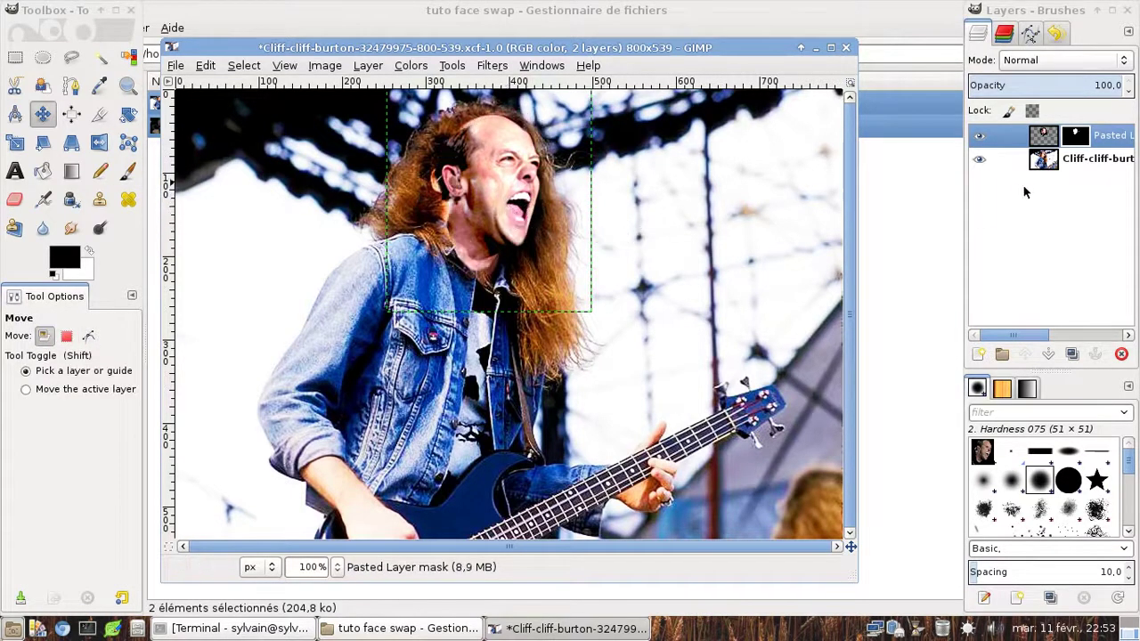
# Compare the pasted face with the photo beneath at reduced opacity, restore 100 opacity, and nudge the face layer slightly up and left.
pyautogui.moveTo(1103, 86)
pyautogui.mouseDown()
pyautogui.moveTo(1091, 94)
pyautogui.moveTo(1116, 95)
pyautogui.mouseUp()
pyautogui.click(1128, 83)
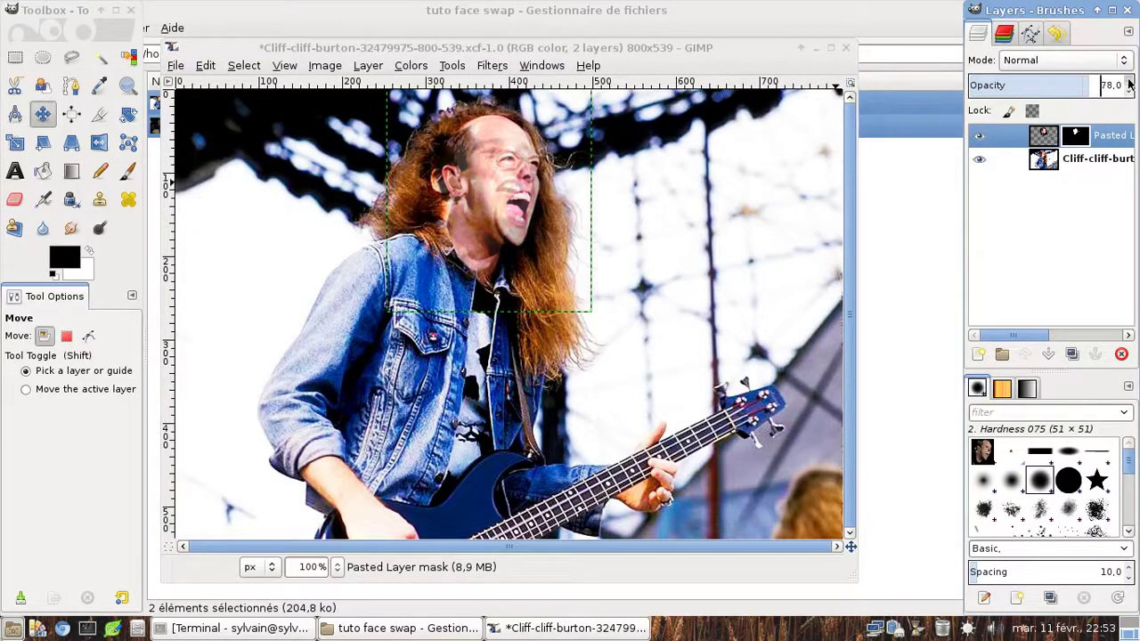
pyautogui.click(978, 158)
pyautogui.click(978, 159)
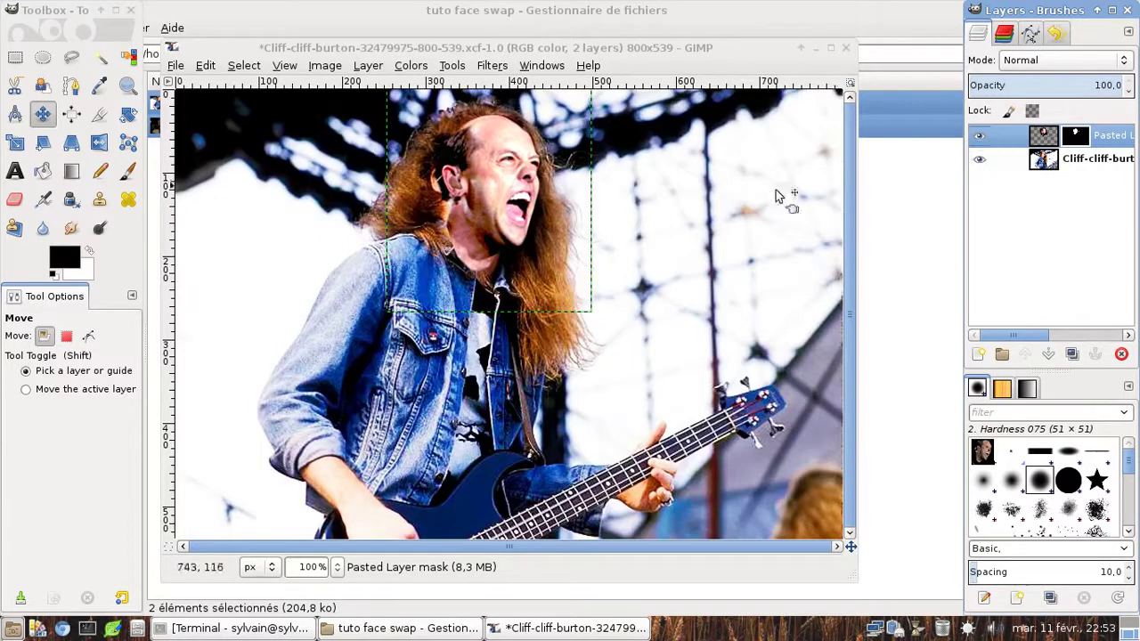
pyautogui.click(1043, 136)
pyautogui.moveTo(502, 186); pyautogui.dragTo(495, 179)
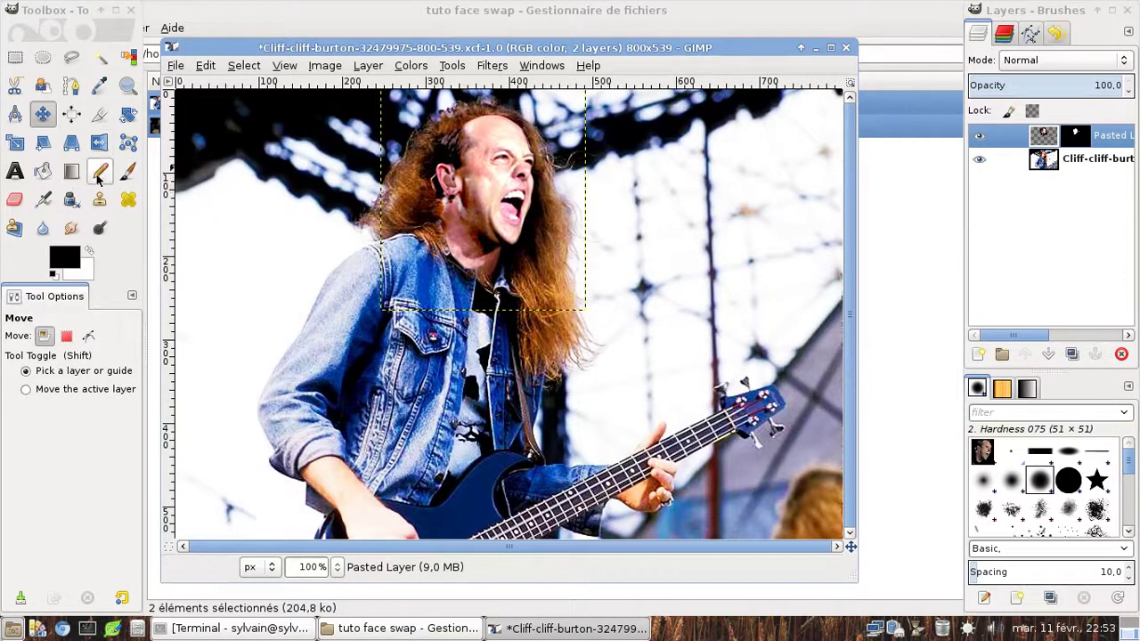
# Outline the dark hair patch above the ear on the pasted face layer with Free Select.
pyautogui.click(127, 171)
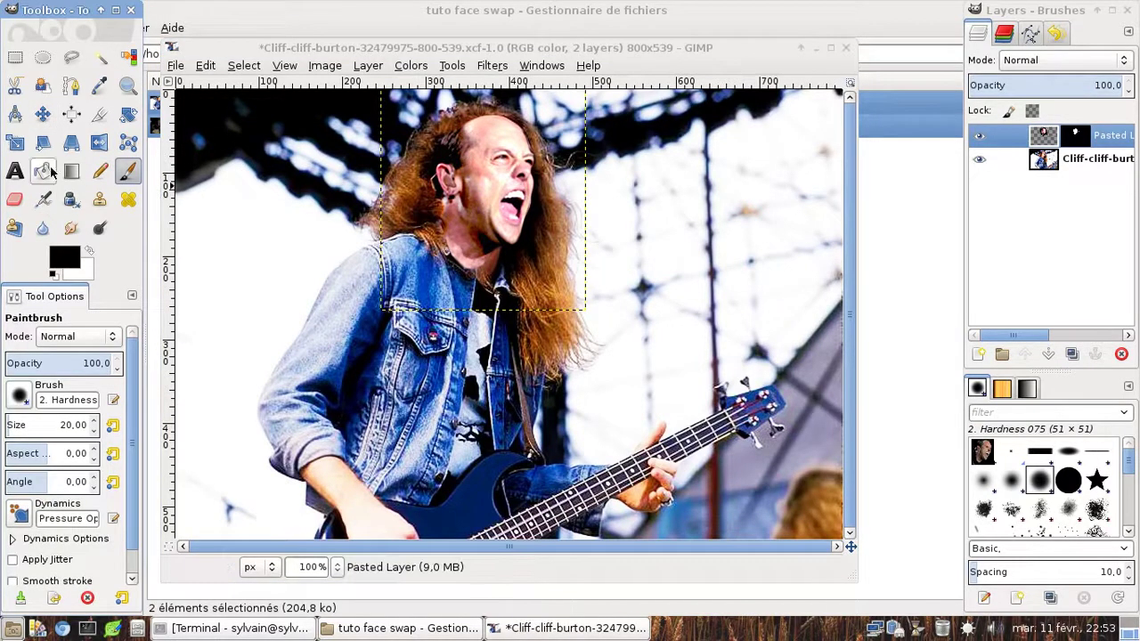
pyautogui.click(71, 58)
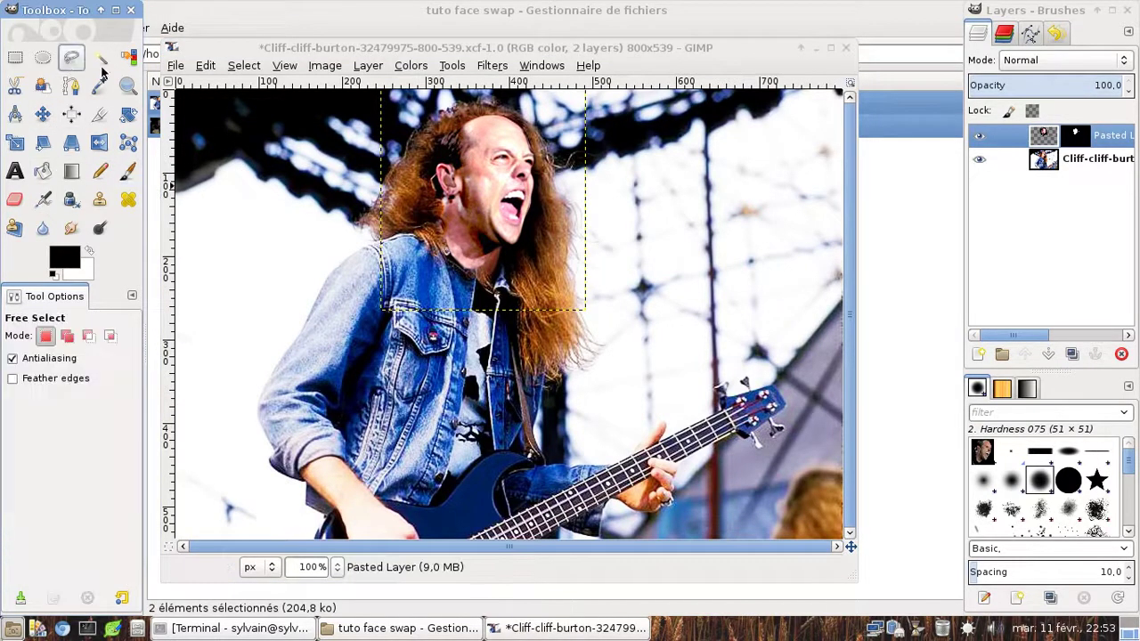
pyautogui.click(430, 170)
pyautogui.moveTo(438, 163)
pyautogui.mouseDown()
pyautogui.moveTo(463, 157)
pyautogui.moveTo(462, 127)
pyautogui.moveTo(439, 136)
pyautogui.moveTo(427, 172)
pyautogui.mouseUp()
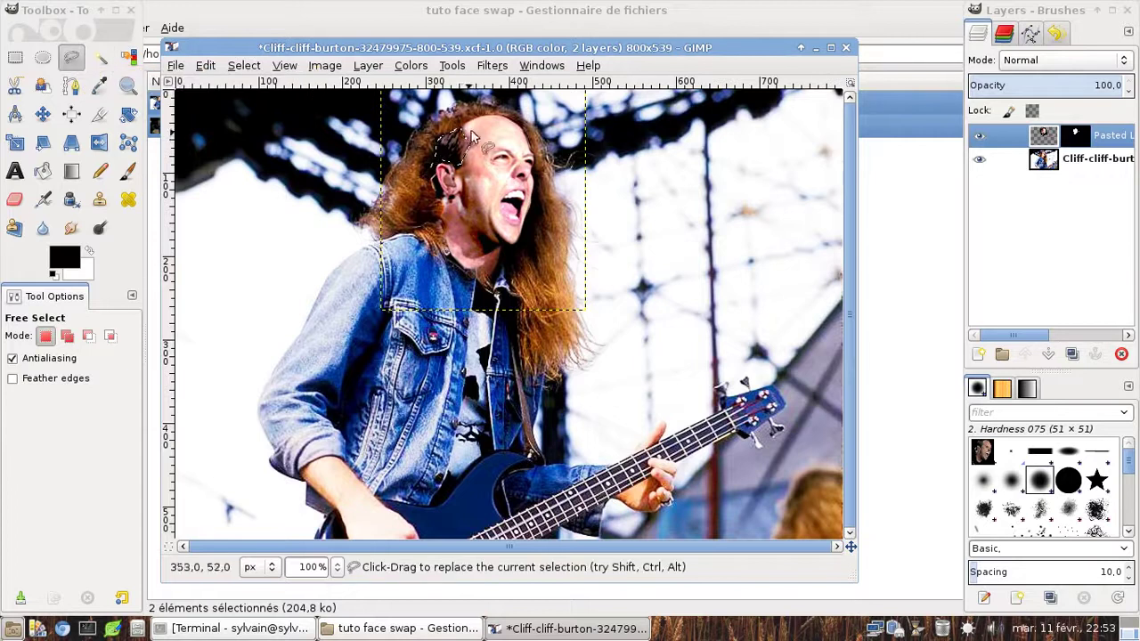
# Raise the Red channel's curve for the selected hair patch in the shadows, midtones and highlights.
pyautogui.click(412, 66)
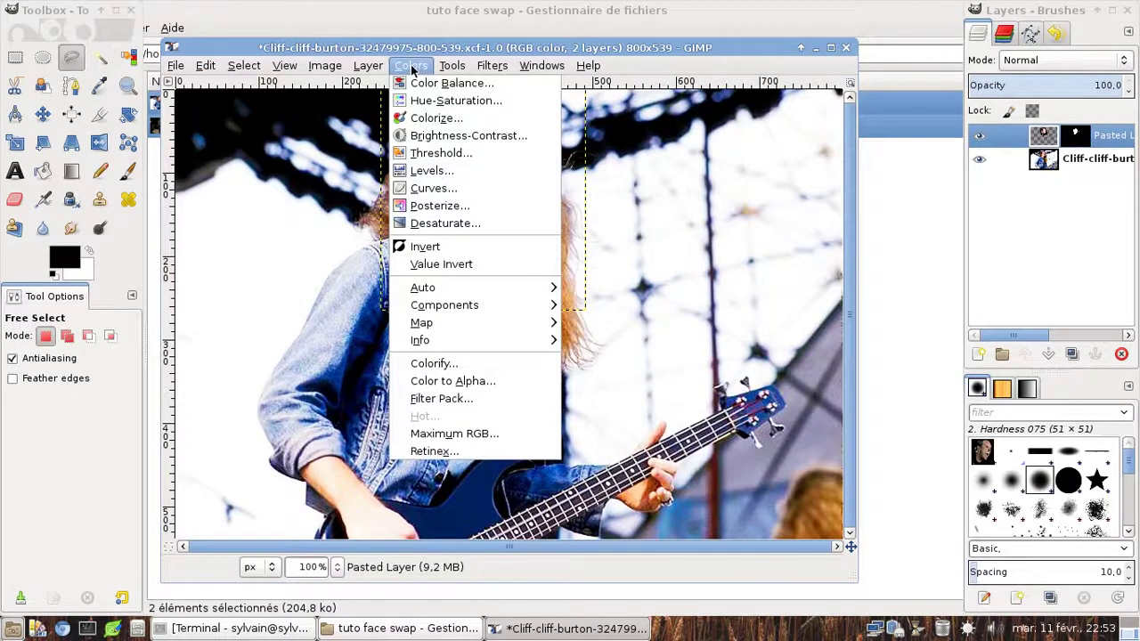
pyautogui.click(434, 188)
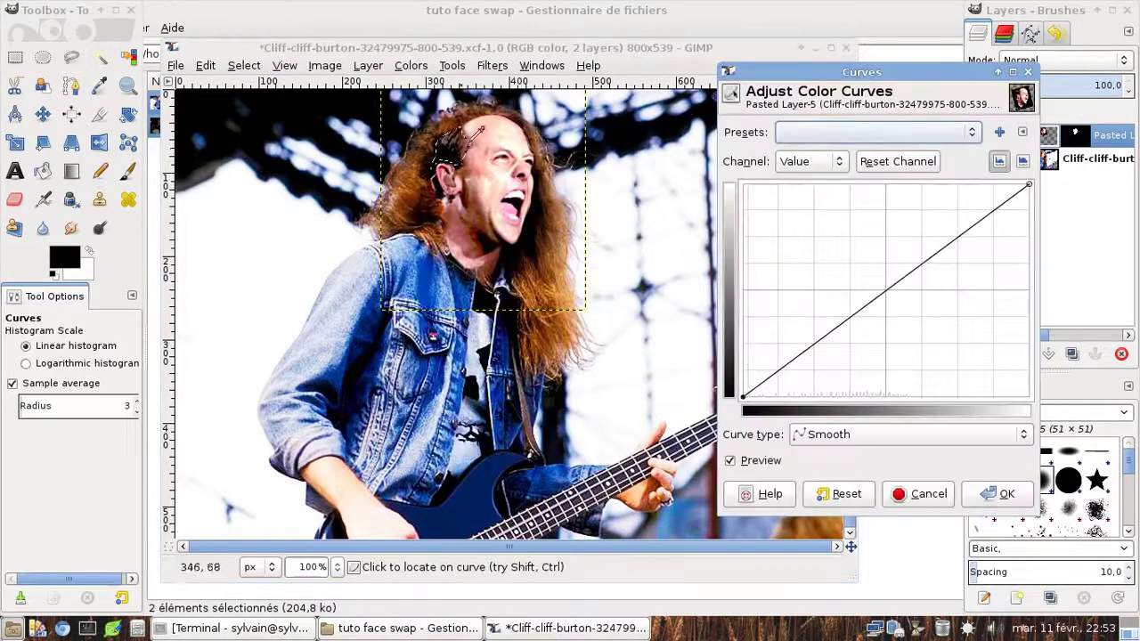
pyautogui.click(826, 162)
pyautogui.click(805, 179)
pyautogui.moveTo(803, 350); pyautogui.dragTo(859, 284)
pyautogui.moveTo(936, 243); pyautogui.dragTo(940, 236)
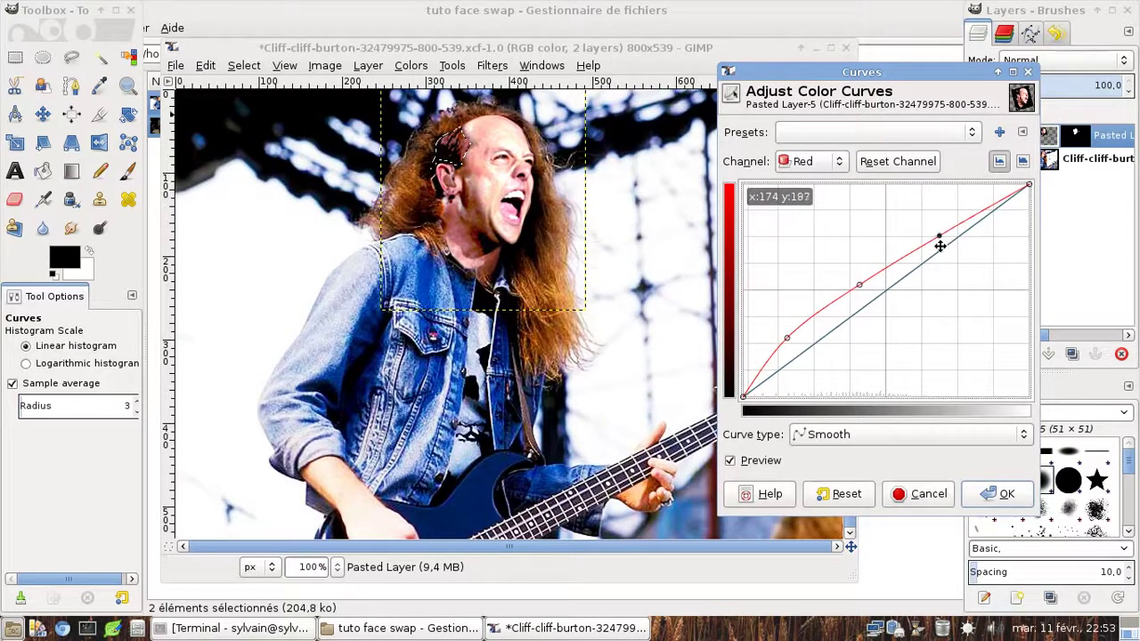
# Lower the Blue channel's curve in the darker tones of the hair patch and apply the Curves adjustment.
pyautogui.click(791, 161)
pyautogui.click(806, 202)
pyautogui.moveTo(803, 338); pyautogui.dragTo(825, 365)
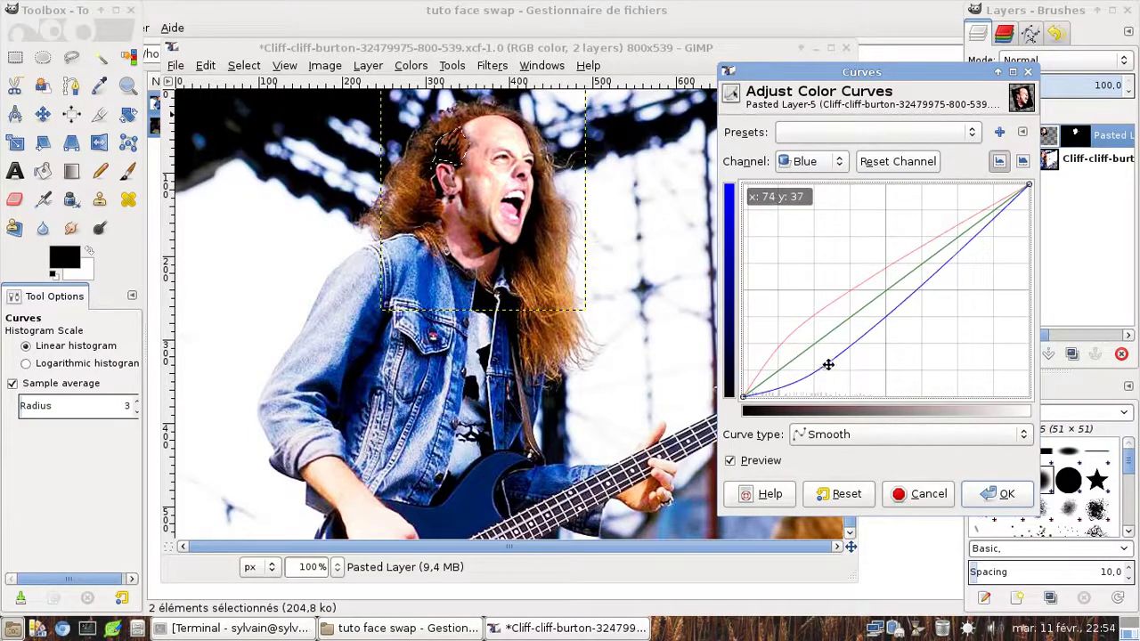
pyautogui.click(1004, 494)
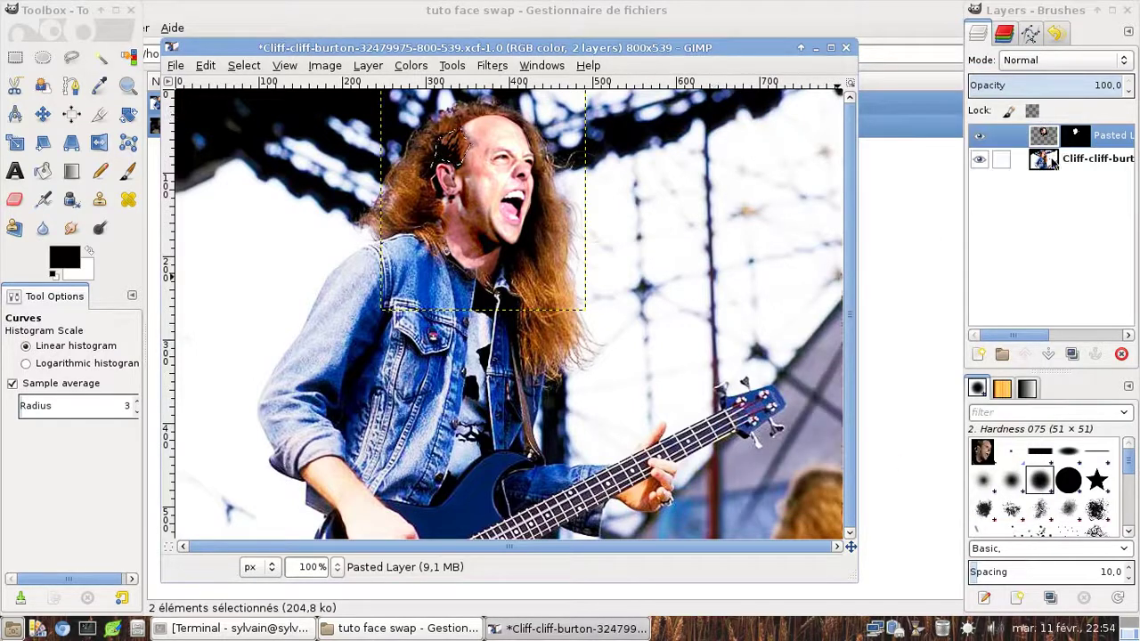
# Make the Cliff Burton background layer active and clear the hair selection.
pyautogui.click(1053, 160)
pyautogui.click(244, 65)
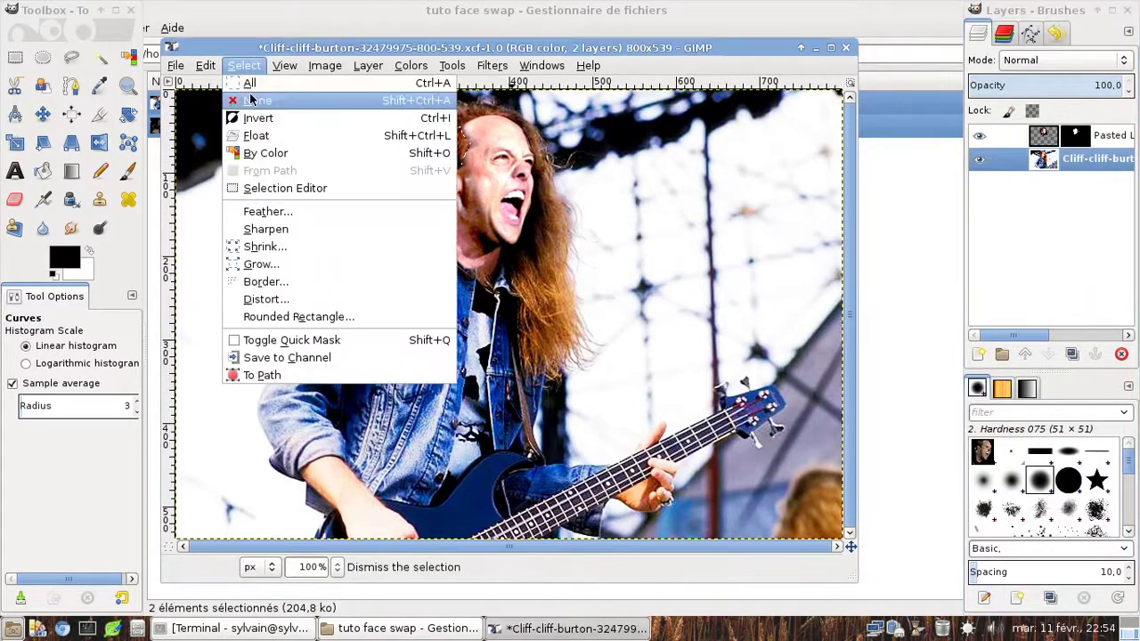
pyautogui.click(250, 99)
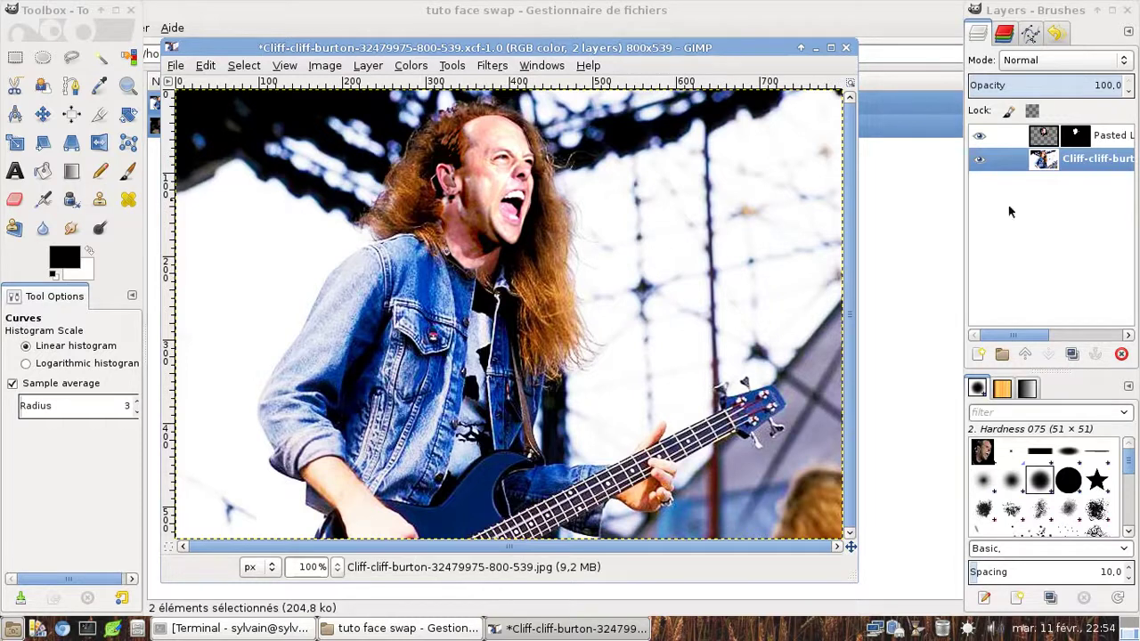
# Try softening the pasted face's layer mask with a Gaussian Blur of 50 px horizontally and vertically.
pyautogui.click(1072, 134)
pyautogui.click(451, 65)
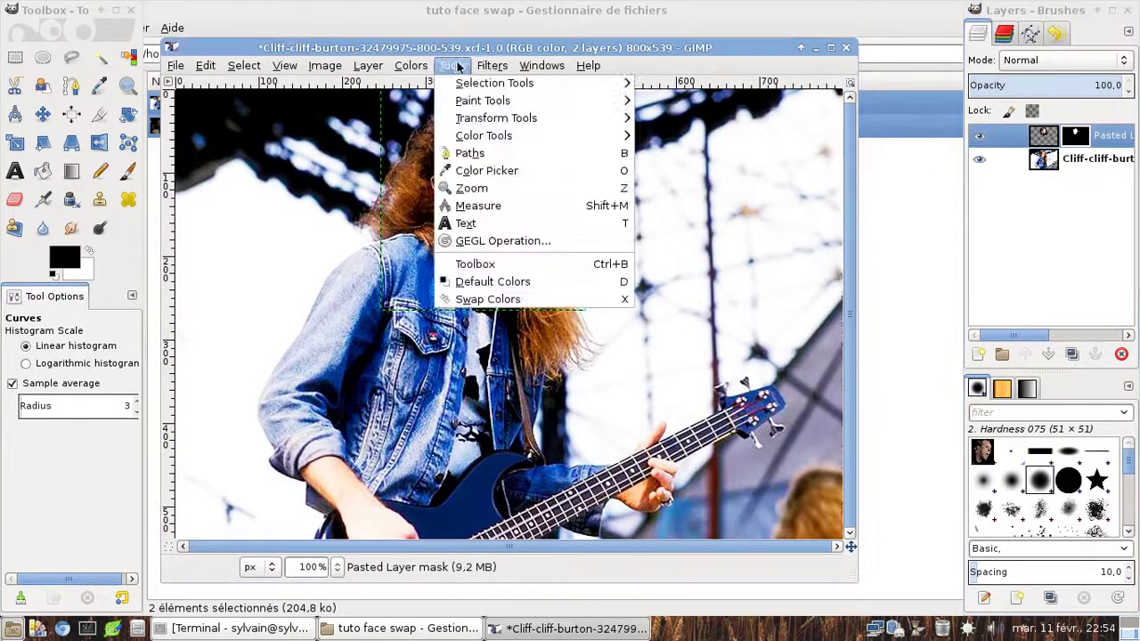
pyautogui.moveTo(495, 71)
pyautogui.moveTo(507, 140)
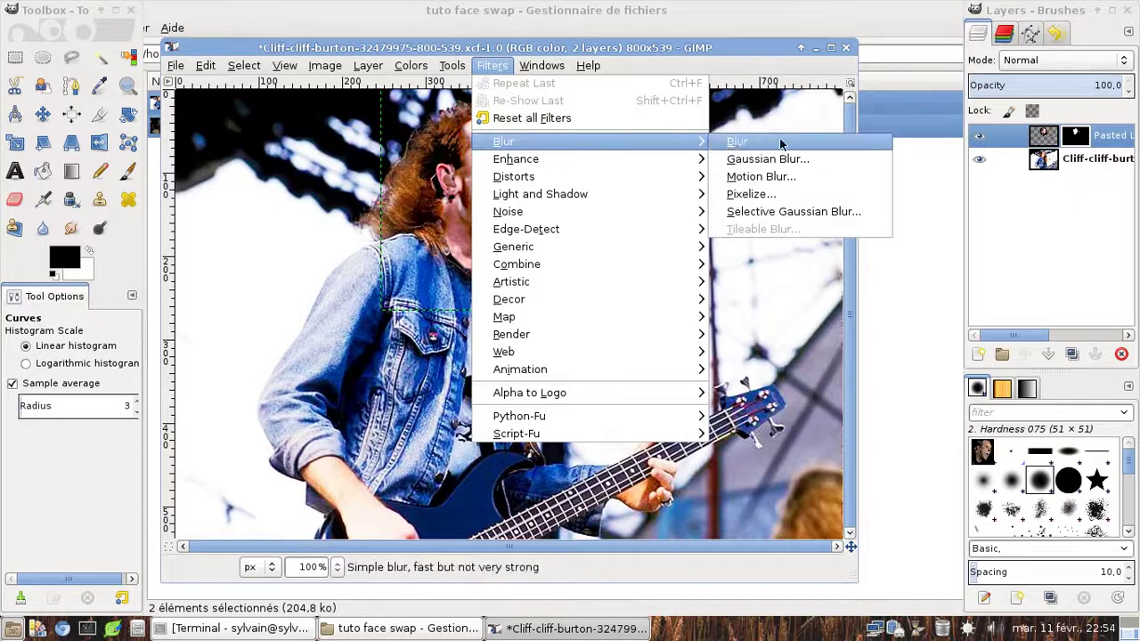
pyautogui.click(801, 158)
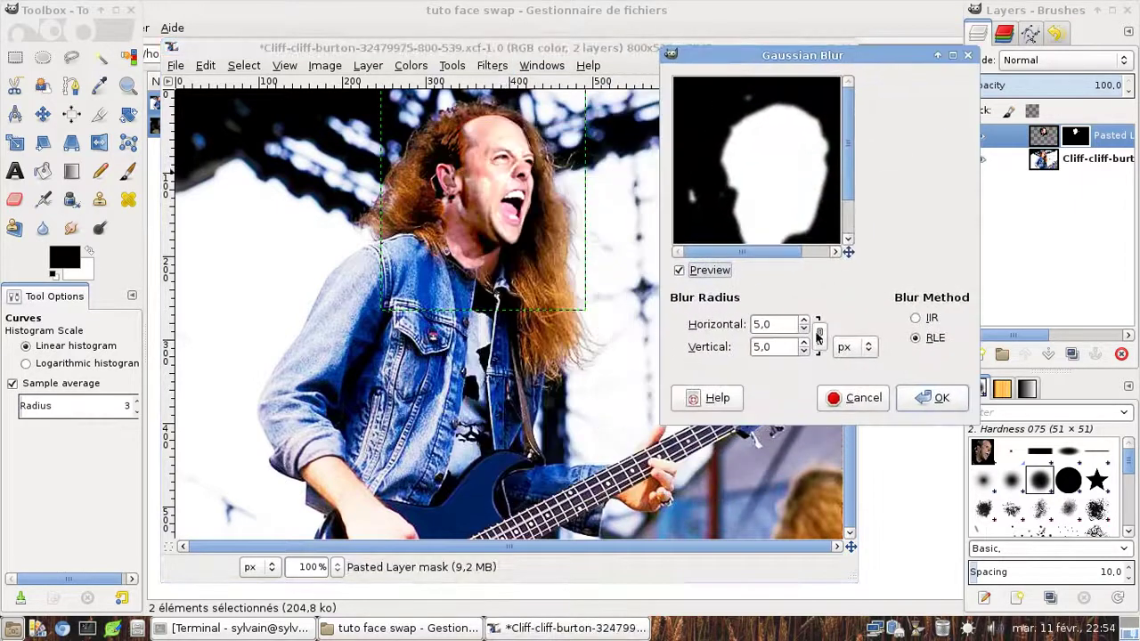
pyautogui.click(806, 320)
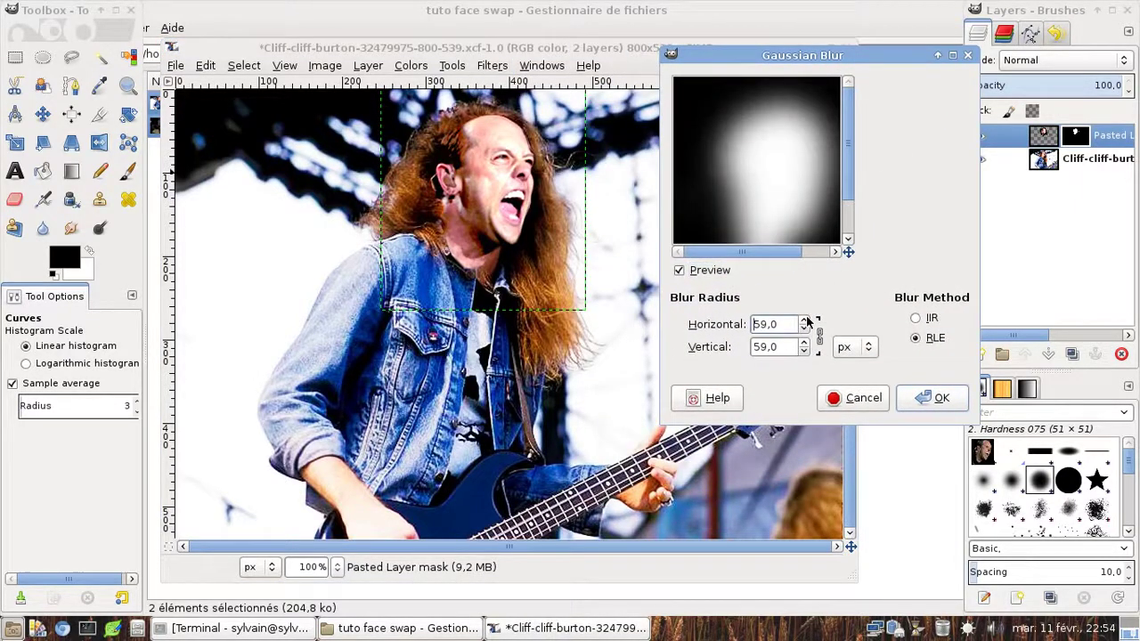
pyautogui.click(806, 329)
pyautogui.click(926, 397)
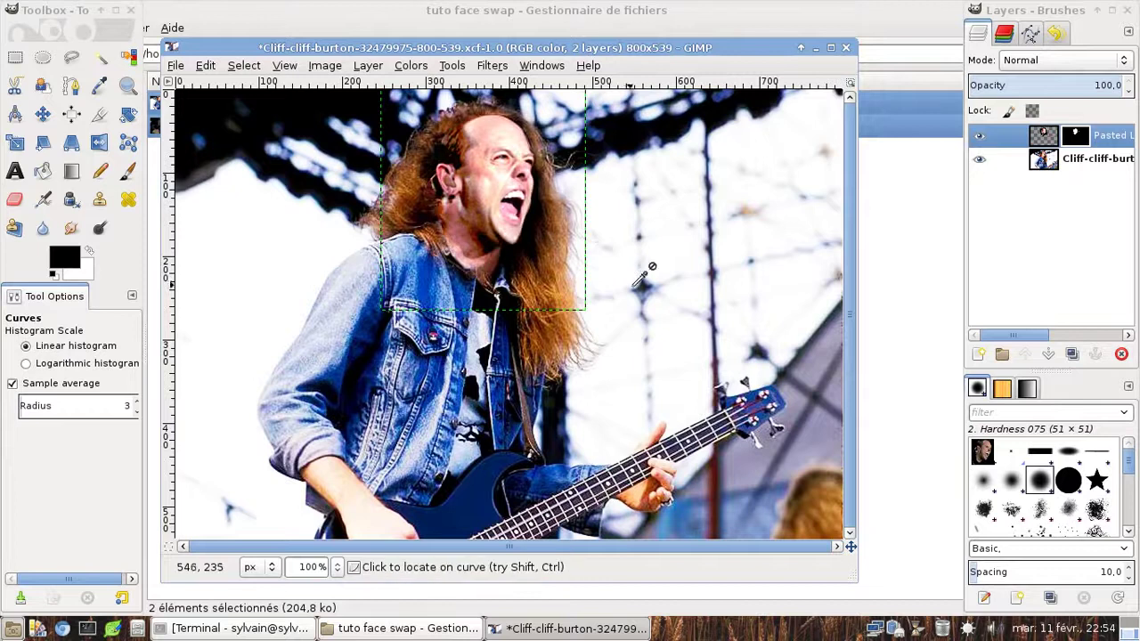
# Try a Gaussian Blur on the face's layer mask with unlinked radii of 50 px horizontal and 24 px vertical.
pyautogui.click(488, 66)
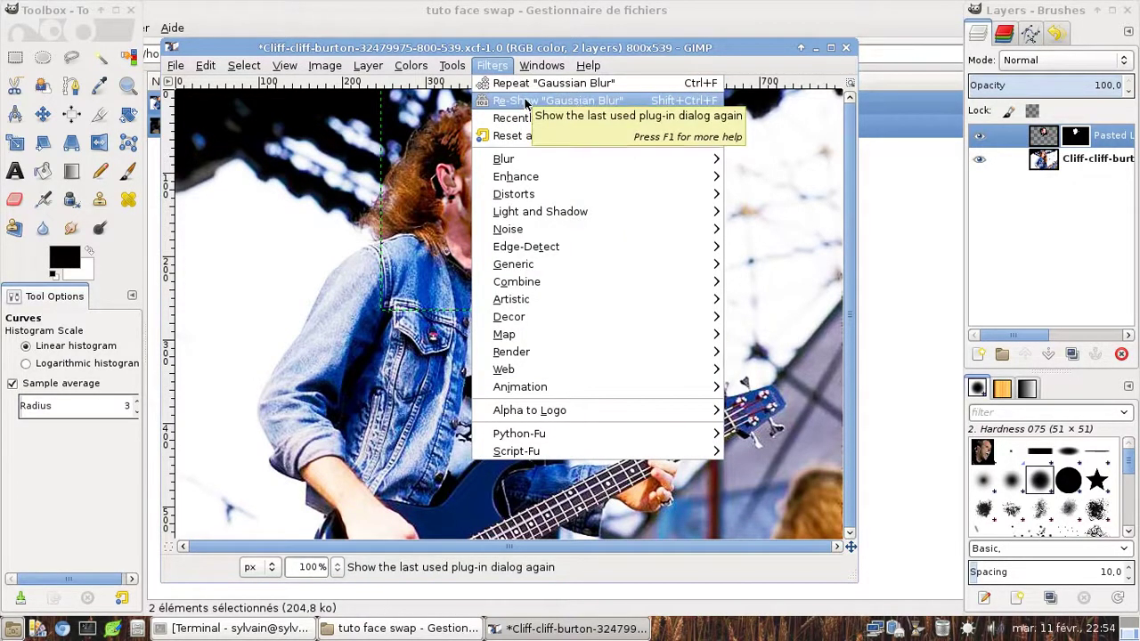
pyautogui.click(525, 102)
pyautogui.moveTo(575, 130); pyautogui.dragTo(872, 92)
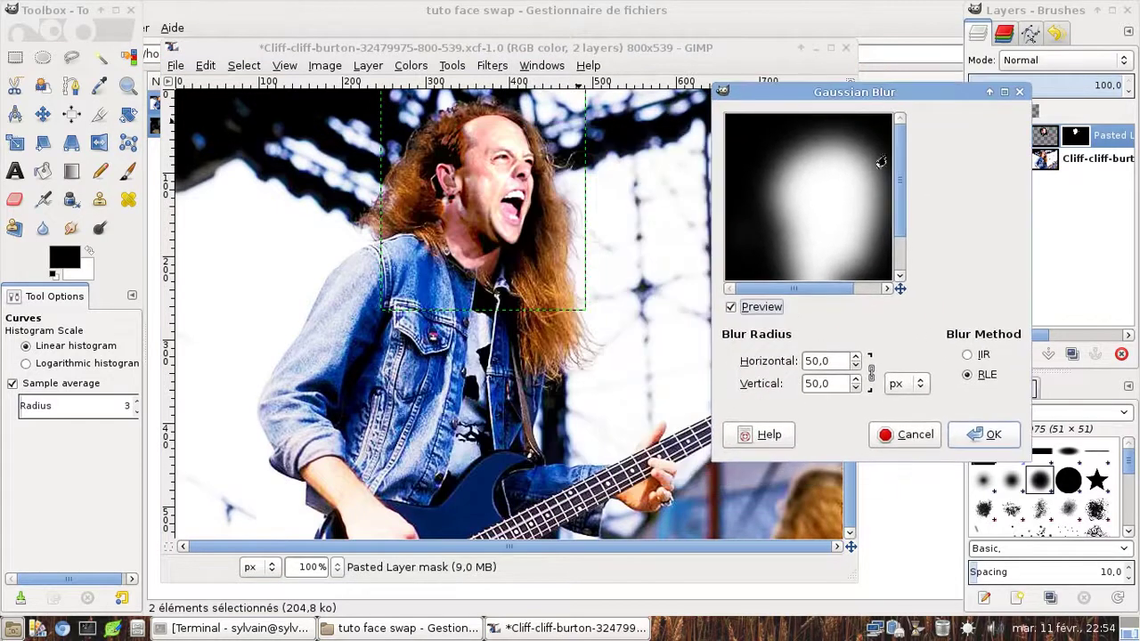
pyautogui.click(875, 383)
pyautogui.click(857, 388)
pyautogui.click(857, 379)
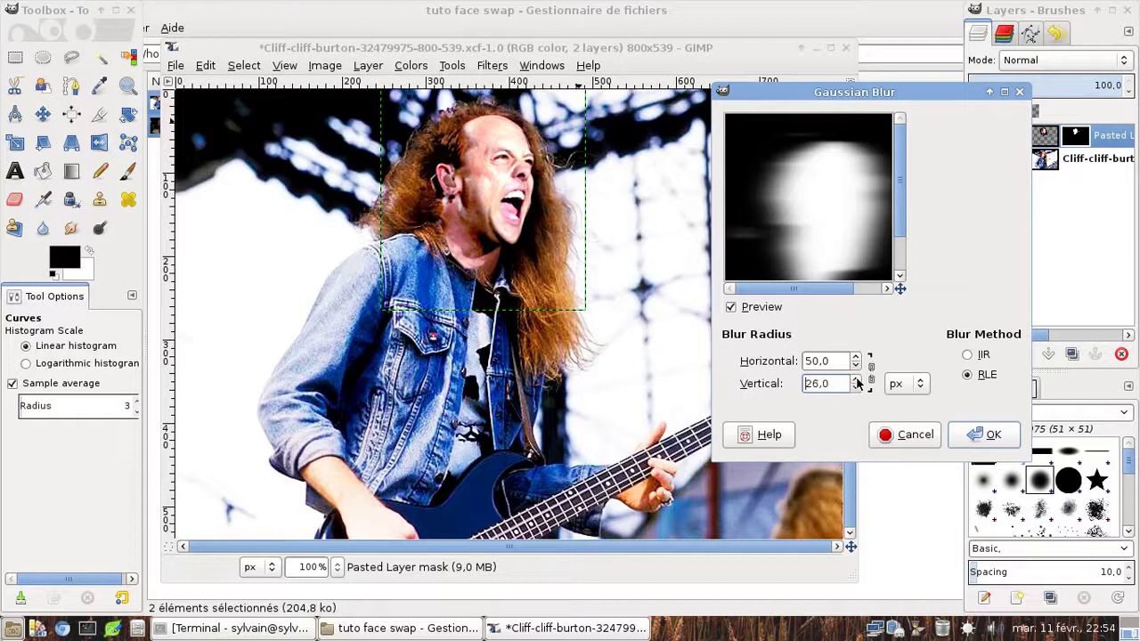
pyautogui.click(853, 389)
pyautogui.click(855, 390)
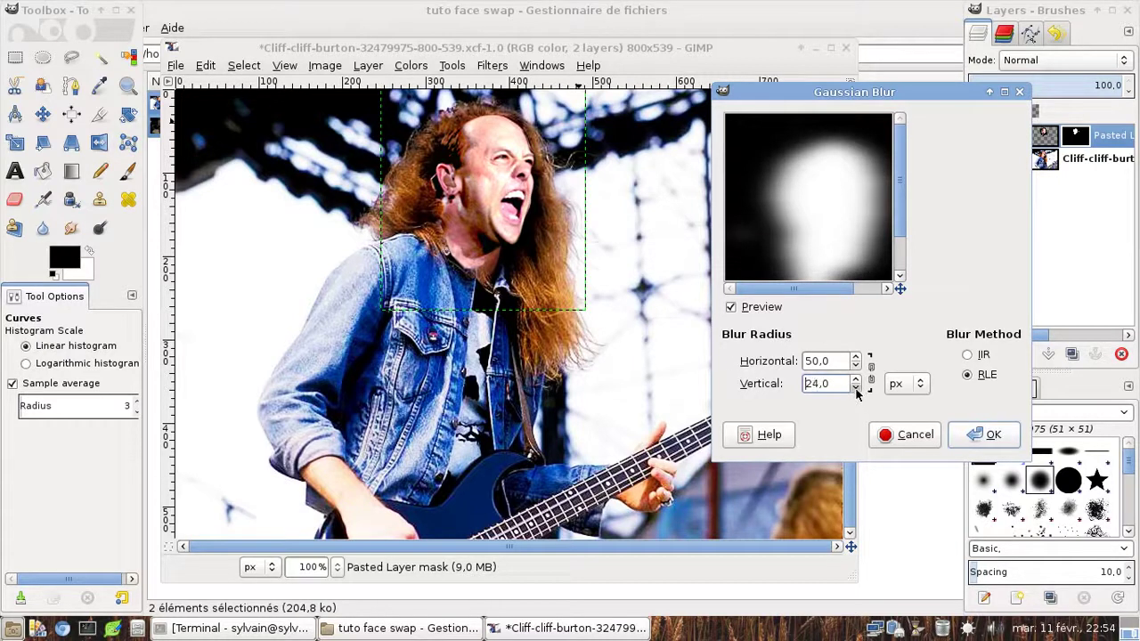
pyautogui.click(987, 435)
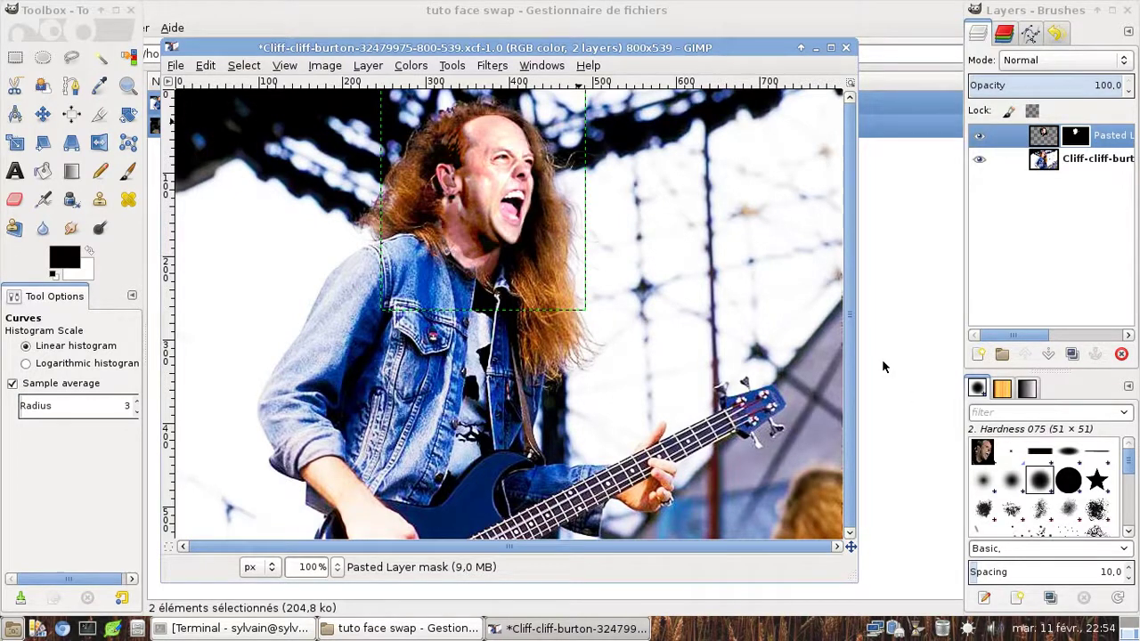
# Try a weaker Gaussian Blur on the face's layer mask, with radii of 30 px horizontal and 20 px vertical.
pyautogui.click(486, 69)
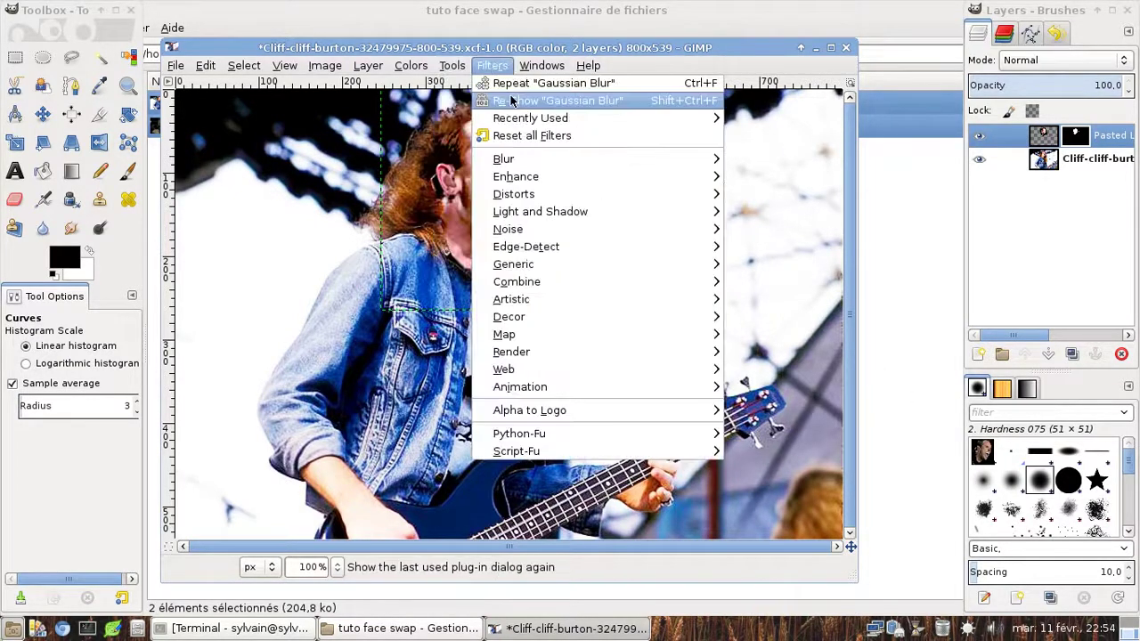
pyautogui.click(510, 98)
pyautogui.moveTo(577, 122); pyautogui.dragTo(828, 118)
pyautogui.scroll(-7, 808, 407)
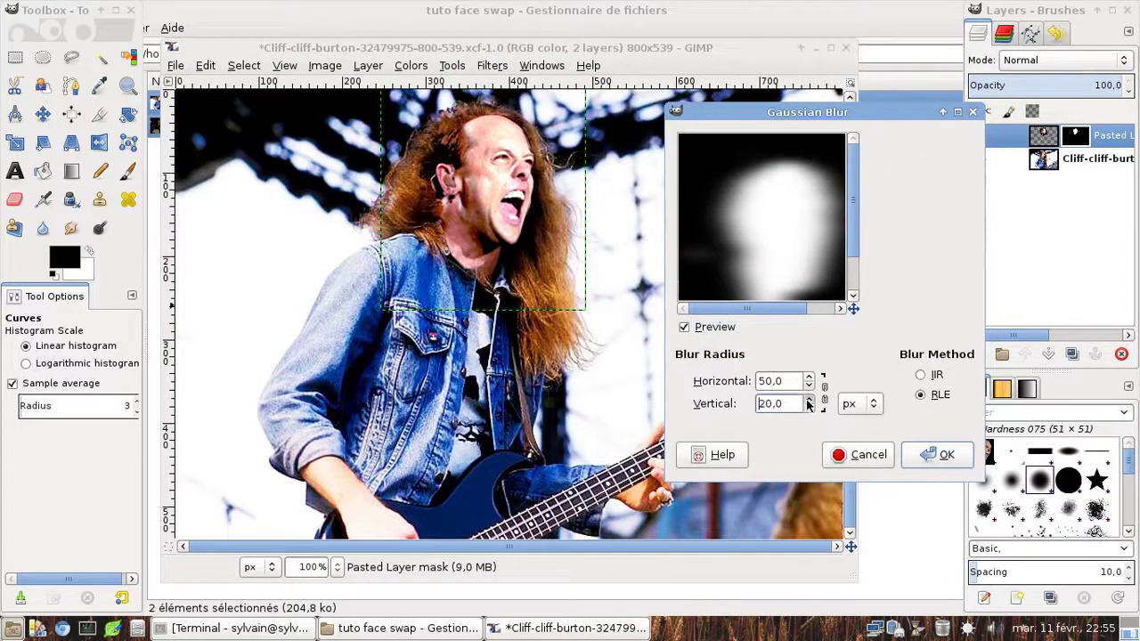
pyautogui.scroll(-6, 810, 384)
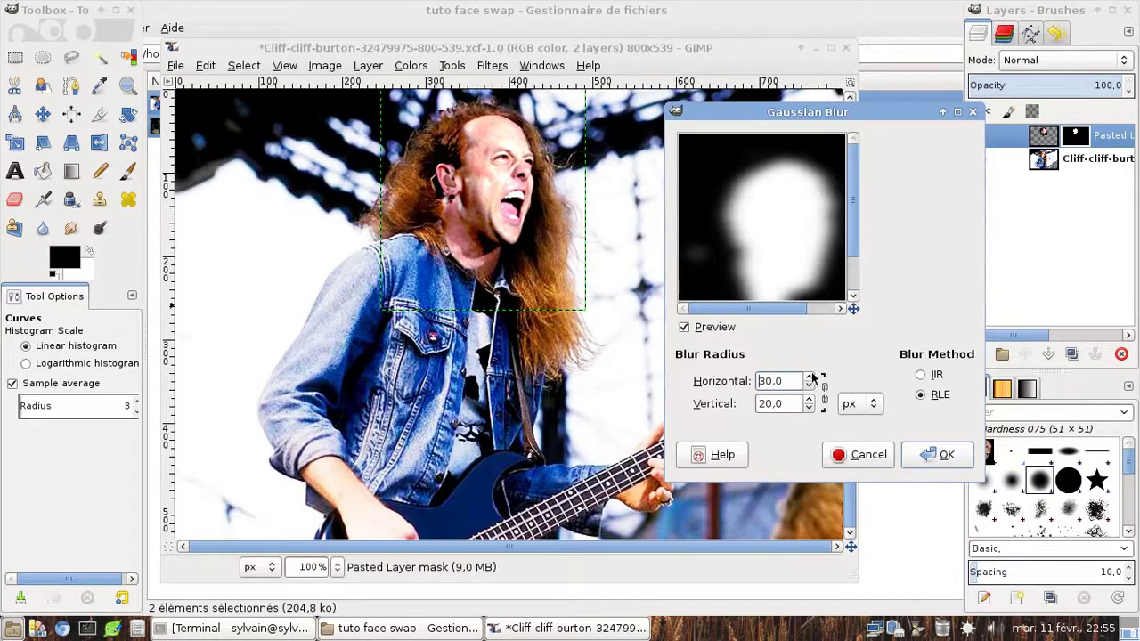
pyautogui.click(945, 456)
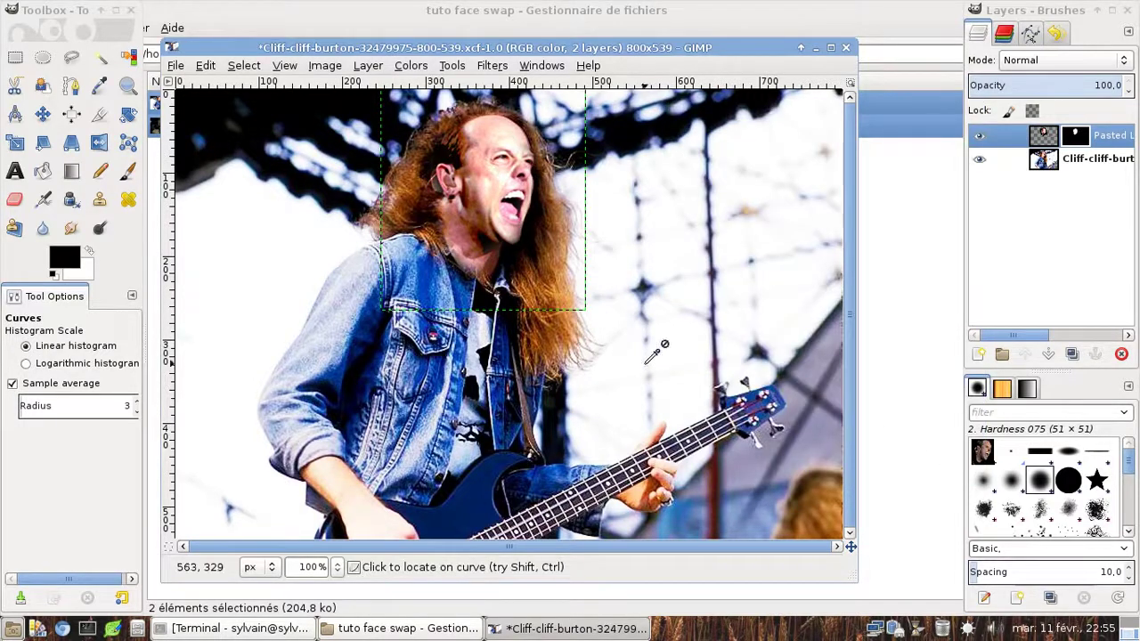
# Try shifting the layer mask and the pasted face layer slightly over the head, and undo the changes.
pyautogui.press('m')
pyautogui.moveTo(493, 186); pyautogui.dragTo(497, 184)
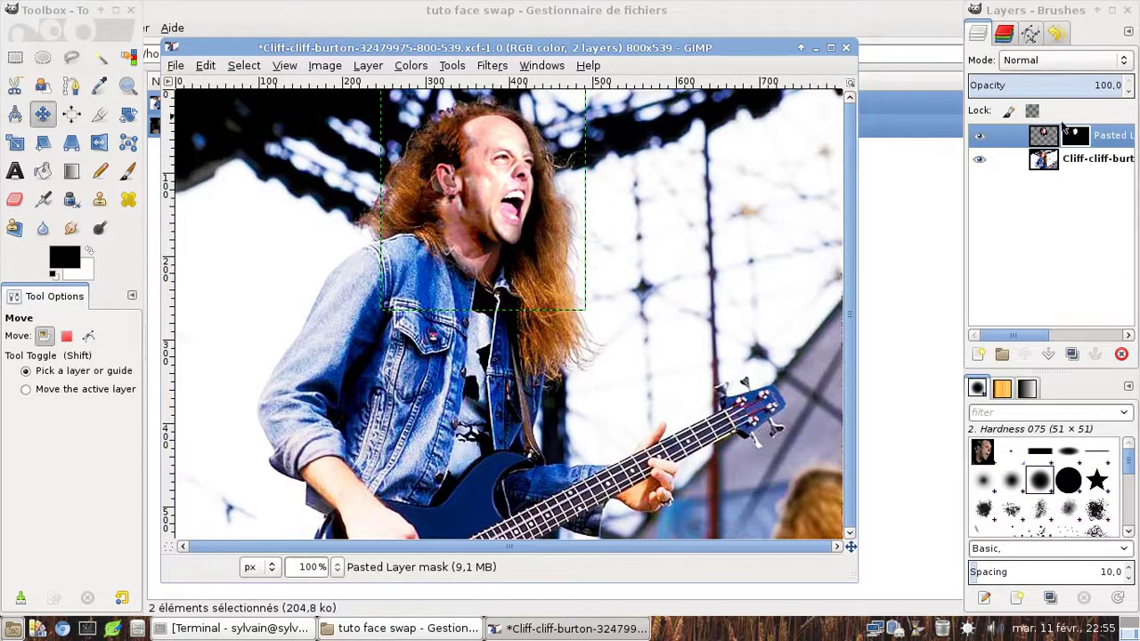
pyautogui.click(1044, 135)
pyautogui.moveTo(485, 174); pyautogui.dragTo(481, 172)
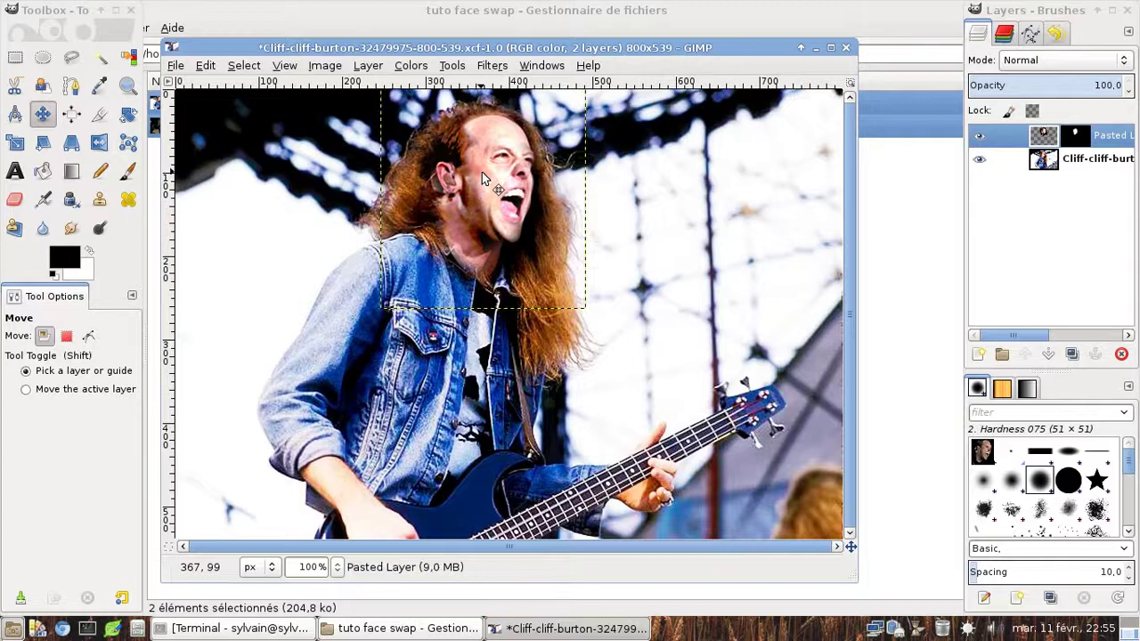
pyautogui.hotkey('ctrl', 'z')
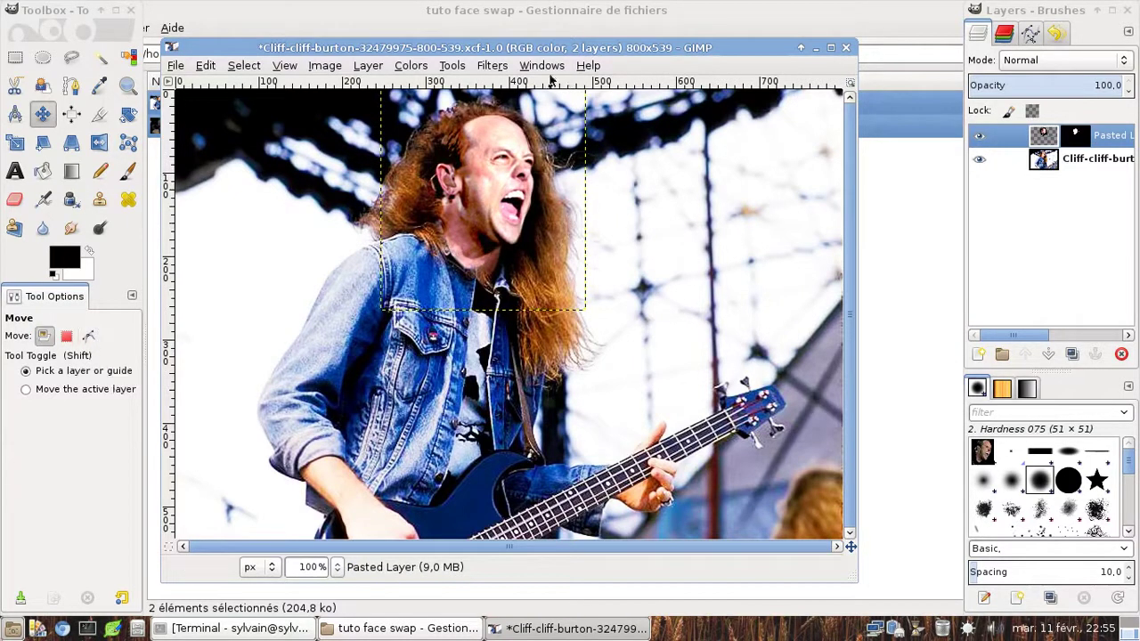
# Try a Gaussian Blur of 20 px horizontal and 15 px vertical on the pasted face layer itself, and undo it.
pyautogui.click(488, 66)
pyautogui.click(570, 101)
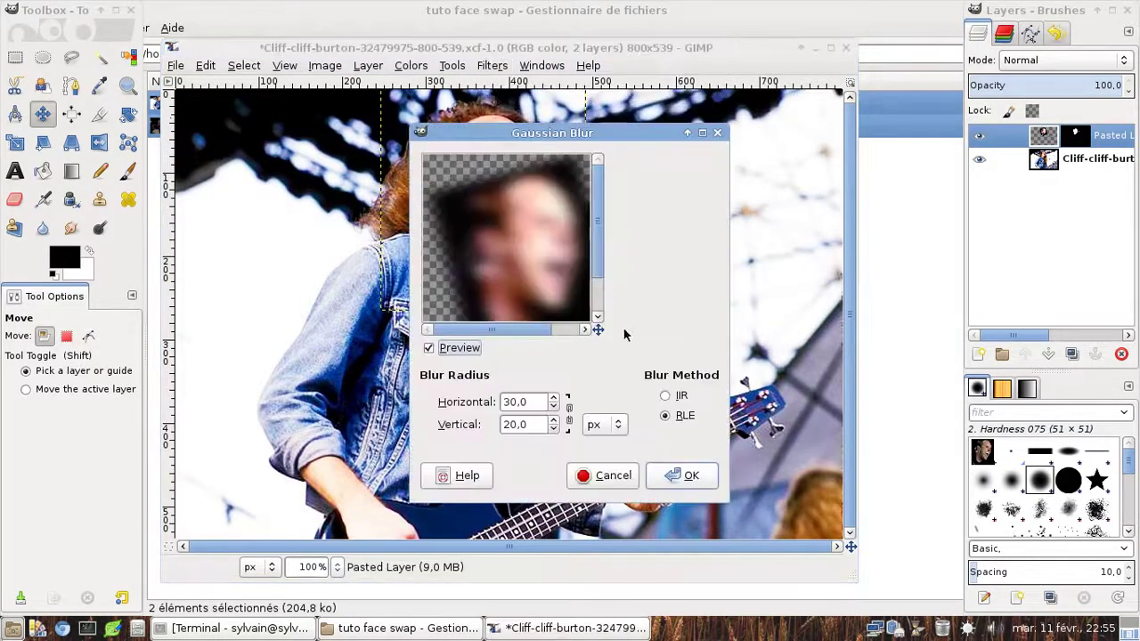
pyautogui.click(553, 406)
pyautogui.click(553, 406)
pyautogui.click(553, 406)
pyautogui.click(553, 429)
pyautogui.click(553, 429)
pyautogui.click(553, 429)
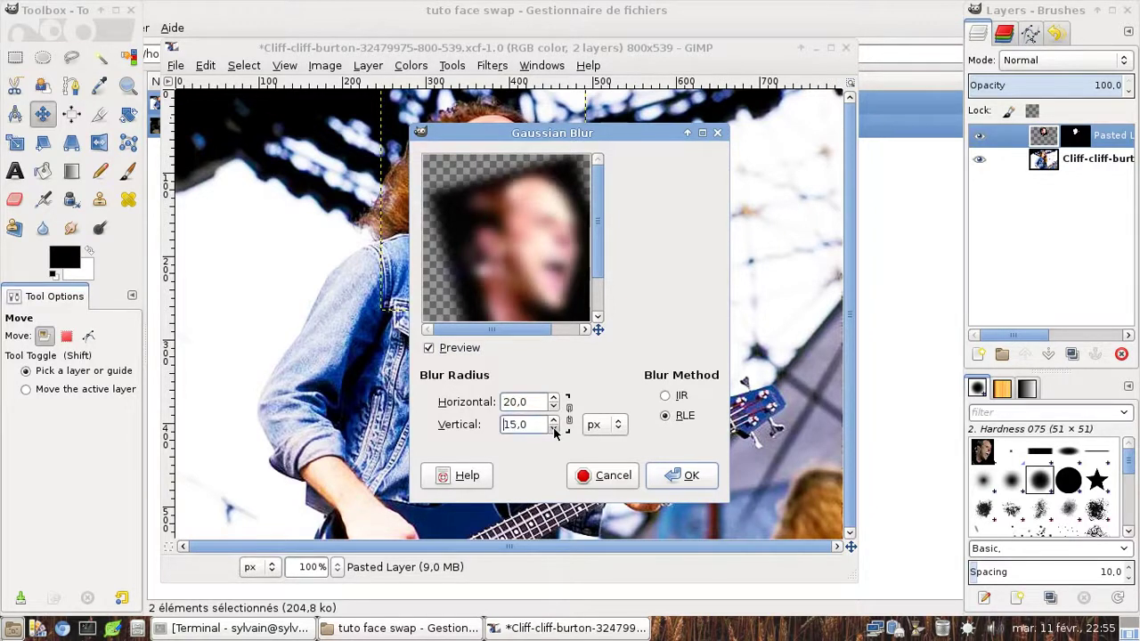
pyautogui.click(688, 479)
pyautogui.hotkey('ctrl', 'z')
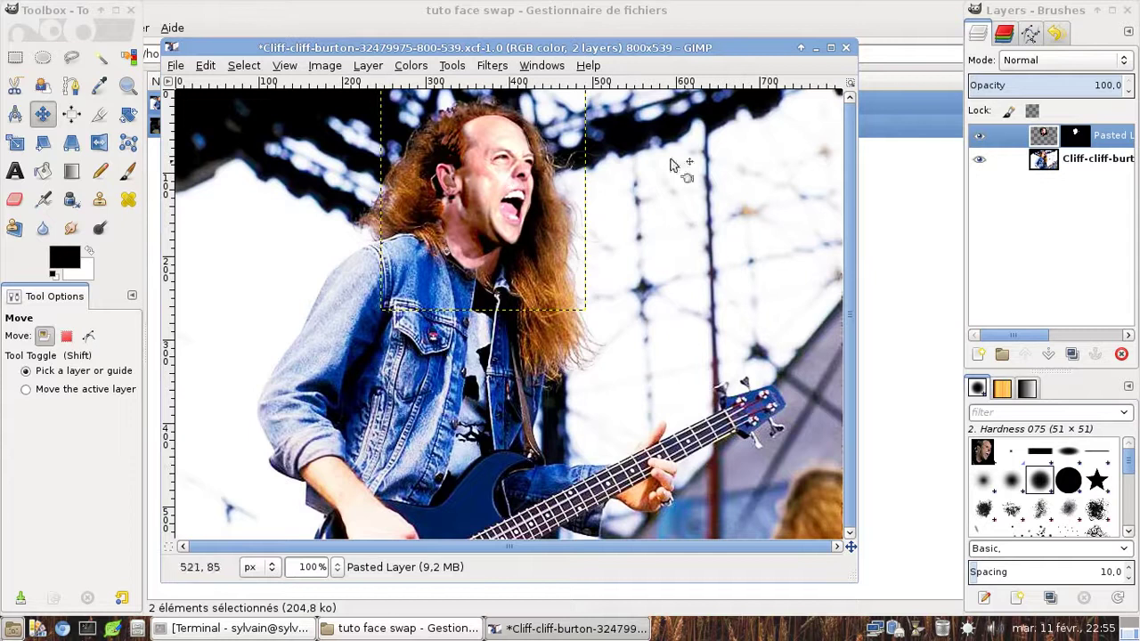
# Apply the Gaussian Blur of 20 px horizontal and 15 px vertical to the pasted face's layer mask.
pyautogui.click(492, 65)
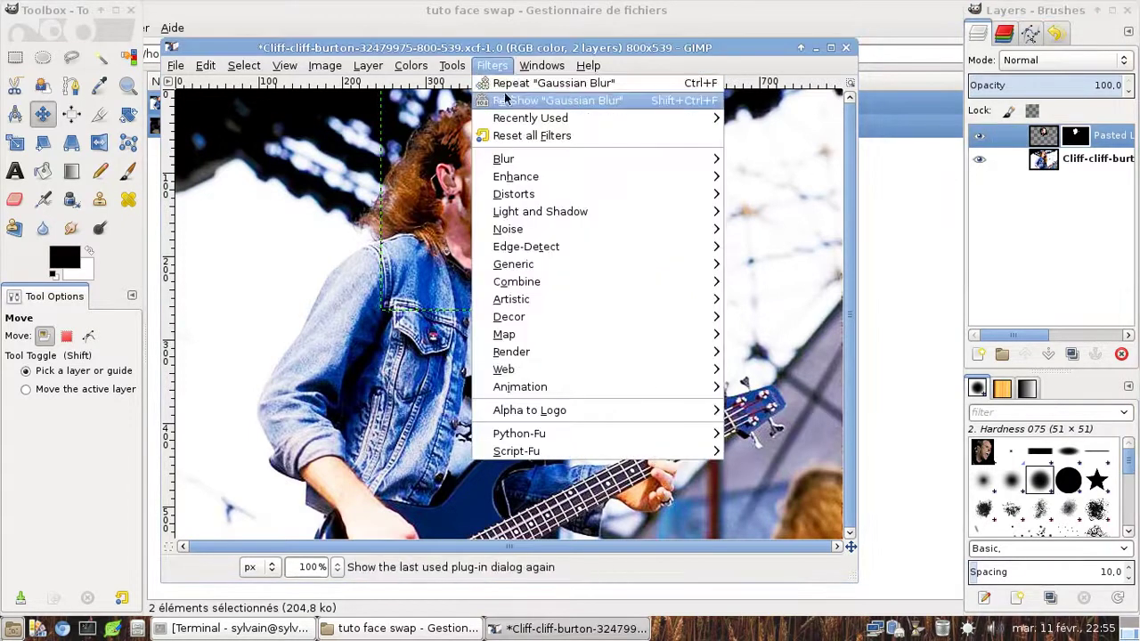
pyautogui.click(516, 99)
pyautogui.click(675, 467)
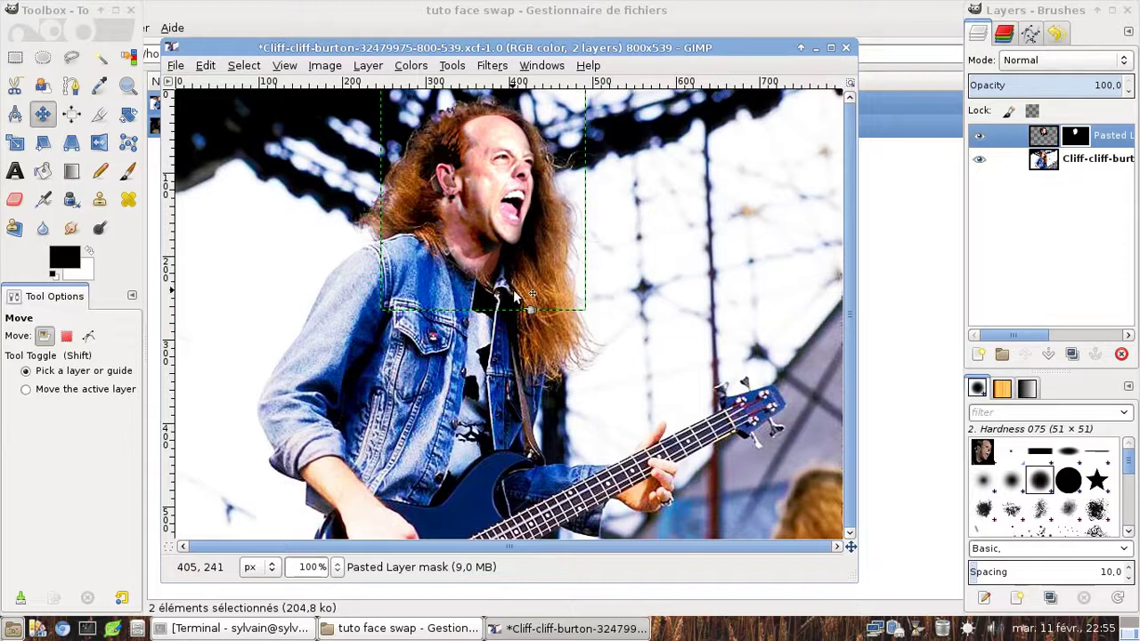
# Compare the photo with and without the swapped face by repeatedly hiding and showing the pasted layer.
pyautogui.click(979, 136)
pyautogui.click(979, 136)
pyautogui.click(979, 137)
pyautogui.click(979, 137)
pyautogui.click(979, 136)
pyautogui.click(979, 136)
pyautogui.click(980, 137)
pyautogui.click(980, 137)
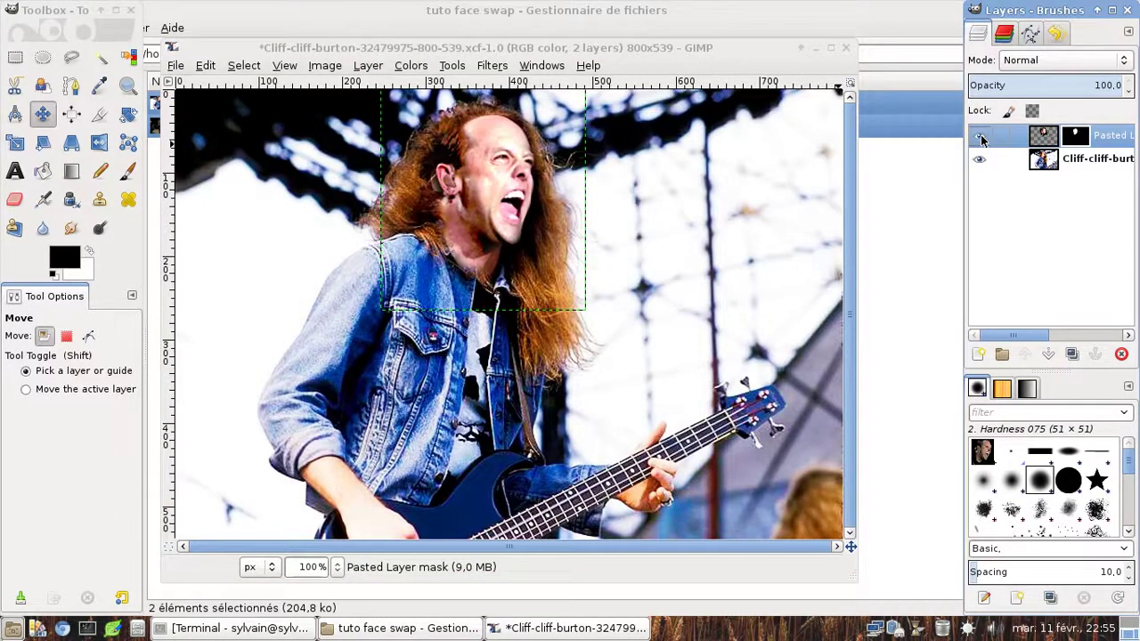
# Paint black on the pasted face's layer mask with the Paintbrush to hide leftovers along the neck and jacket collar.
pyautogui.click(72, 228)
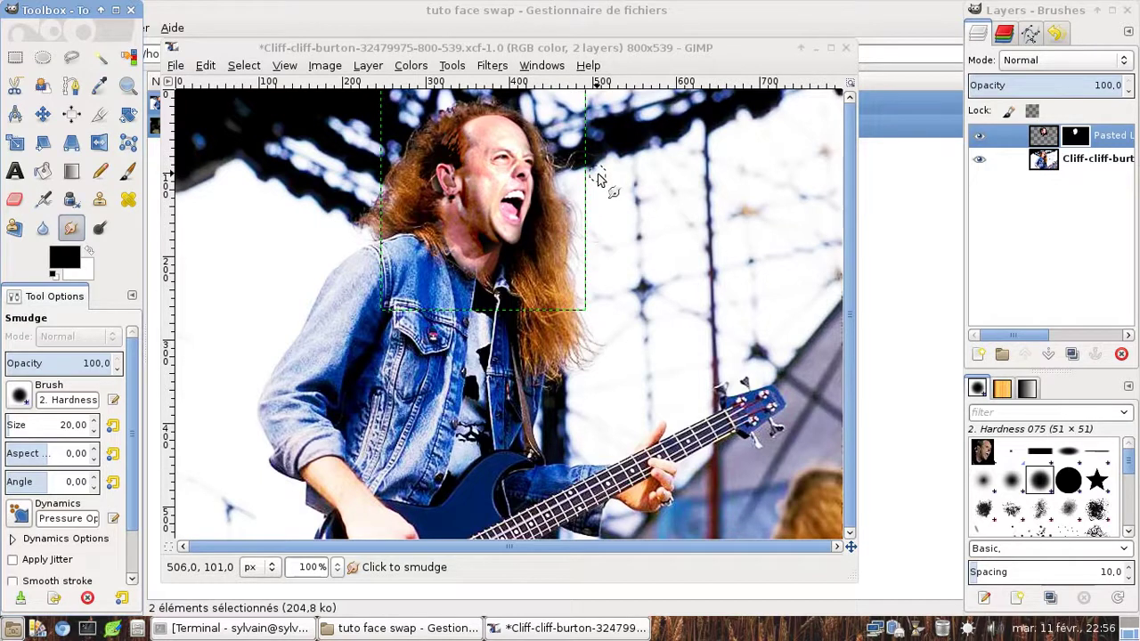
pyautogui.click(127, 171)
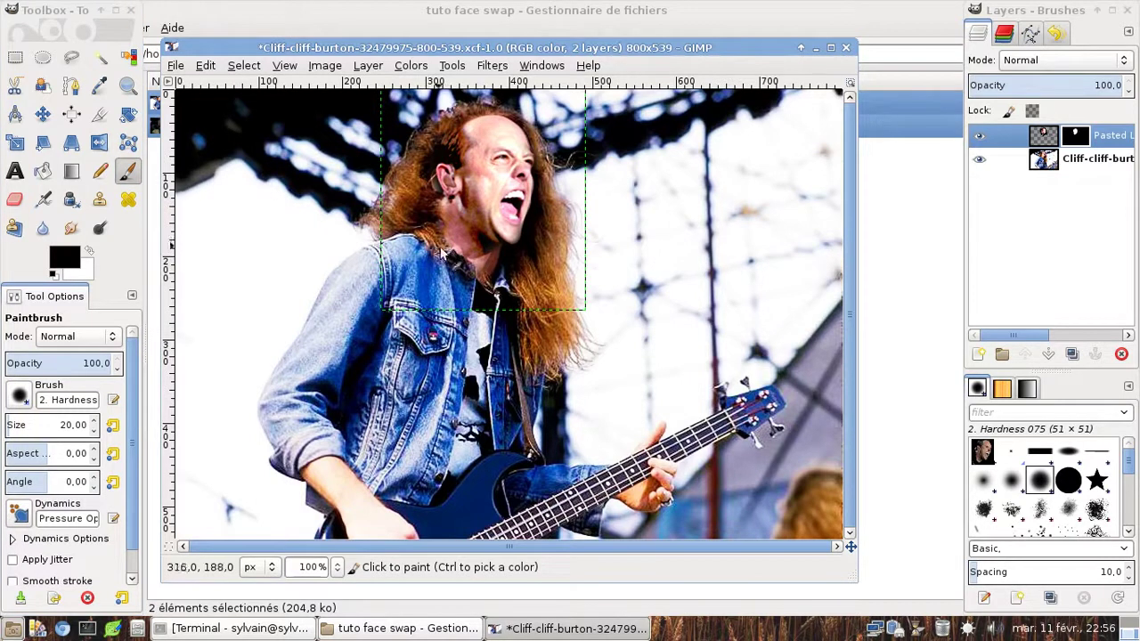
pyautogui.click(479, 278)
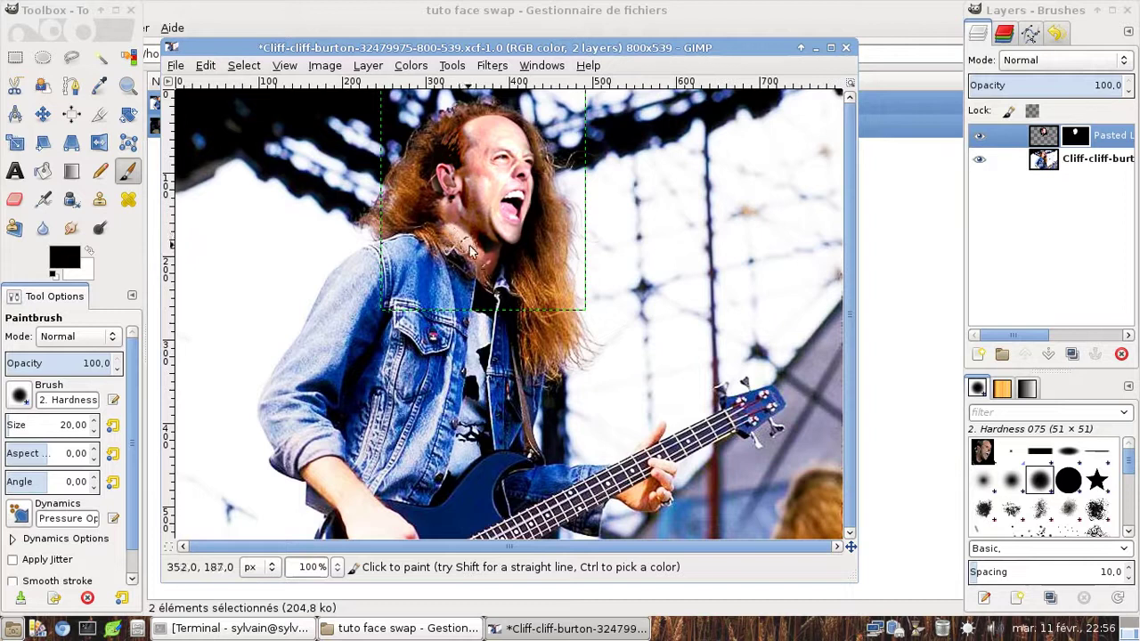
pyautogui.moveTo(437, 216)
pyautogui.mouseDown()
pyautogui.moveTo(510, 259)
pyautogui.moveTo(441, 256)
pyautogui.moveTo(464, 250)
pyautogui.moveTo(473, 279)
pyautogui.moveTo(471, 265)
pyautogui.mouseUp()
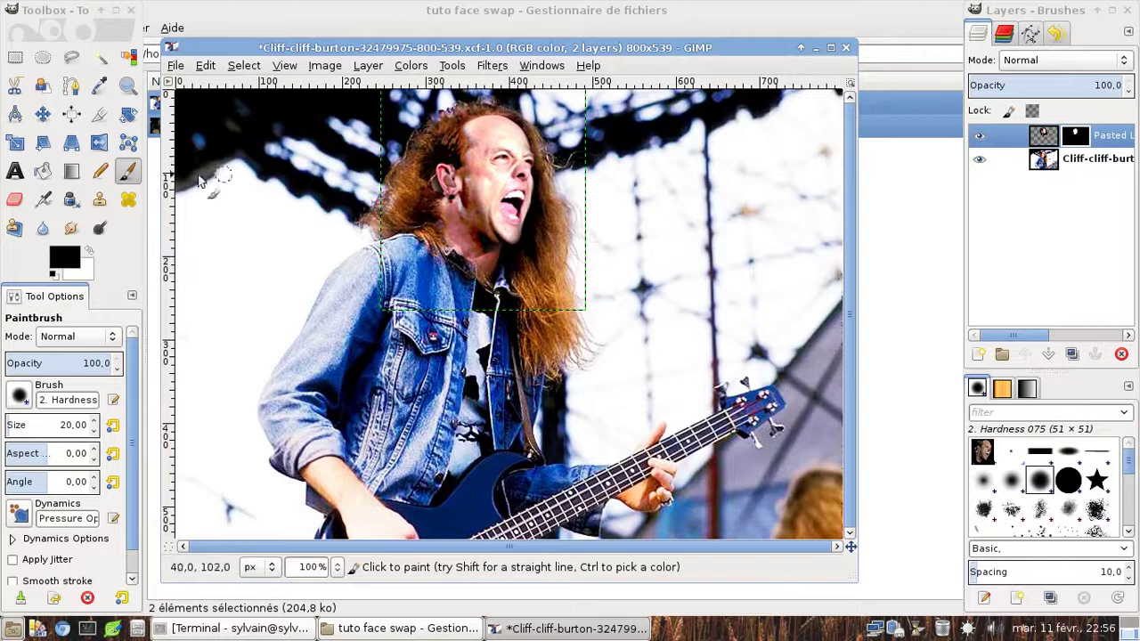
# Clone hair from the background photo beside the ear onto the pasted face layer along the edge of the neck.
pyautogui.click(100, 201)
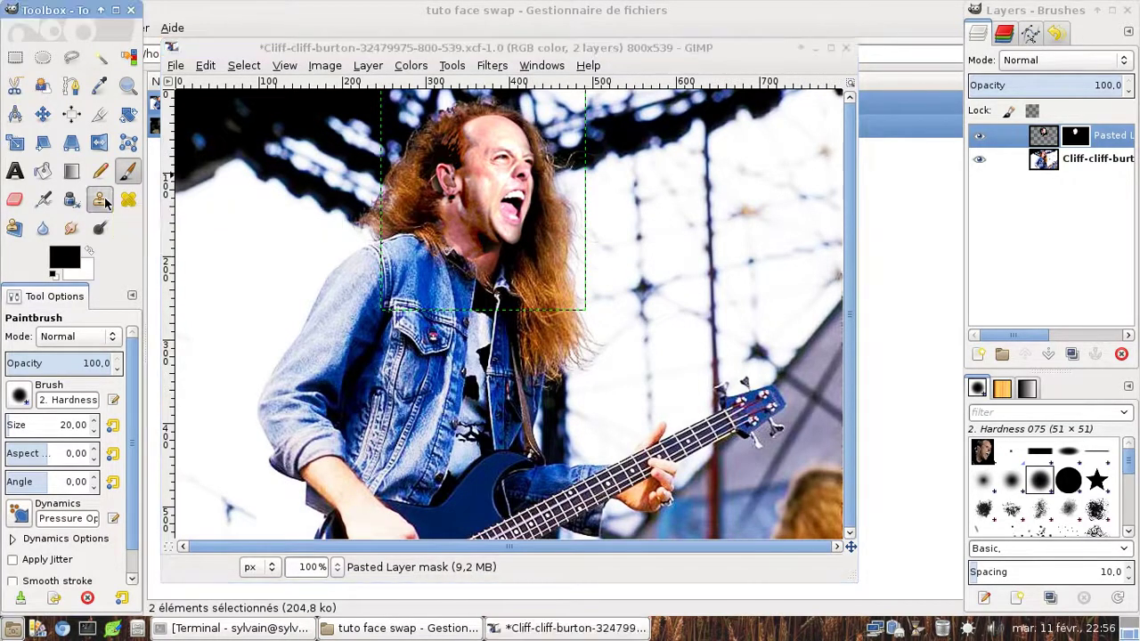
pyautogui.click(1077, 158)
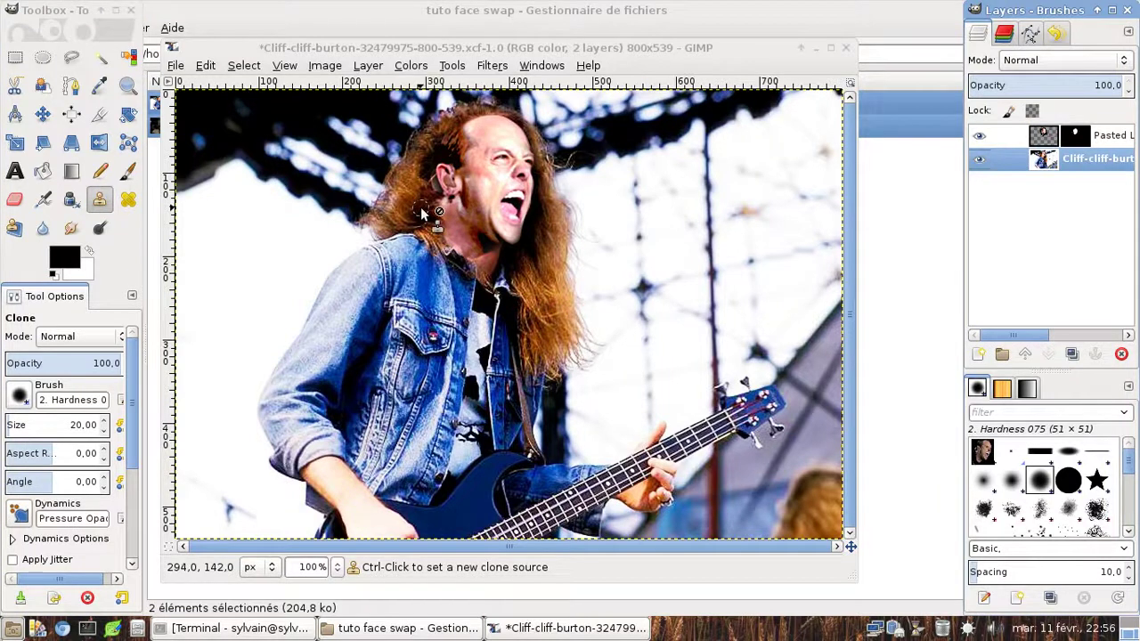
pyautogui.press('ctrl')
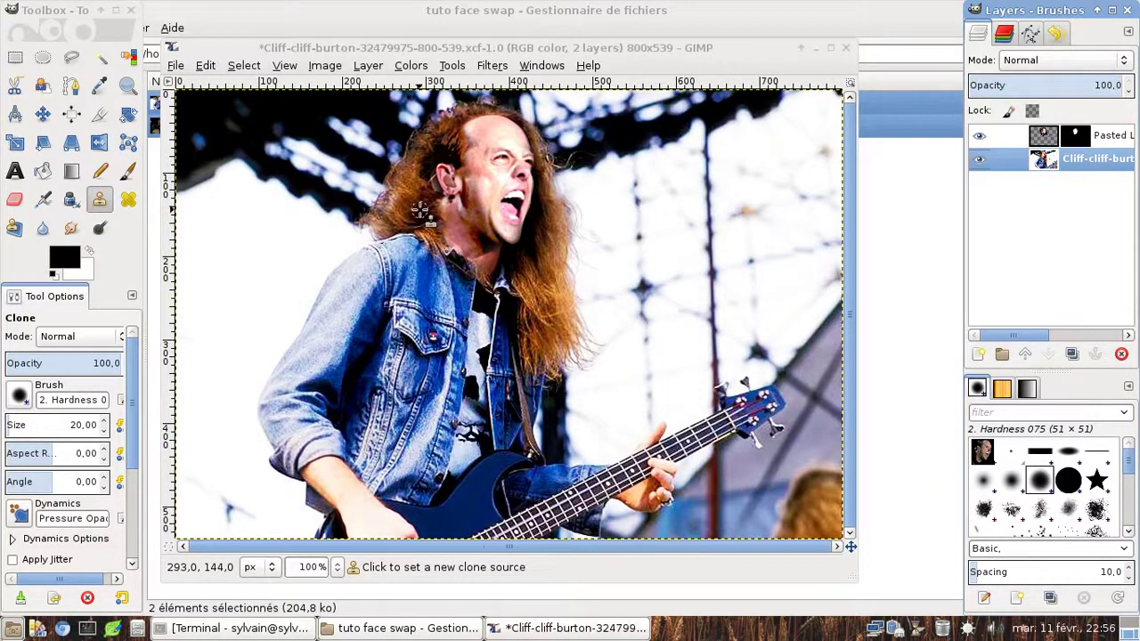
pyautogui.keyDown('ctrl'); pyautogui.click(419, 210); pyautogui.keyUp('ctrl')
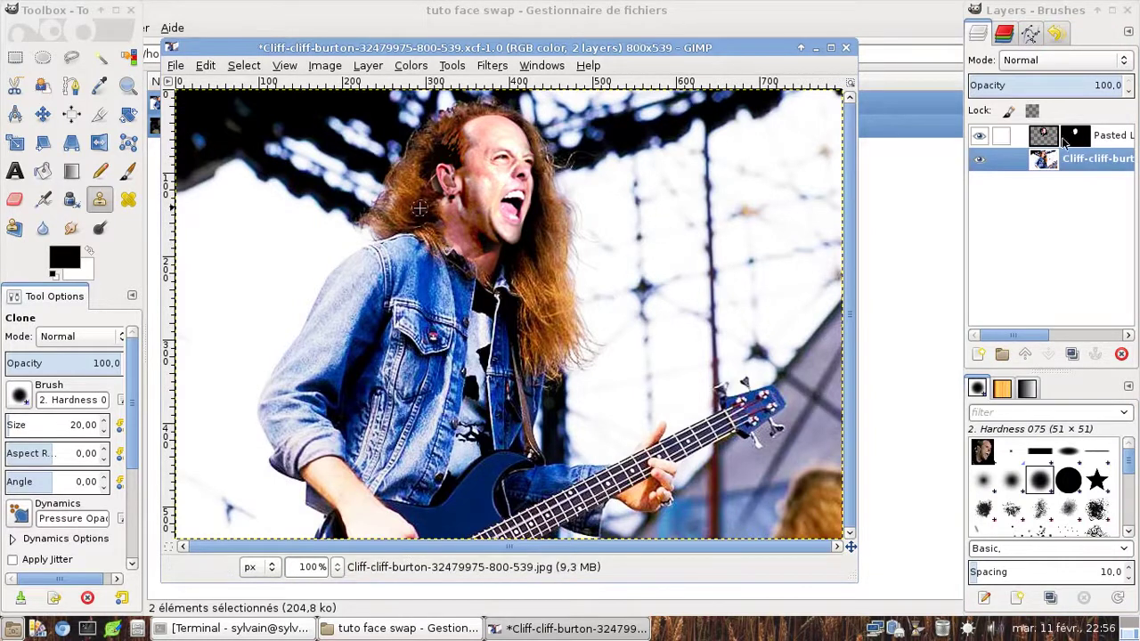
pyautogui.click(1047, 140)
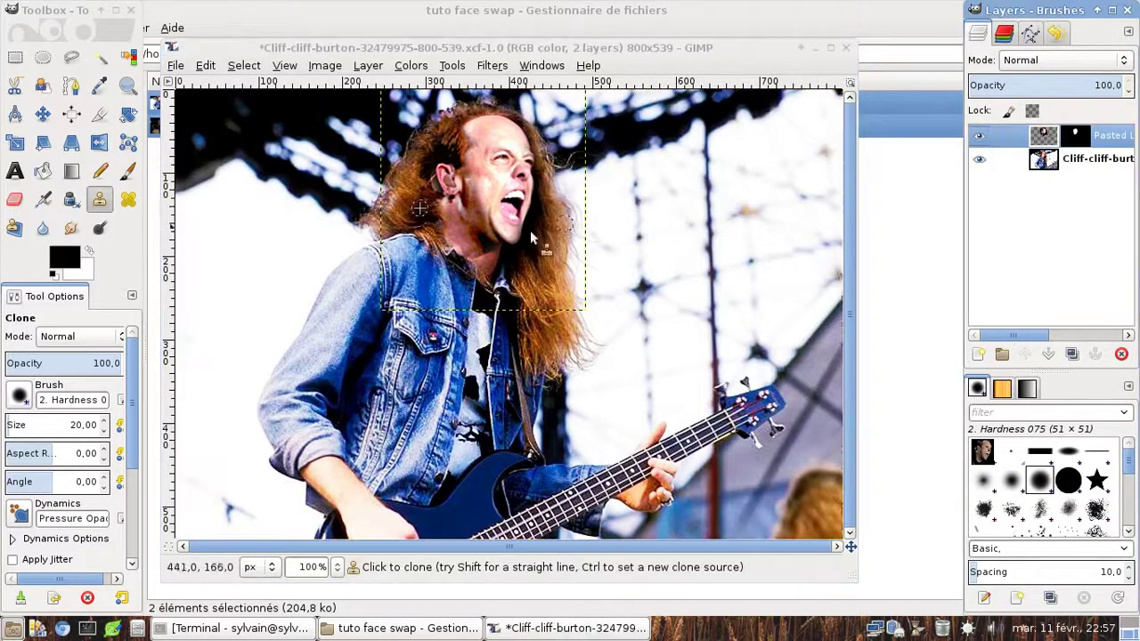
pyautogui.moveTo(434, 215)
pyautogui.mouseDown()
pyautogui.moveTo(436, 257)
pyautogui.moveTo(423, 258)
pyautogui.moveTo(447, 247)
pyautogui.moveTo(438, 214)
pyautogui.moveTo(449, 209)
pyautogui.moveTo(429, 245)
pyautogui.moveTo(448, 242)
pyautogui.mouseUp()
pyautogui.press('ctrl')
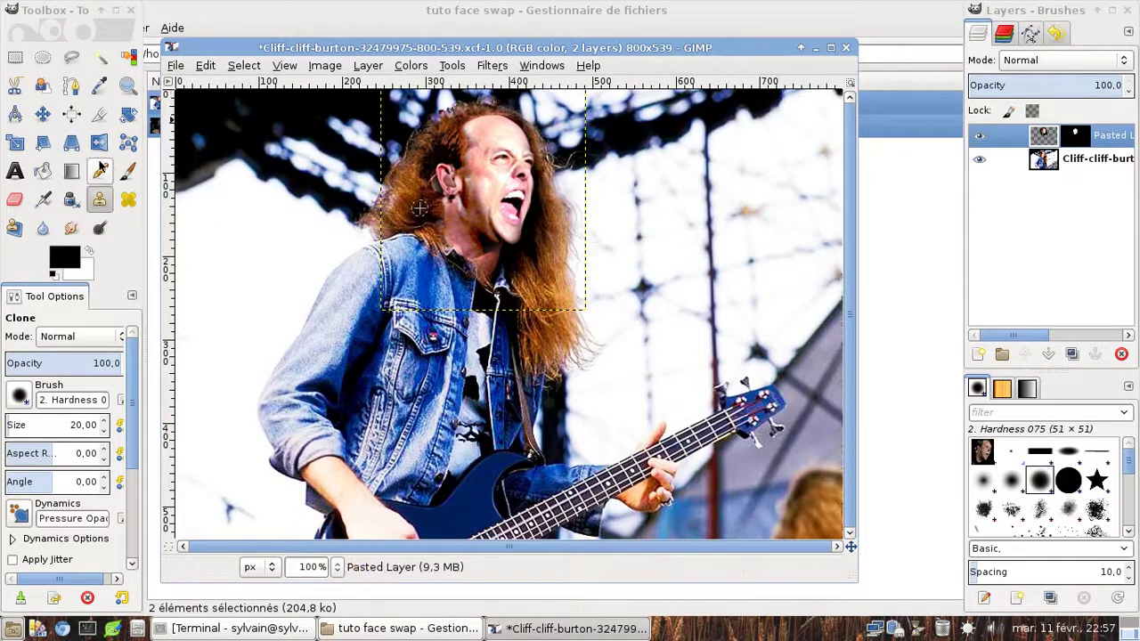
# Try flattening the image, and undo it.
pyautogui.click(370, 71)
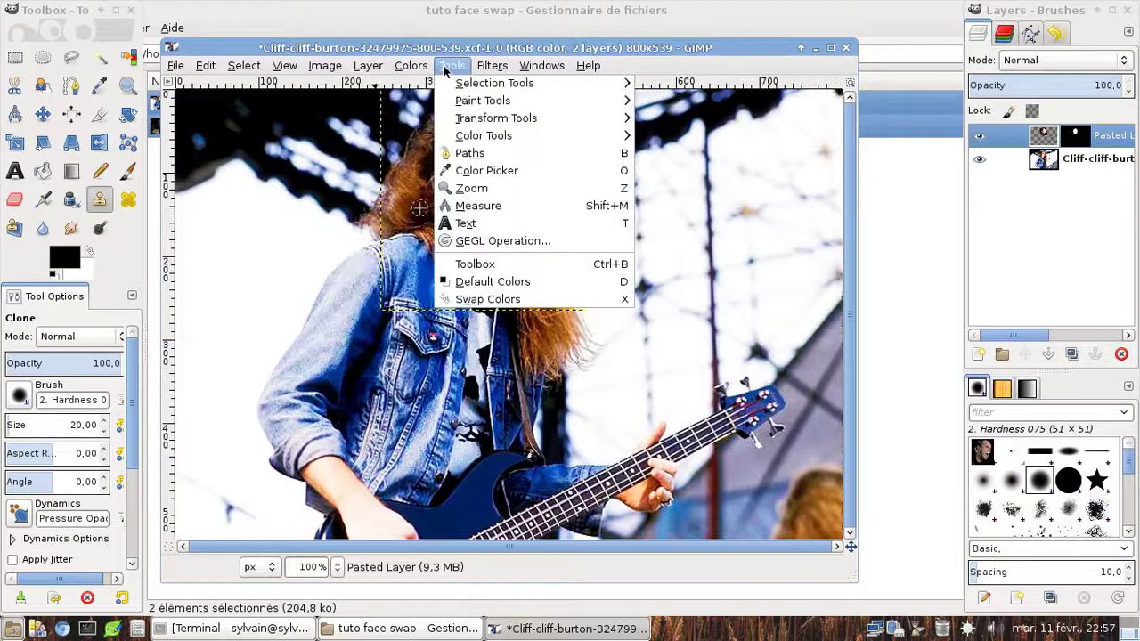
pyautogui.moveTo(397, 71)
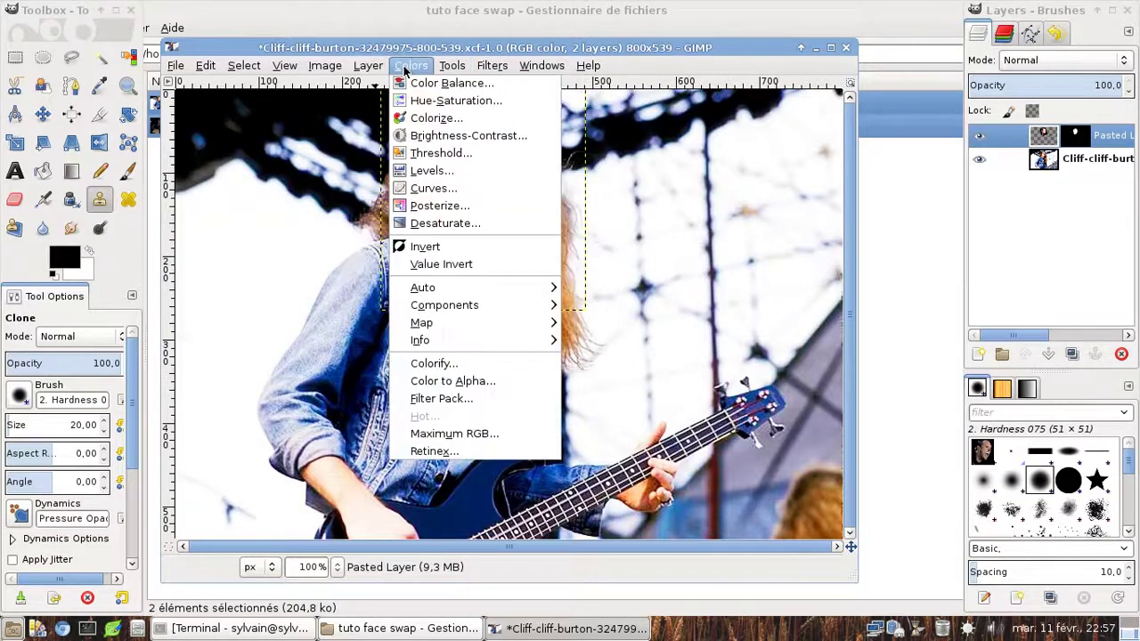
pyautogui.moveTo(322, 70)
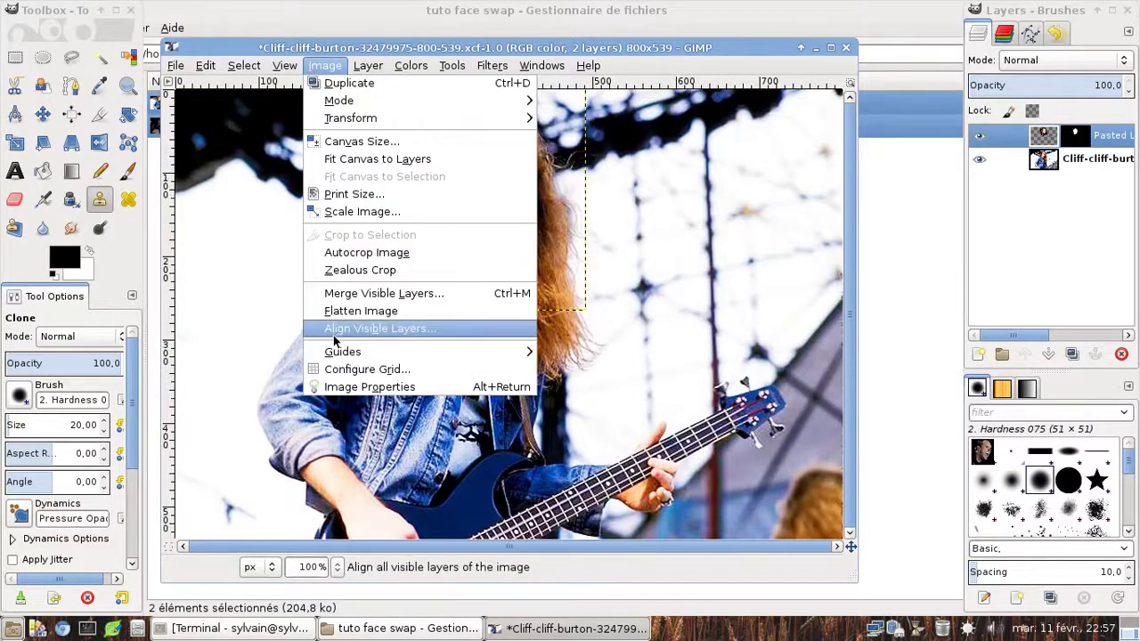
pyautogui.click(360, 311)
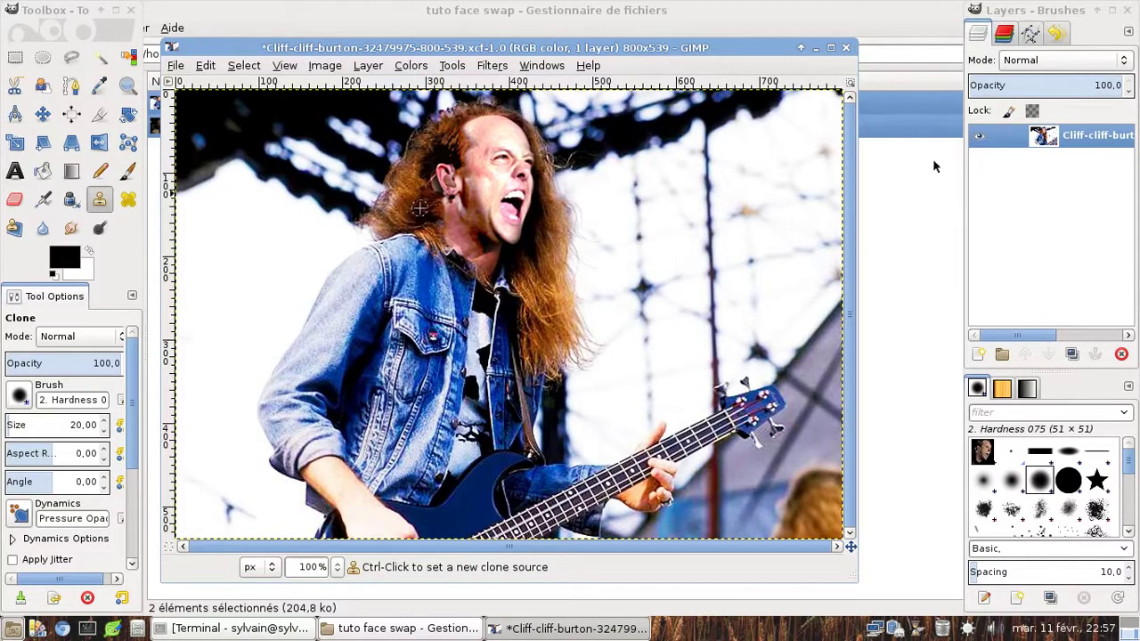
pyautogui.hotkey('ctrl', 'v')
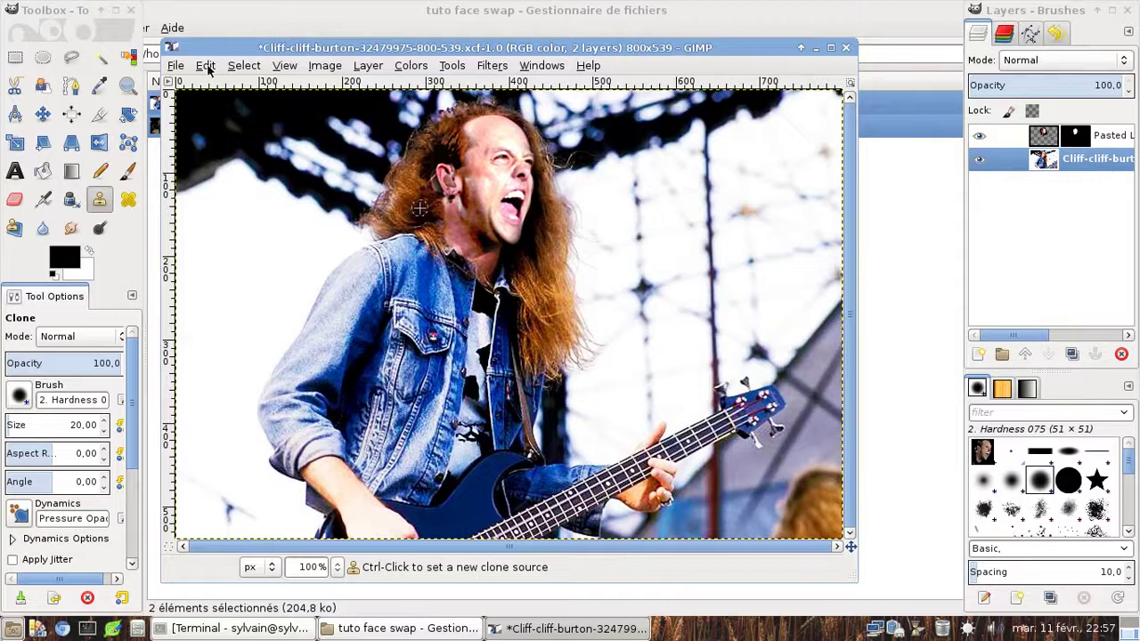
# Save the layered XCF file, and flatten the image into a single layer.
pyautogui.click(175, 66)
pyautogui.click(196, 194)
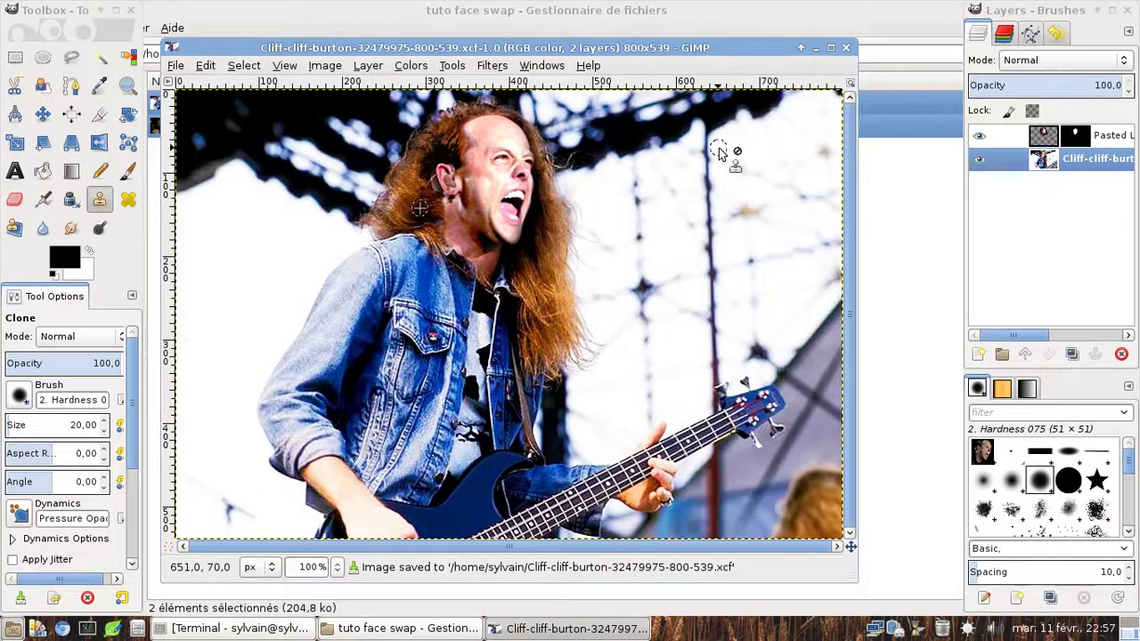
pyautogui.click(368, 65)
pyautogui.moveTo(450, 65)
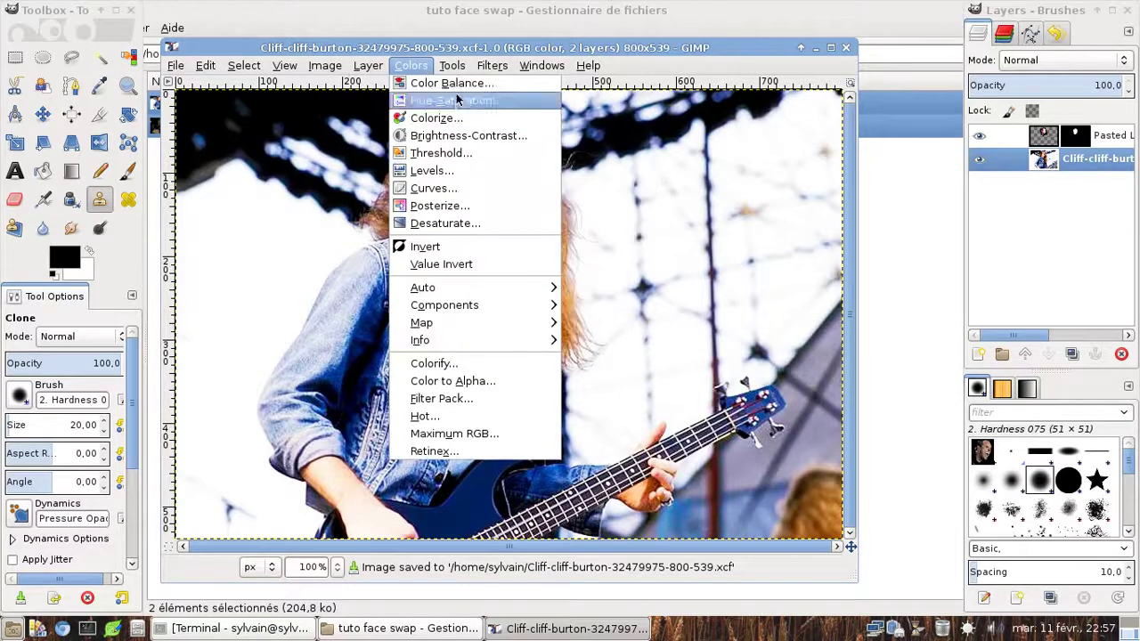
pyautogui.moveTo(379, 72)
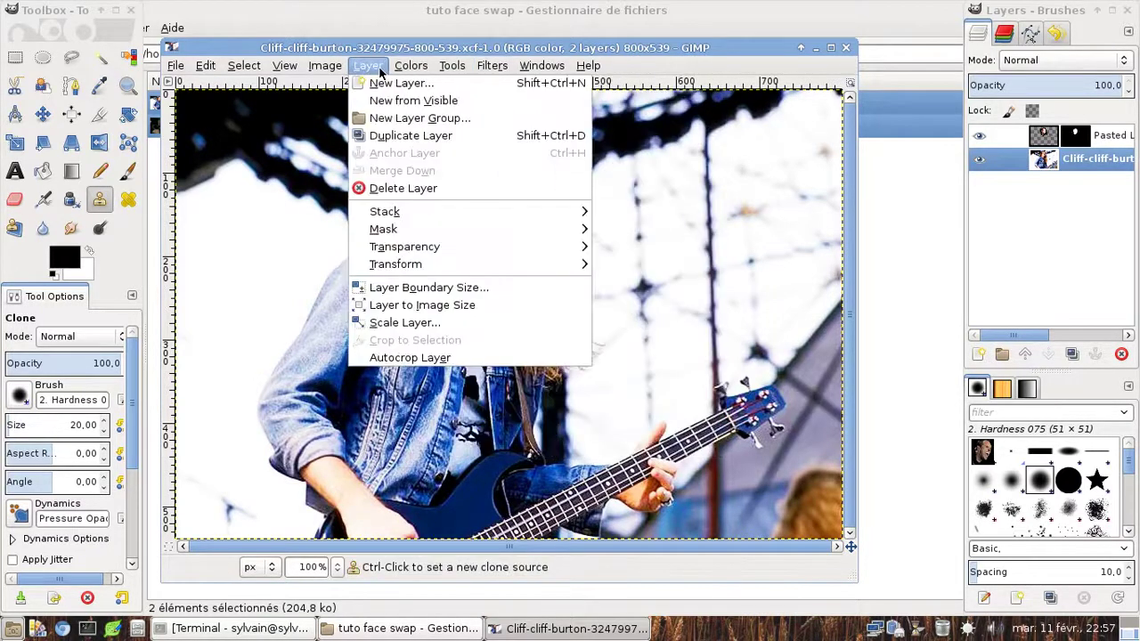
pyautogui.moveTo(339, 70)
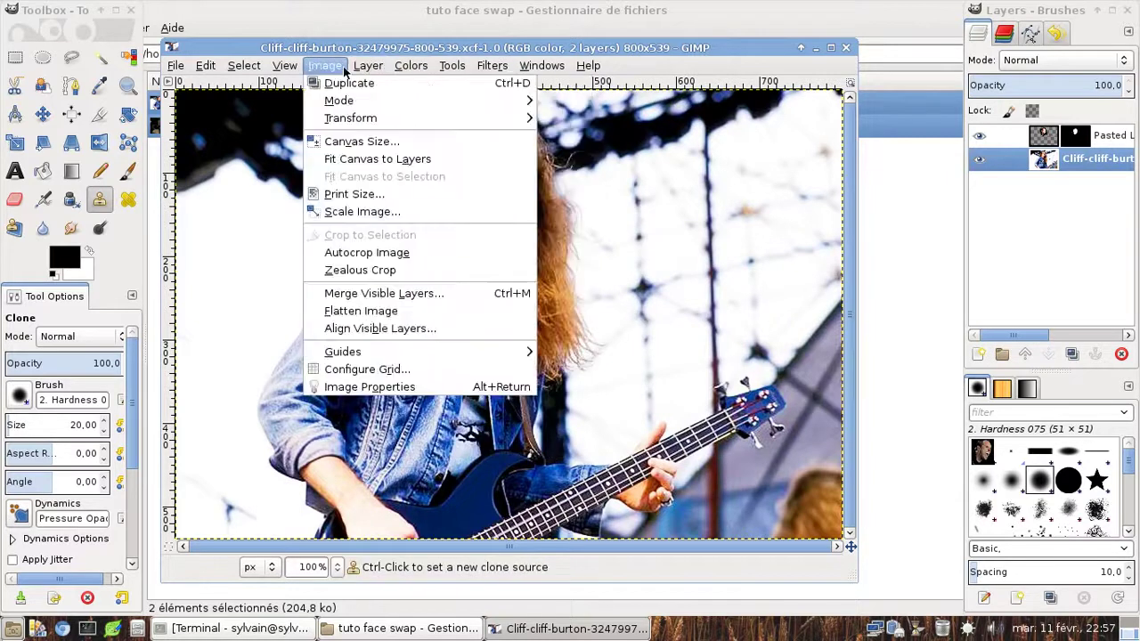
pyautogui.click(361, 311)
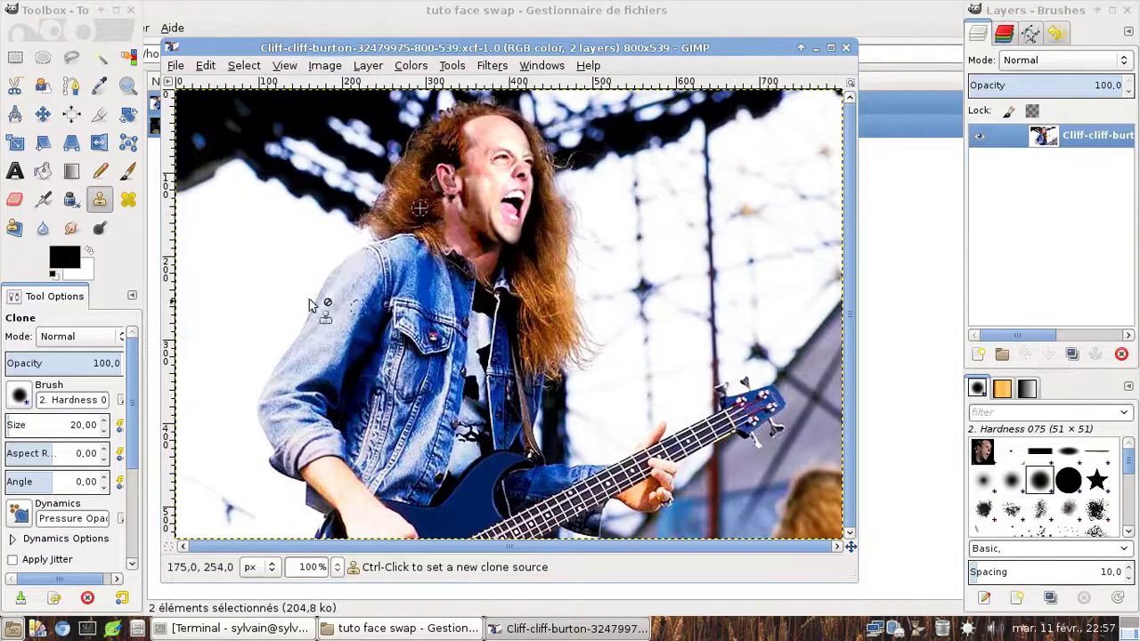
# Blend the neck into the collar area with the Smudge tool, and soften the same transition with the Blur tool.
pyautogui.click(72, 228)
pyautogui.moveTo(482, 255); pyautogui.dragTo(482, 264)
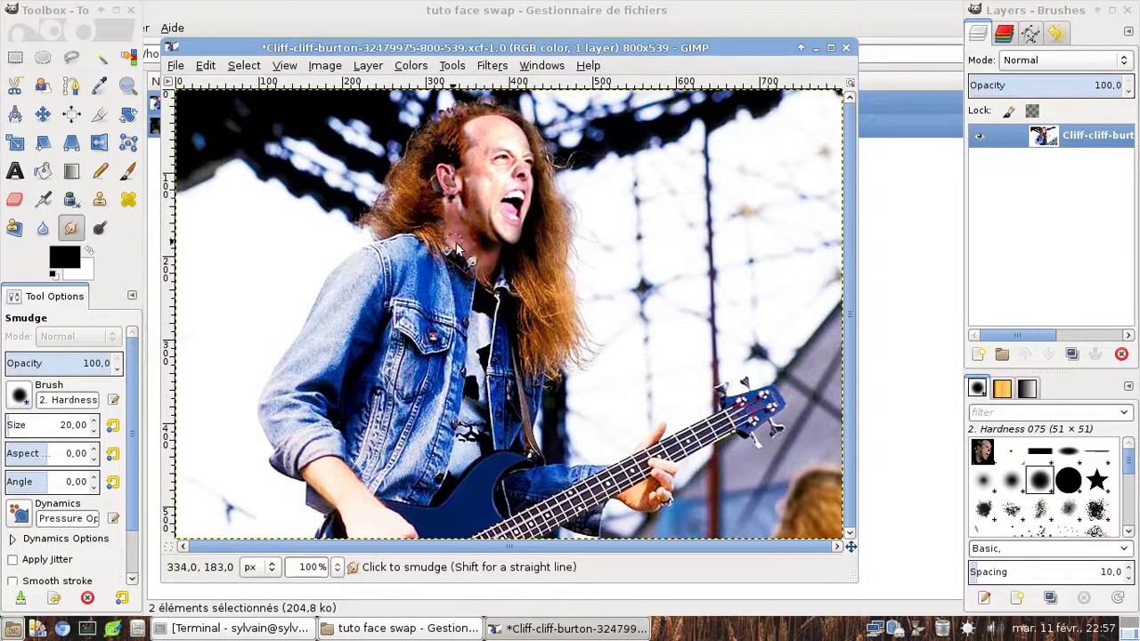
pyautogui.click(39, 229)
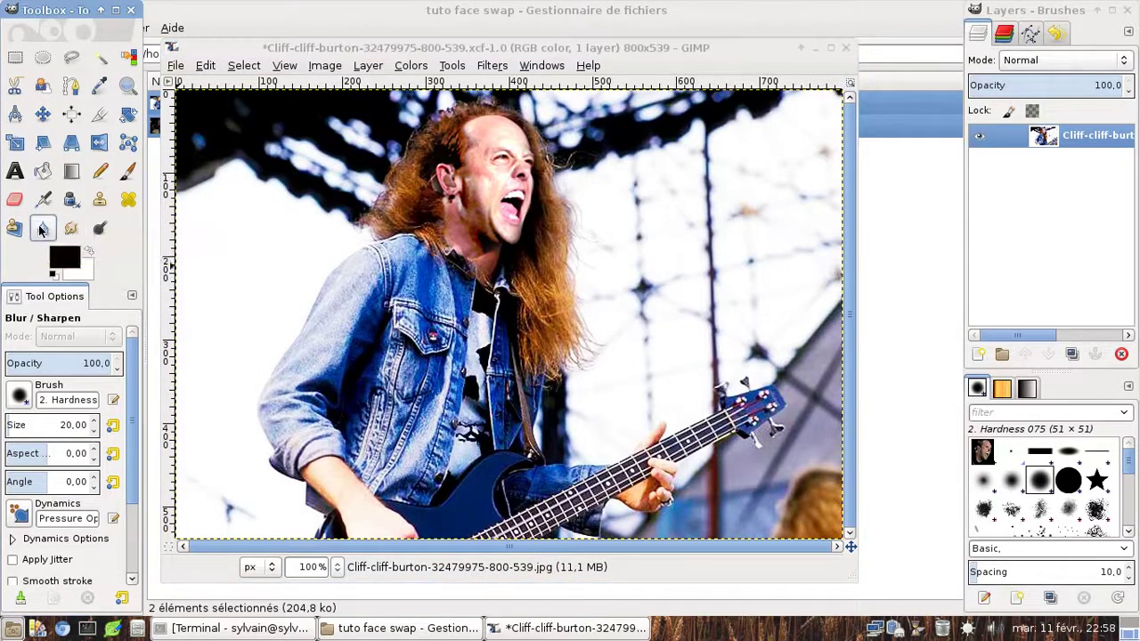
pyautogui.moveTo(488, 272)
pyautogui.mouseDown()
pyautogui.moveTo(470, 263)
pyautogui.moveTo(489, 260)
pyautogui.moveTo(475, 243)
pyautogui.moveTo(483, 263)
pyautogui.mouseUp()
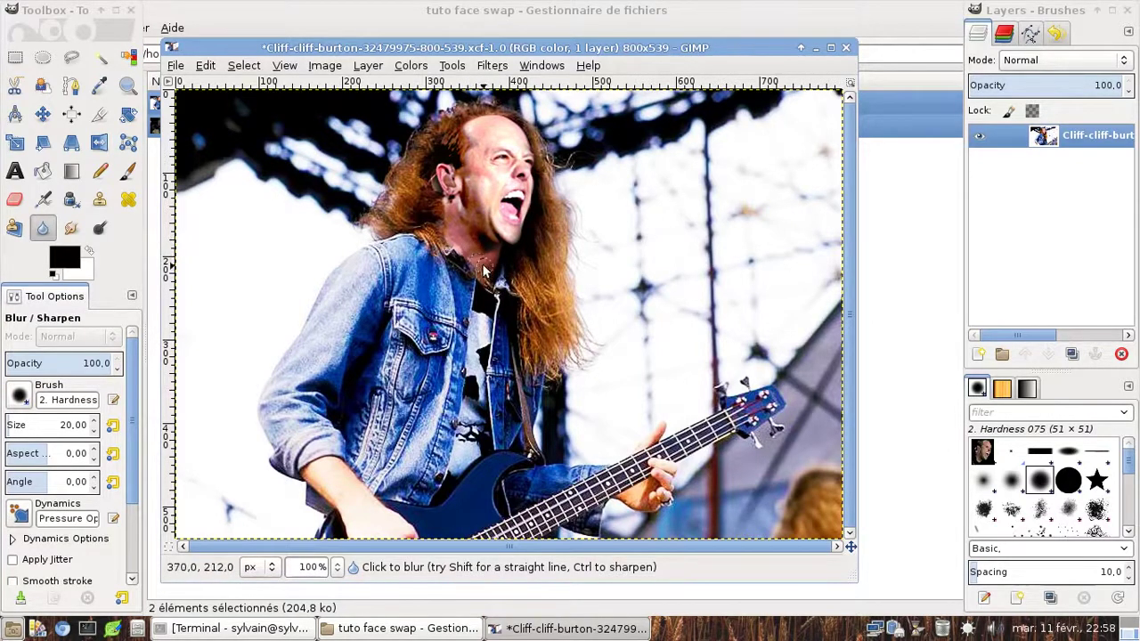
# Compare the neck retouching with the saved two-layer version by undoing and redoing the recent edits.
pyautogui.hotkey('ctrl', 'z')
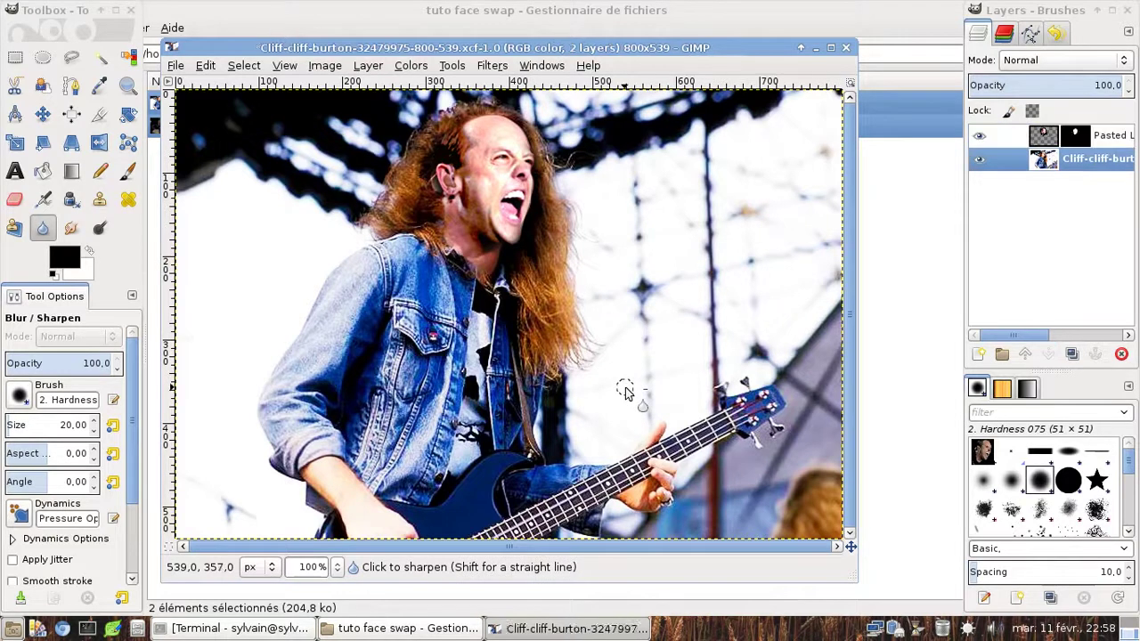
pyautogui.hotkey('ctrl', 'z')
pyautogui.hotkey('ctrl', 'z')
pyautogui.hotkey('ctrl', 'z')
pyautogui.hotkey('ctrl', 'z')
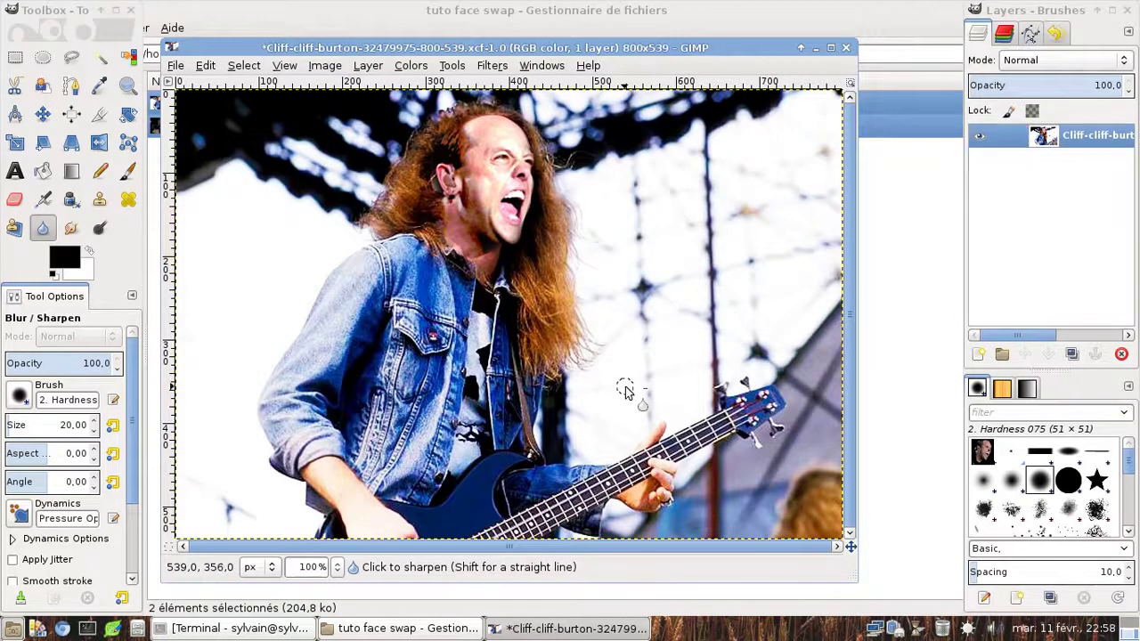
# Check the whole flattened photo at 50% zoom, and return the view to 100%.
pyautogui.click(72, 229)
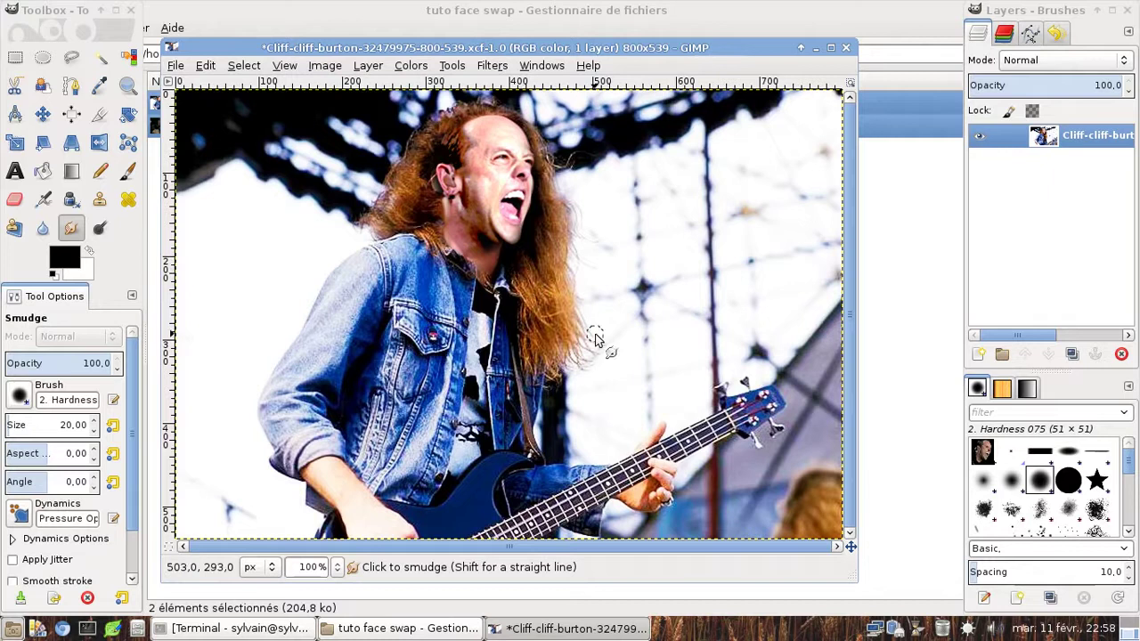
pyautogui.click(337, 567)
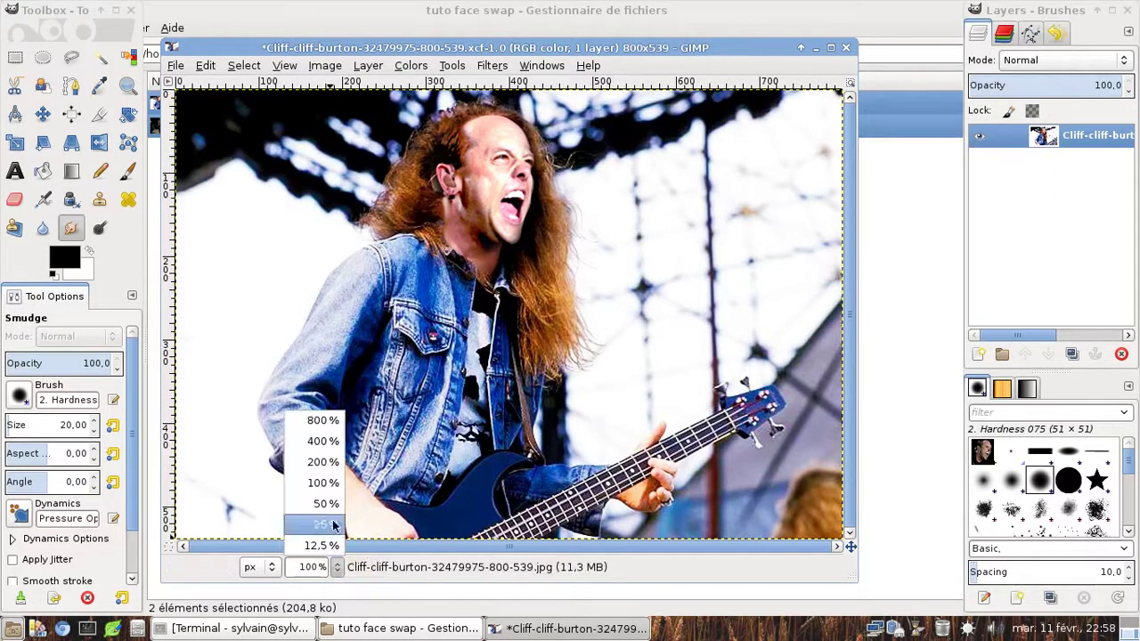
pyautogui.click(333, 505)
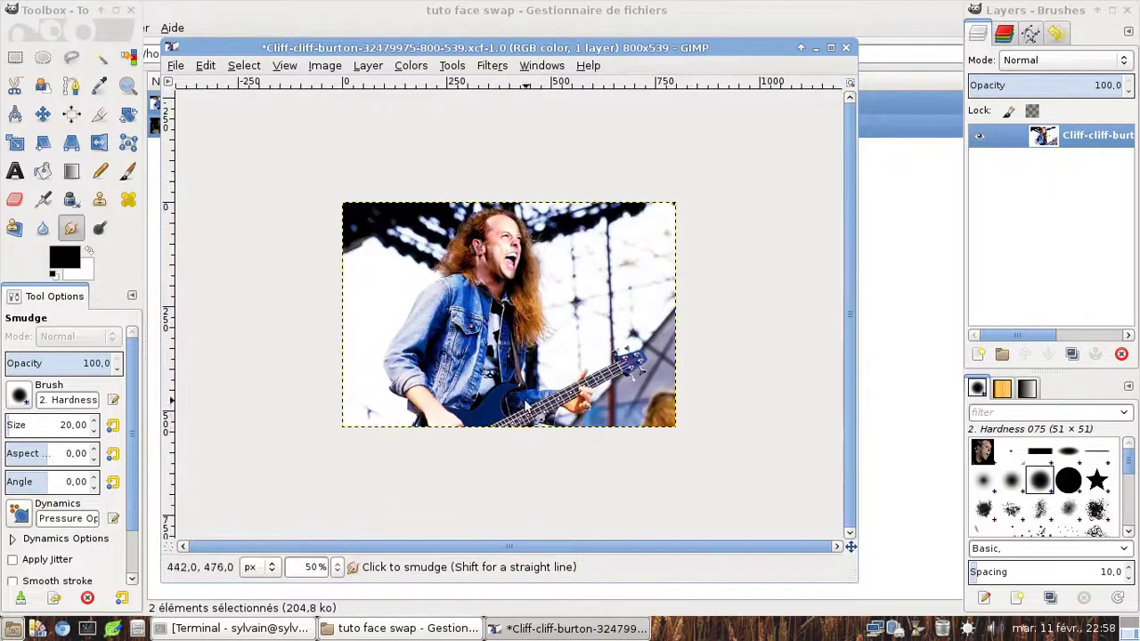
pyautogui.click(336, 567)
pyautogui.click(333, 483)
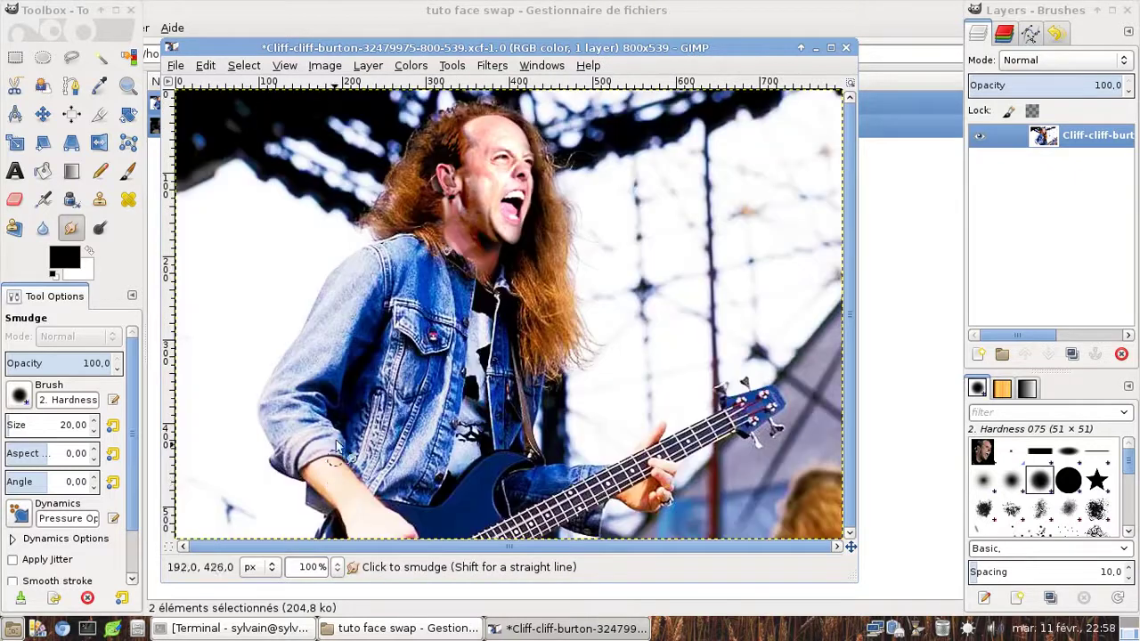
pyautogui.press('m')
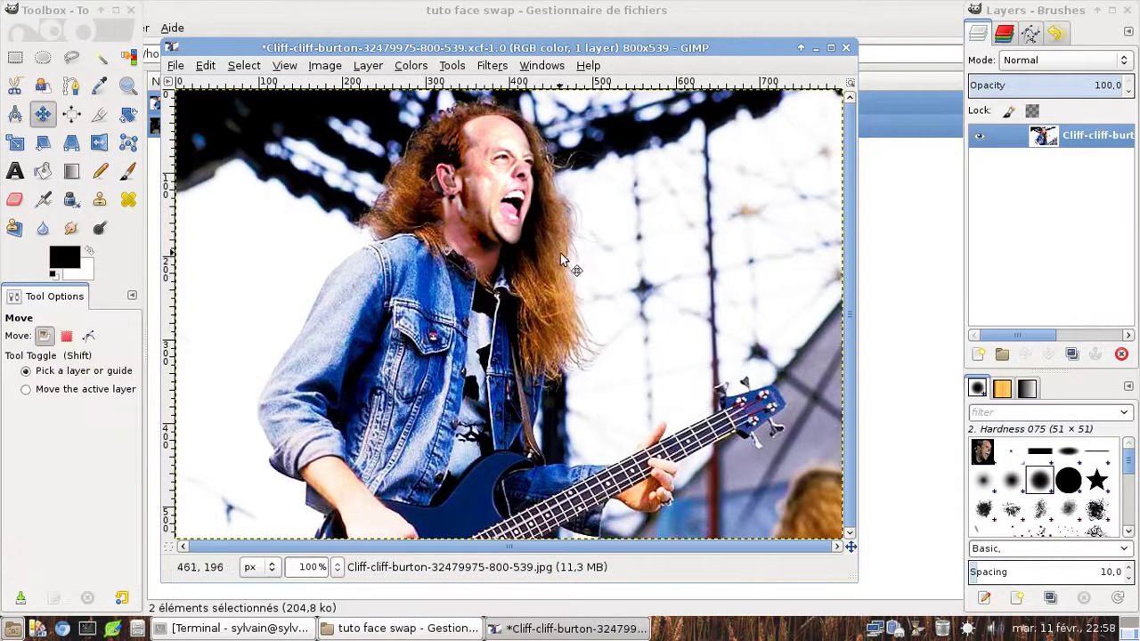
pyautogui.press('ctrl')
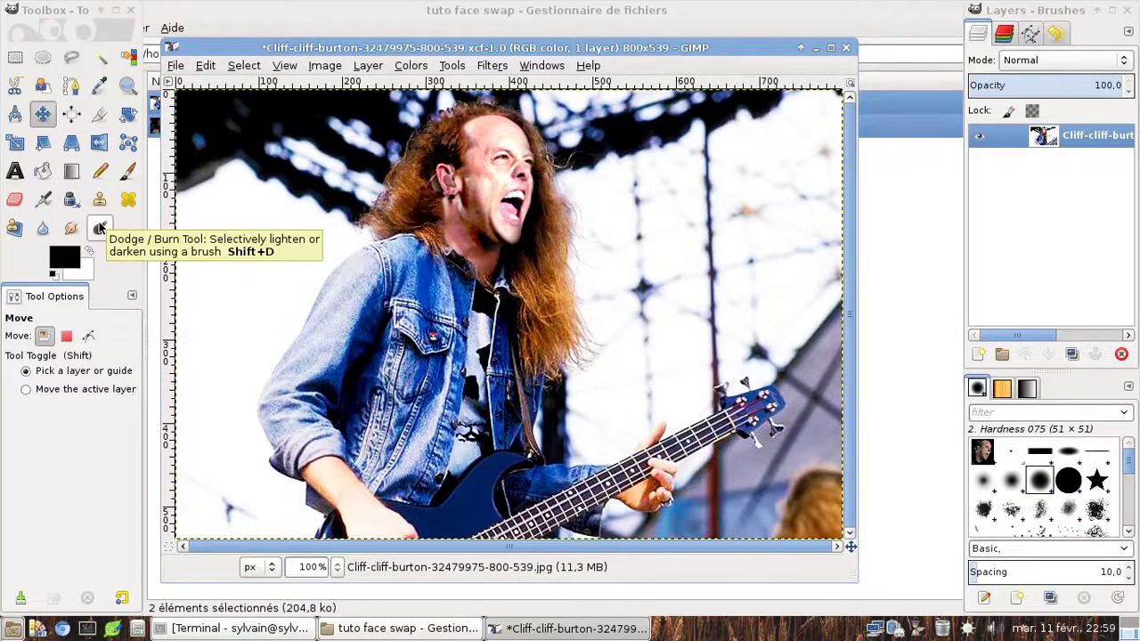
# Lighten the forehead and temple with the Dodge tool, using the Midtones range and an exposure of 50.
pyautogui.click(100, 228)
pyautogui.scroll(-2, 126, 492)
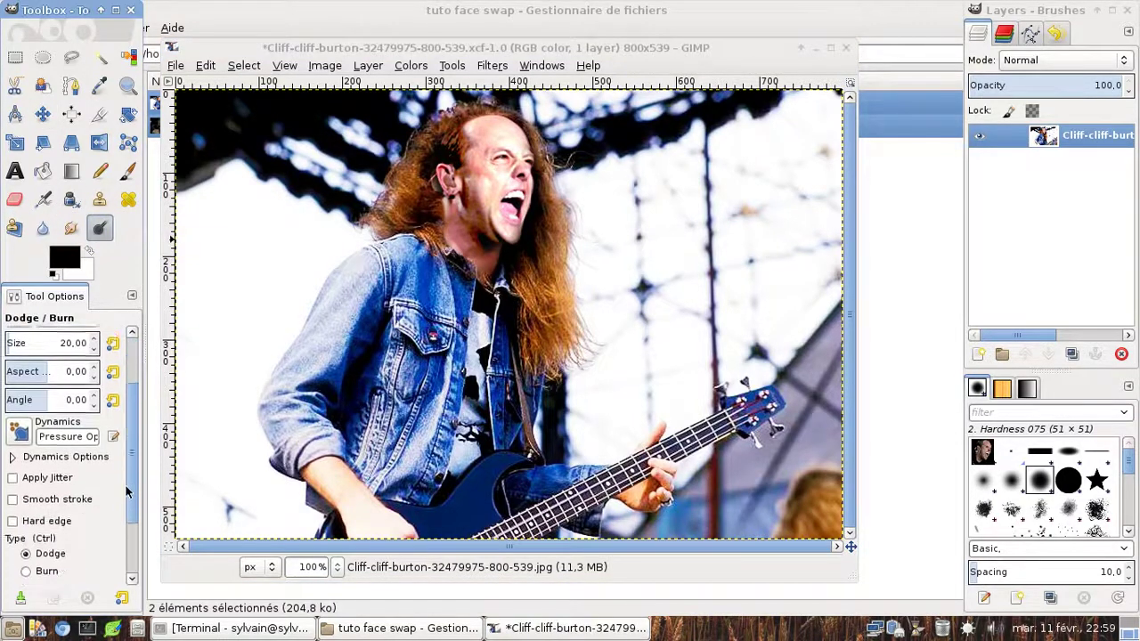
pyautogui.scroll(-2, 126, 491)
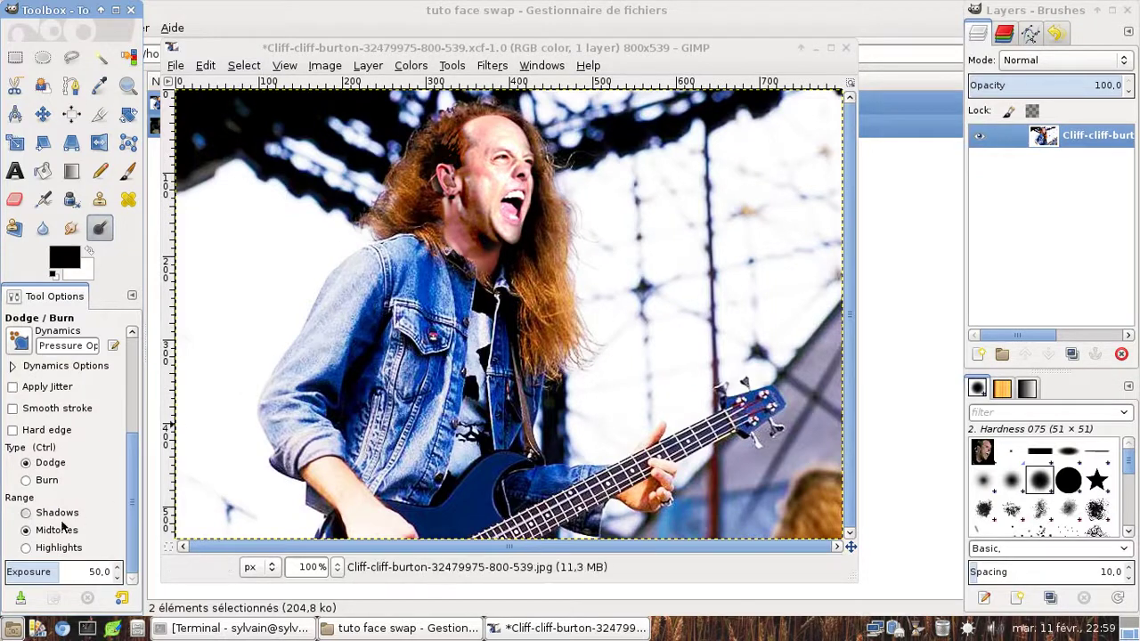
pyautogui.click(1084, 134)
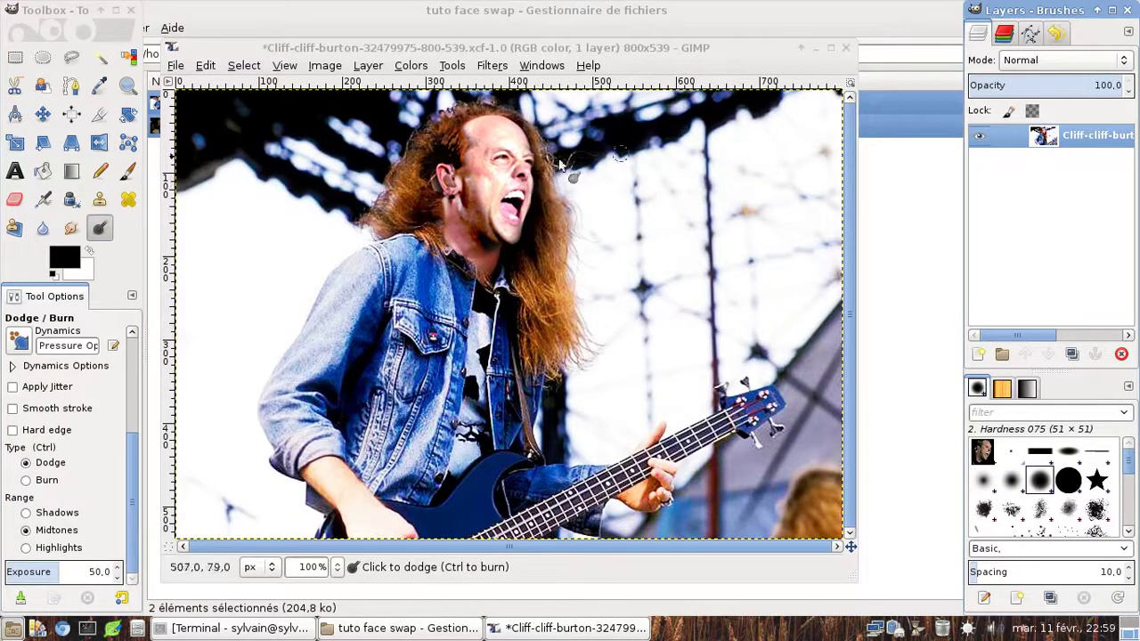
pyautogui.click(486, 130)
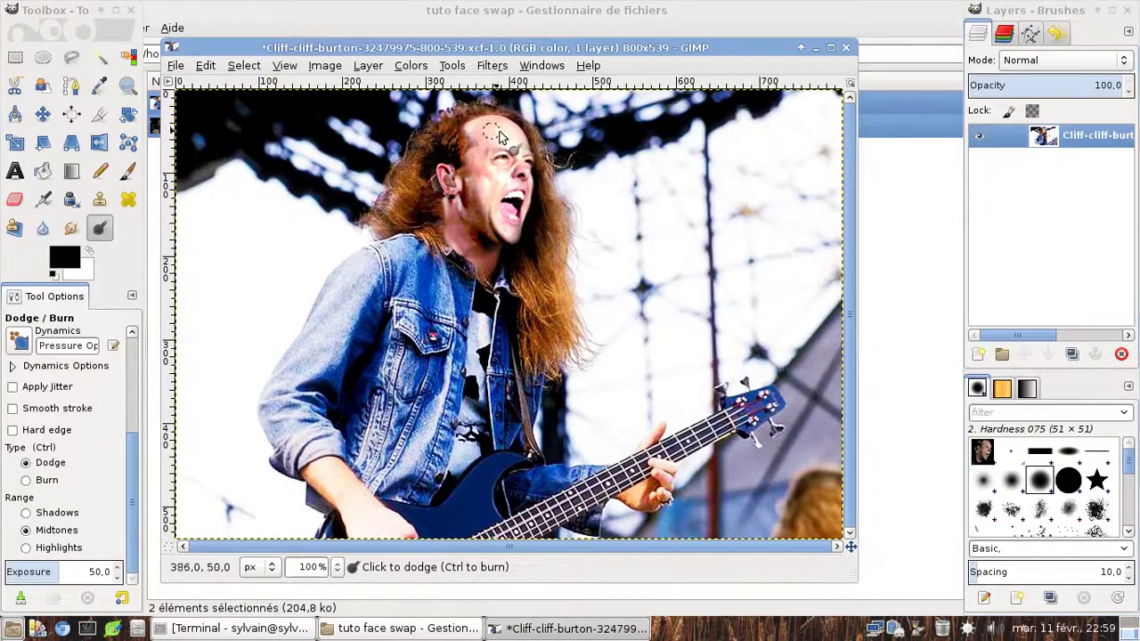
pyautogui.moveTo(496, 125)
pyautogui.mouseDown()
pyautogui.moveTo(522, 137)
pyautogui.moveTo(503, 140)
pyautogui.moveTo(529, 262)
pyautogui.moveTo(505, 120)
pyautogui.moveTo(507, 190)
pyautogui.moveTo(473, 169)
pyautogui.mouseUp()
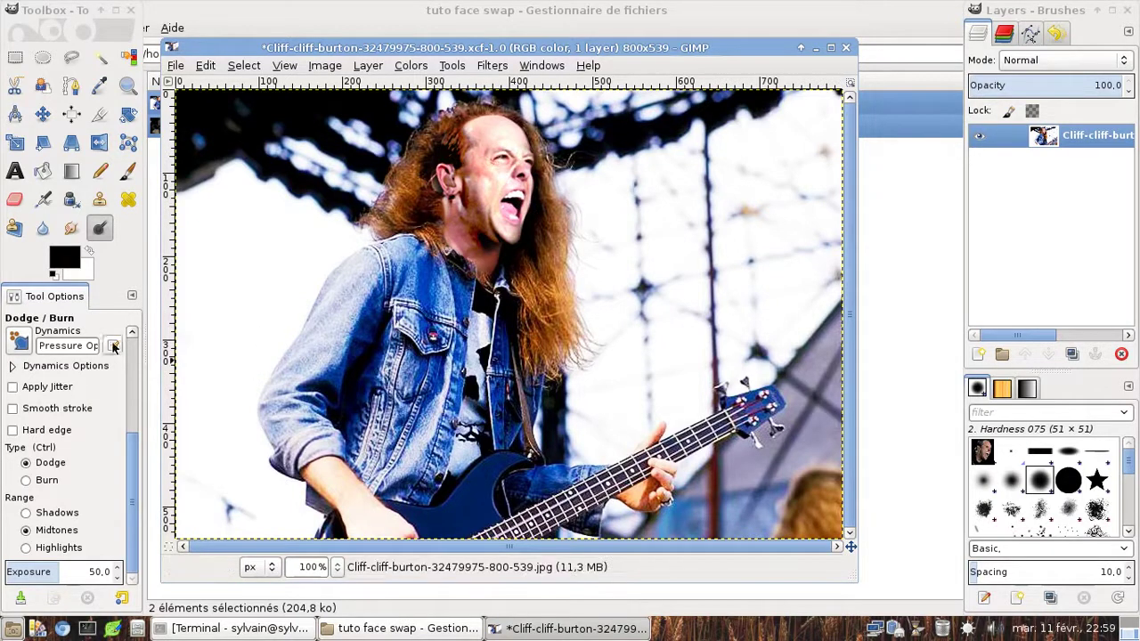
# Switch the Dodge / Burn type to Burn and darken the neck below the jaw down to the collar.
pyautogui.click(30, 481)
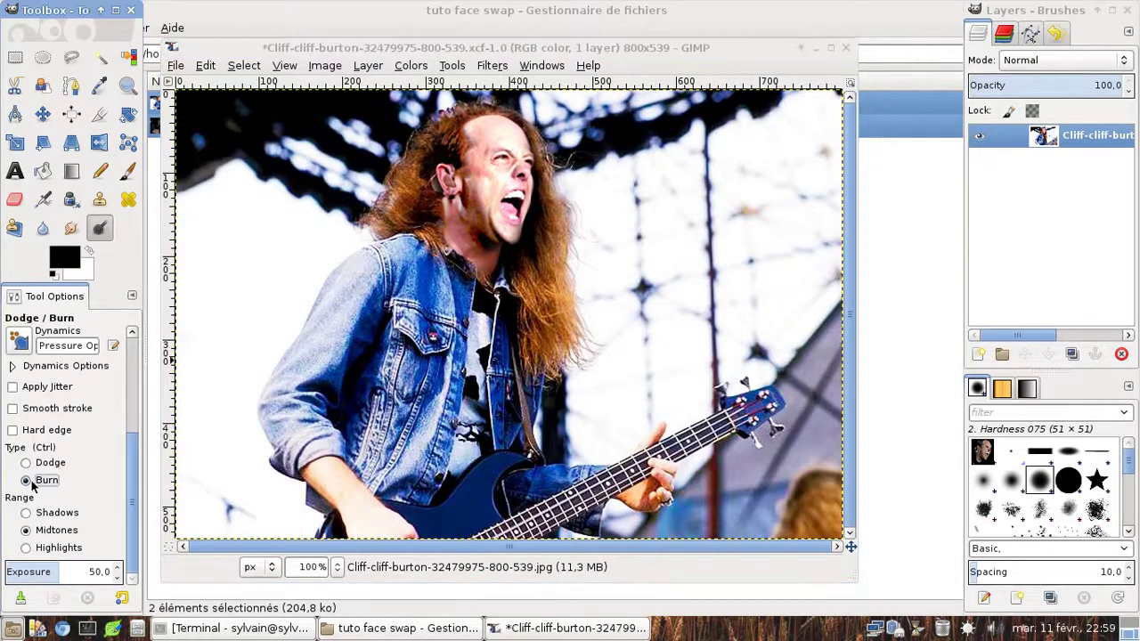
pyautogui.click(466, 245)
pyautogui.moveTo(456, 239)
pyautogui.mouseDown()
pyautogui.moveTo(483, 286)
pyautogui.moveTo(454, 243)
pyautogui.moveTo(489, 276)
pyautogui.moveTo(456, 258)
pyautogui.moveTo(447, 222)
pyautogui.moveTo(446, 278)
pyautogui.mouseUp()
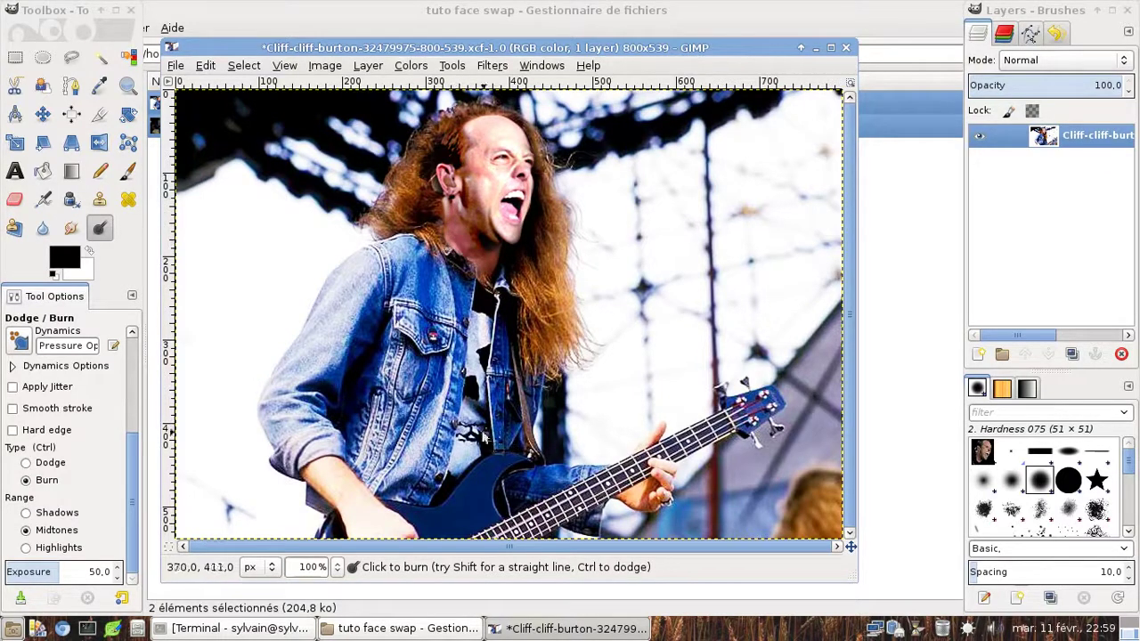